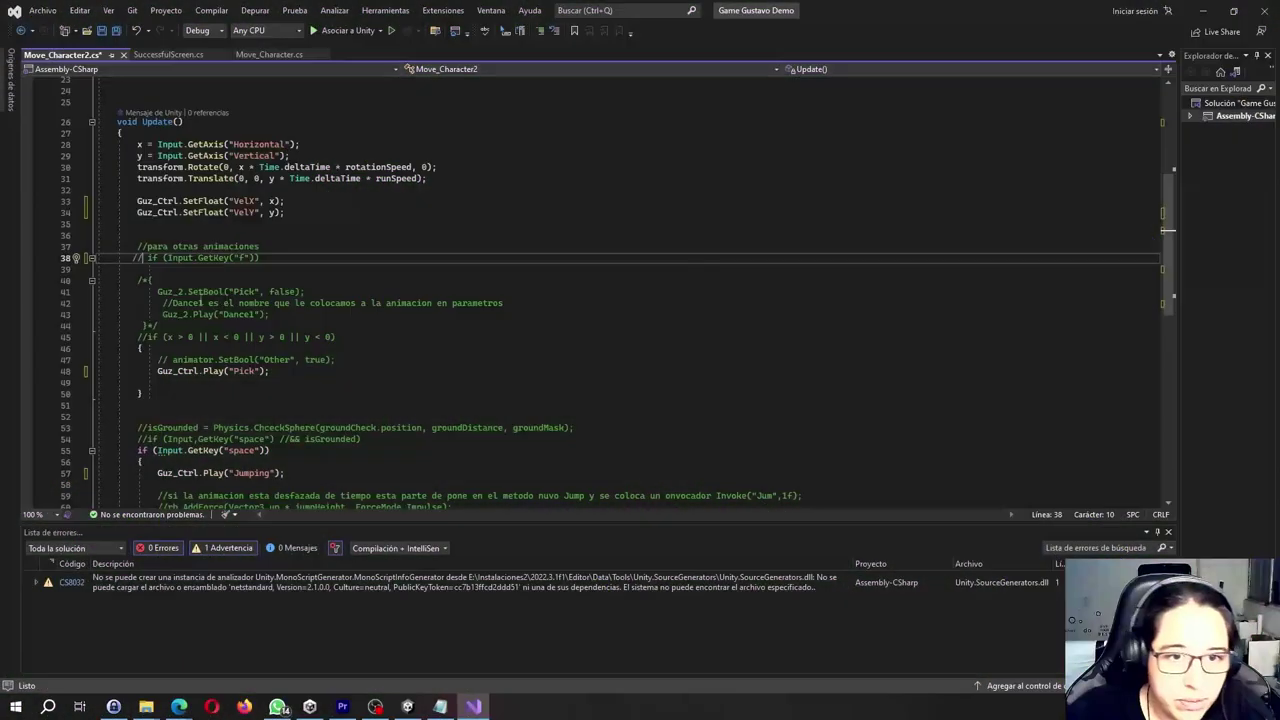
Comment out the Pick animation block in Move_Character2.cs with /* on line 46 and */ on line 51
{"action": "scroll", "coordinate": [201, 302], "scroll_direction": "down", "scroll_amount": 2}
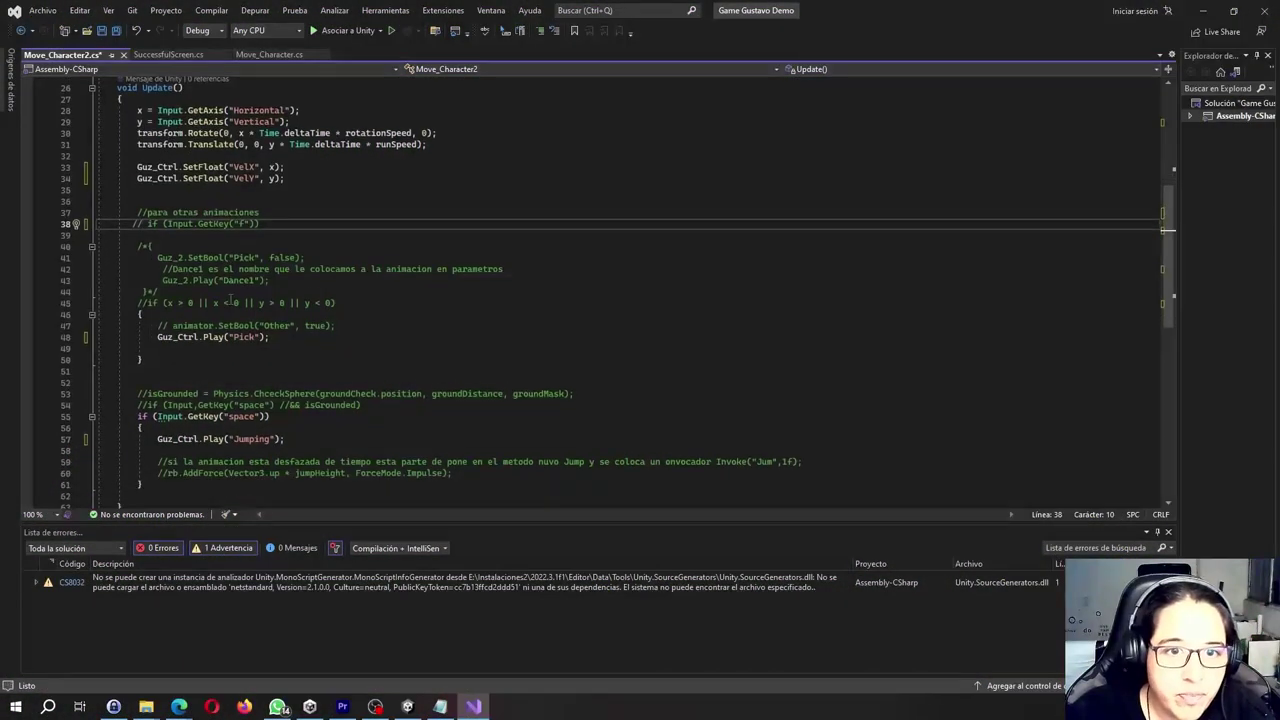
{"action": "left_click_drag", "start_coordinate": [138, 268], "coordinate": [143, 296]}
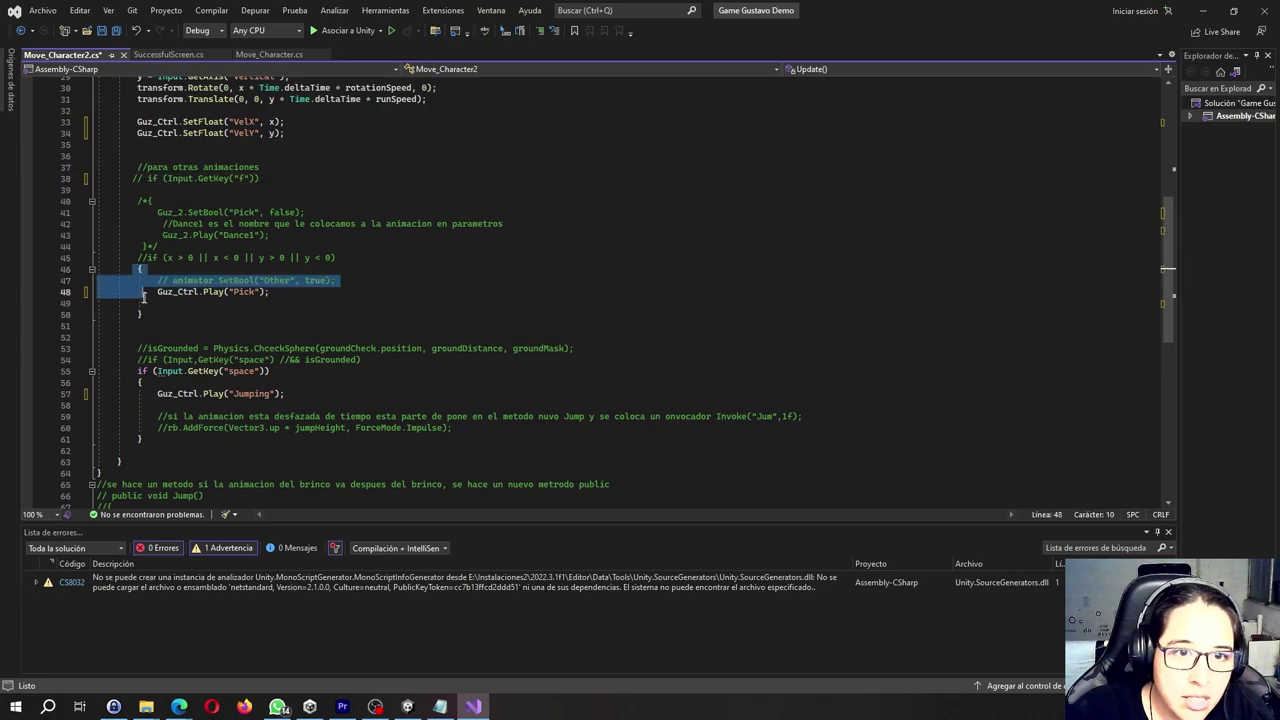
{"action": "left_click", "coordinate": [133, 293]}
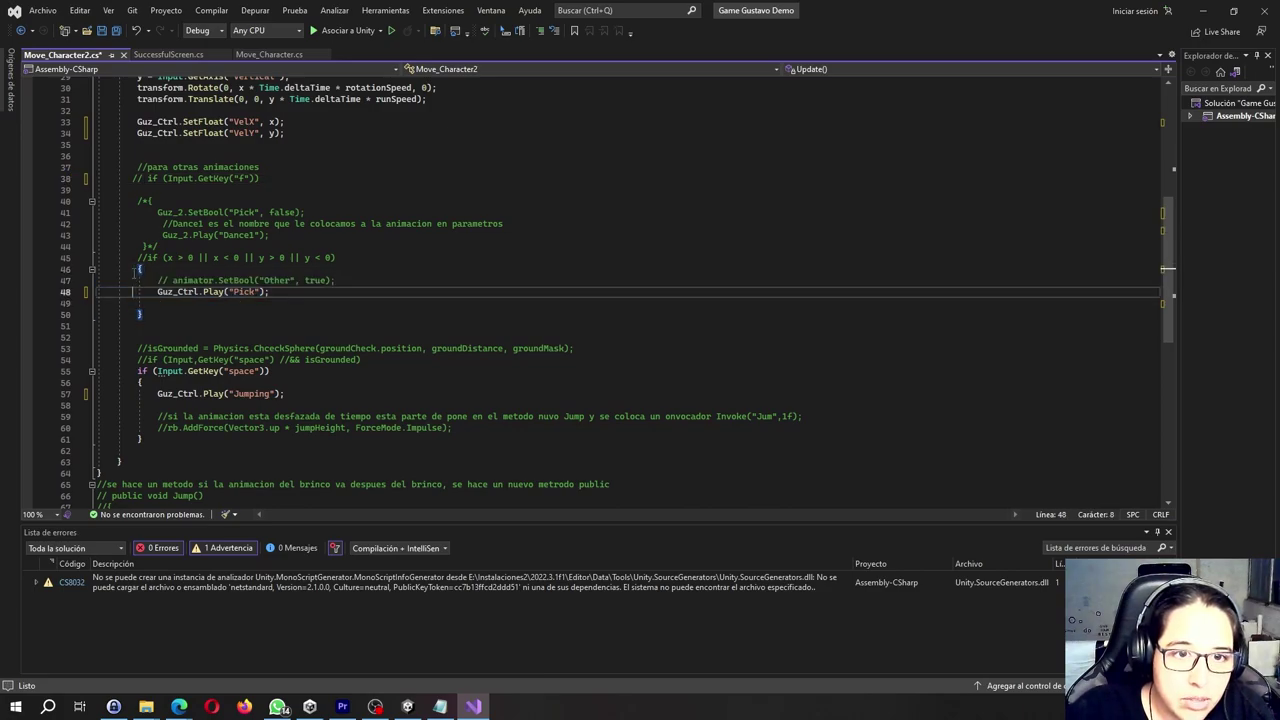
{"action": "key", "text": "Up"}
{"action": "key", "text": "Up"}
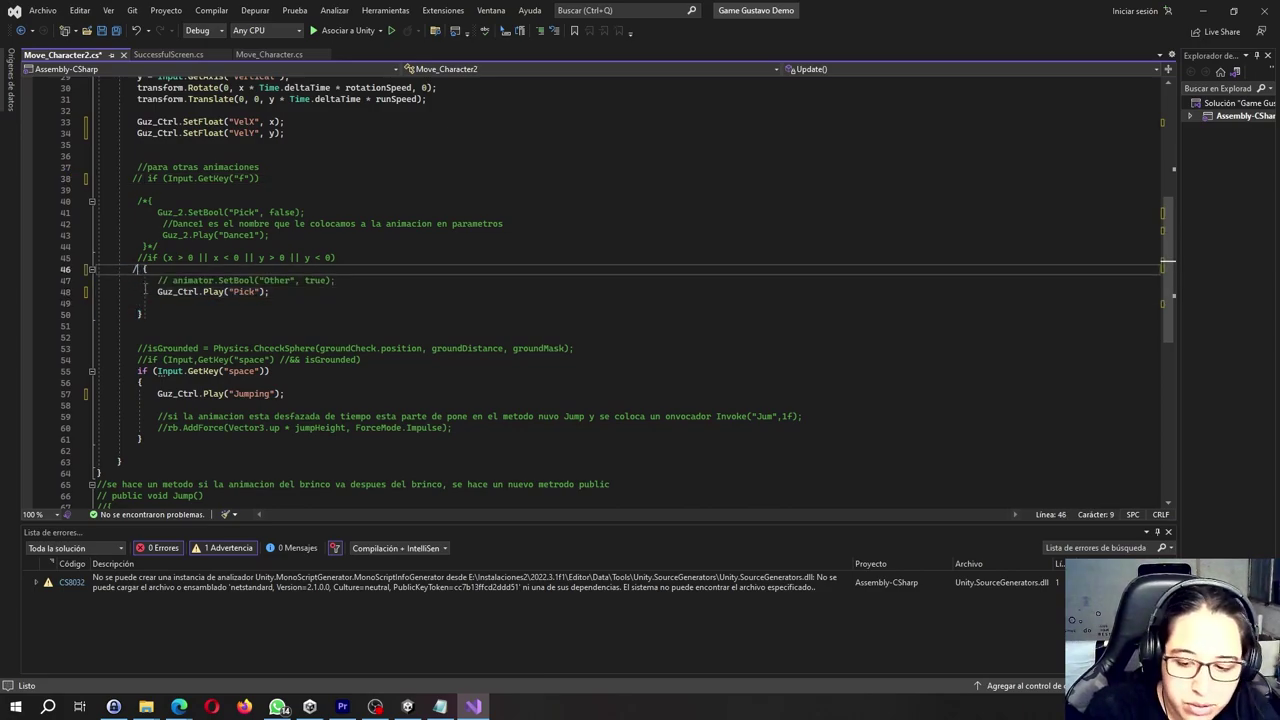
{"action": "key", "text": "Down"}
{"action": "key", "text": "Down"}
{"action": "key", "text": "Down"}
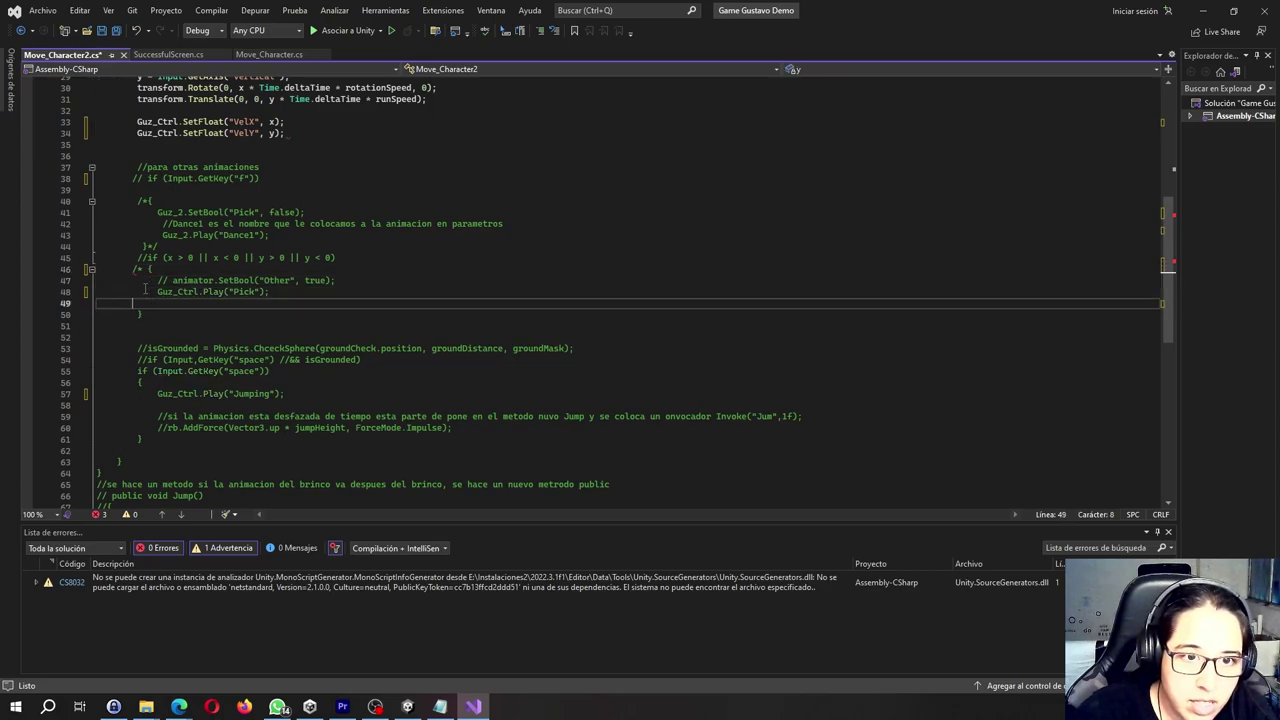
{"action": "key", "text": "Down"}
{"action": "key", "text": "Down"}
{"action": "key", "text": "Up"}
{"action": "key", "text": "Down"}
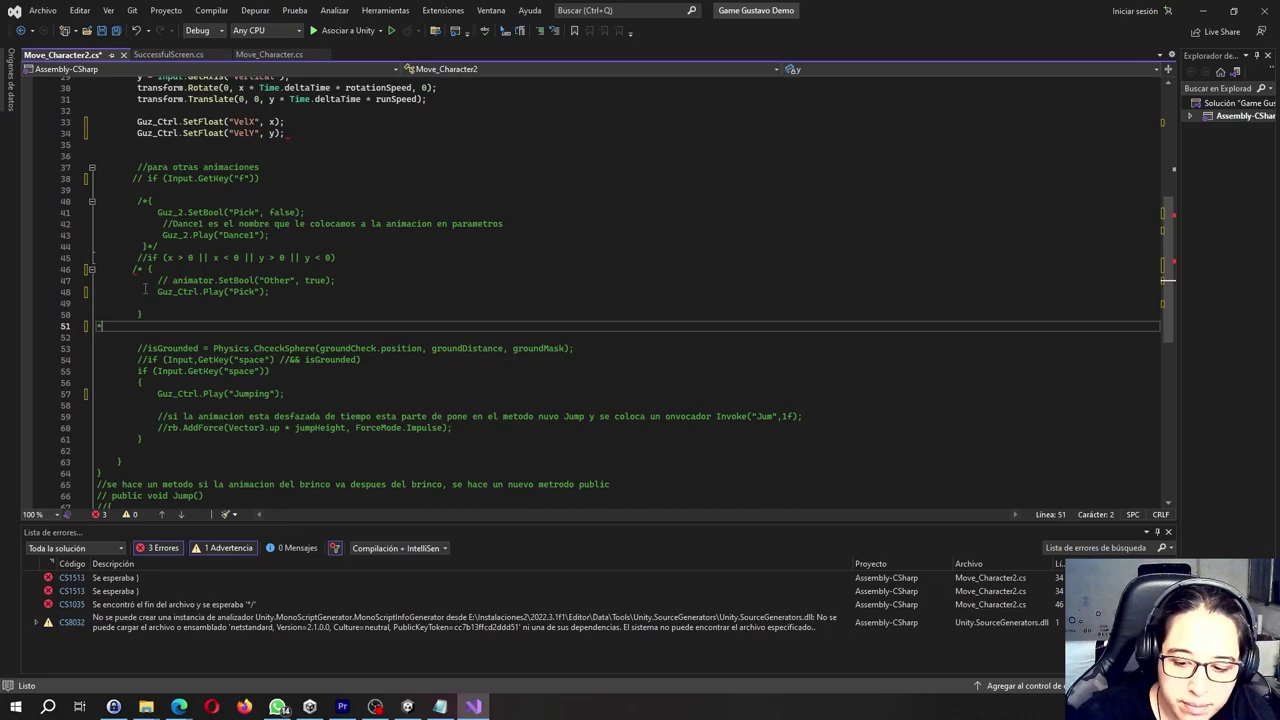
{"action": "type", "text": "/"}
Select the Jumping animation name on line 57 of the space-key jump code
{"action": "scroll", "coordinate": [175, 393], "scroll_direction": "down", "scroll_amount": 1}
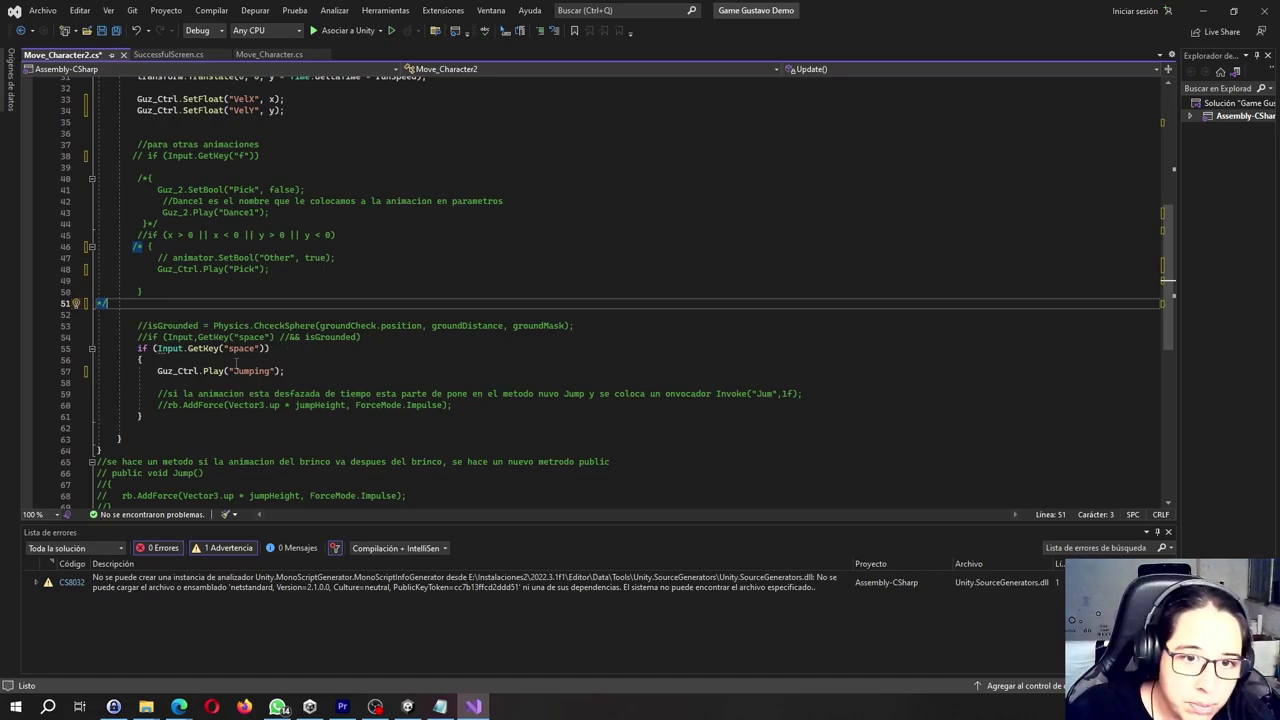
{"action": "left_click_drag", "start_coordinate": [234, 371], "coordinate": [244, 371]}
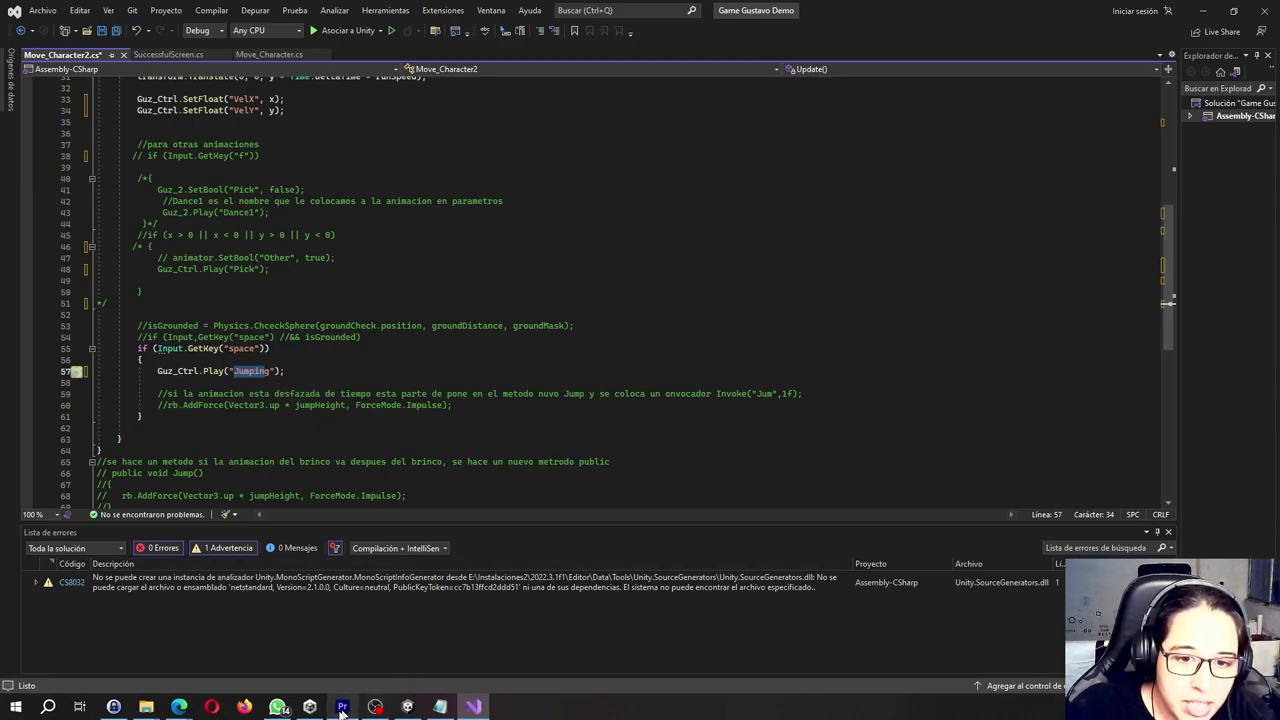
{"action": "mouse_move", "coordinate": [300, 713]}
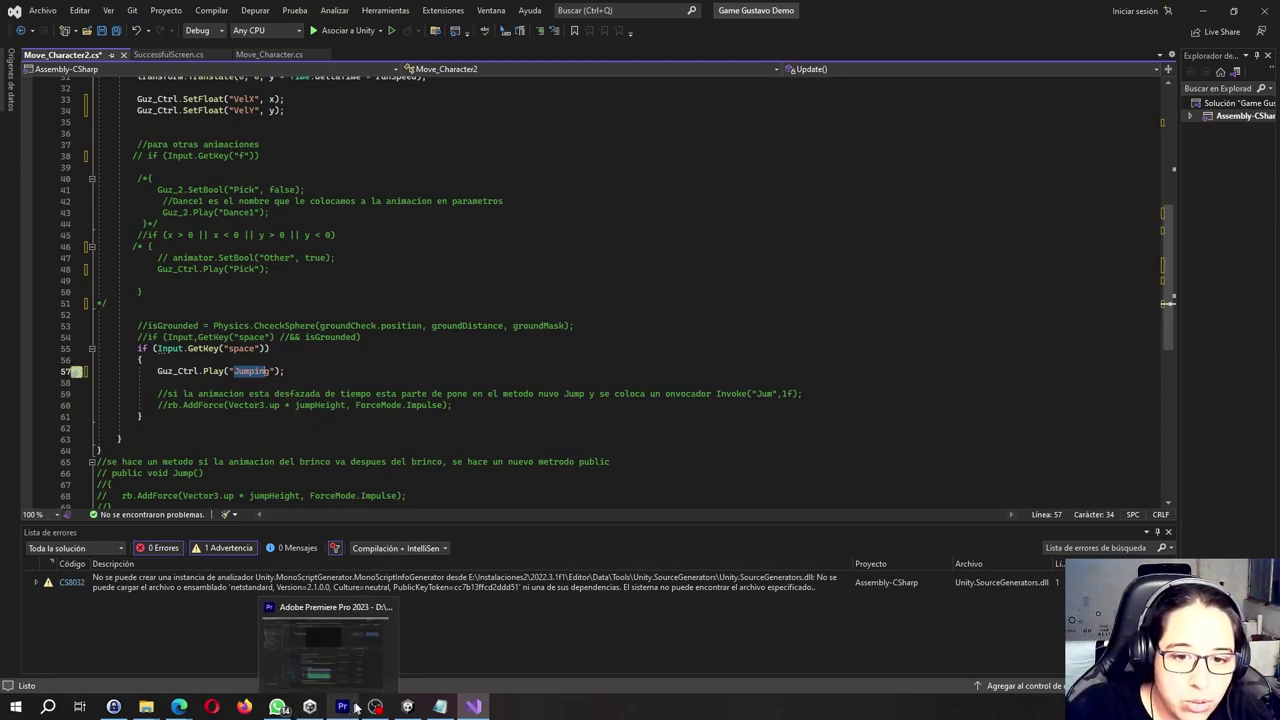
Switch to Mixamo in Edge and search for 'jump' animations
{"action": "left_click", "coordinate": [403, 711]}
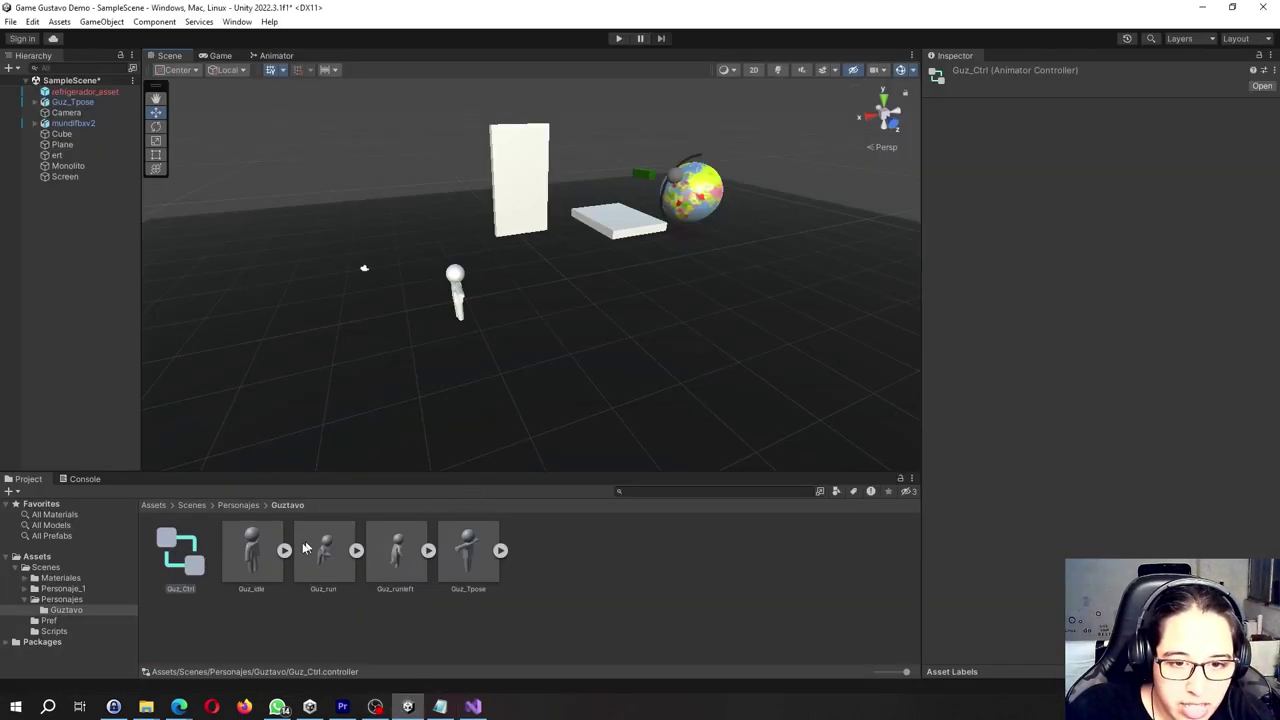
{"action": "mouse_move", "coordinate": [178, 707]}
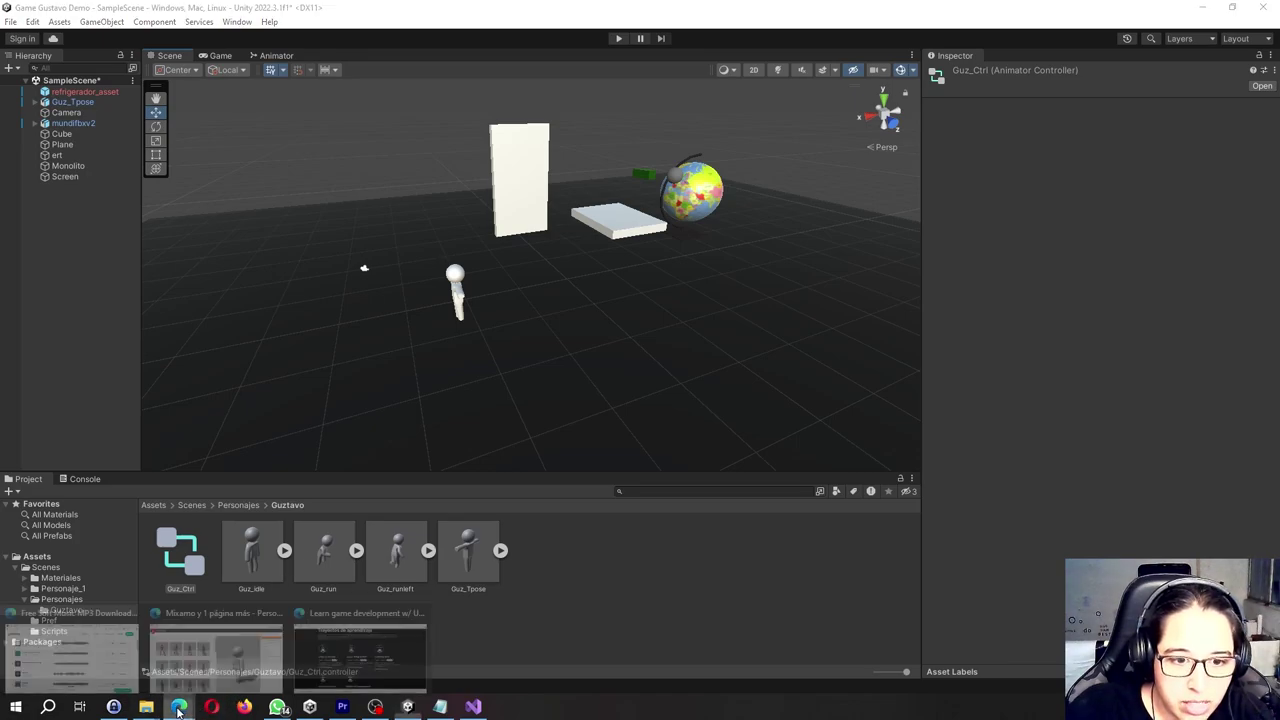
{"action": "left_click", "coordinate": [214, 648]}
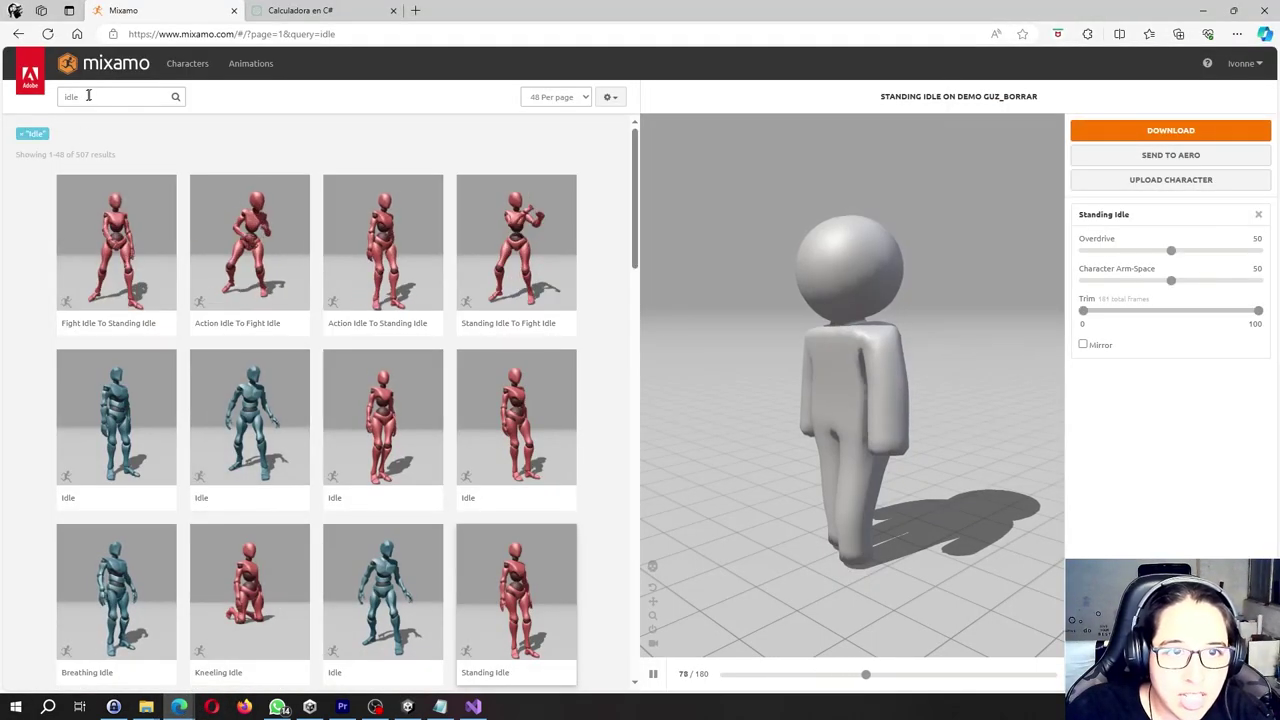
{"action": "left_click", "coordinate": [91, 97]}
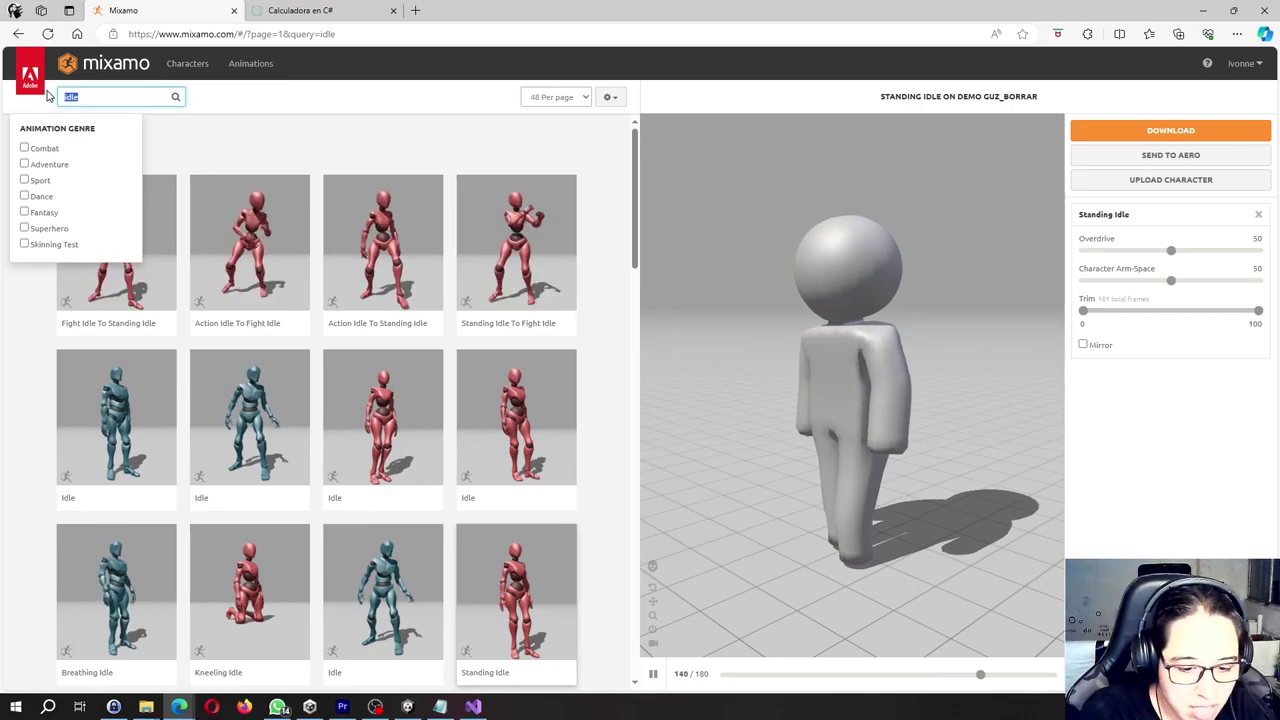
{"action": "type", "text": "jump"}
{"action": "key", "text": "Return"}
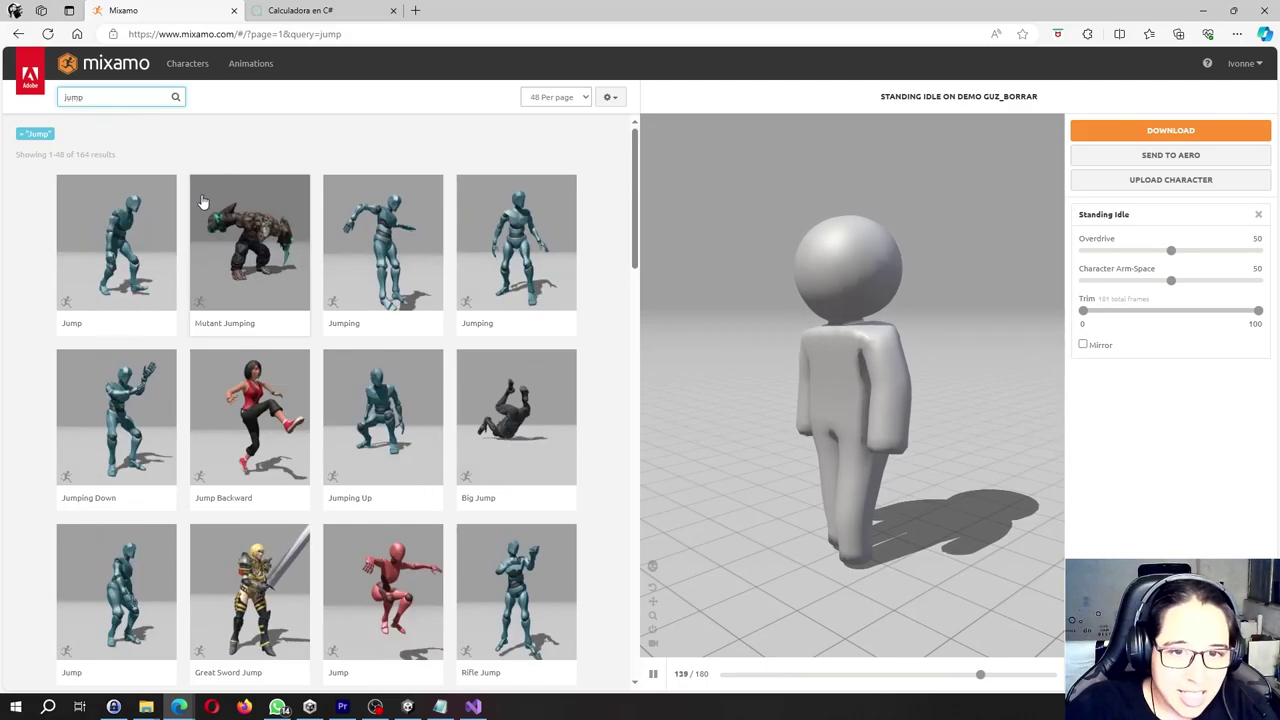
Preview Jumping Up, Jumping, then the red Jump animation, cancelling its download settings
{"action": "left_click", "coordinate": [366, 430]}
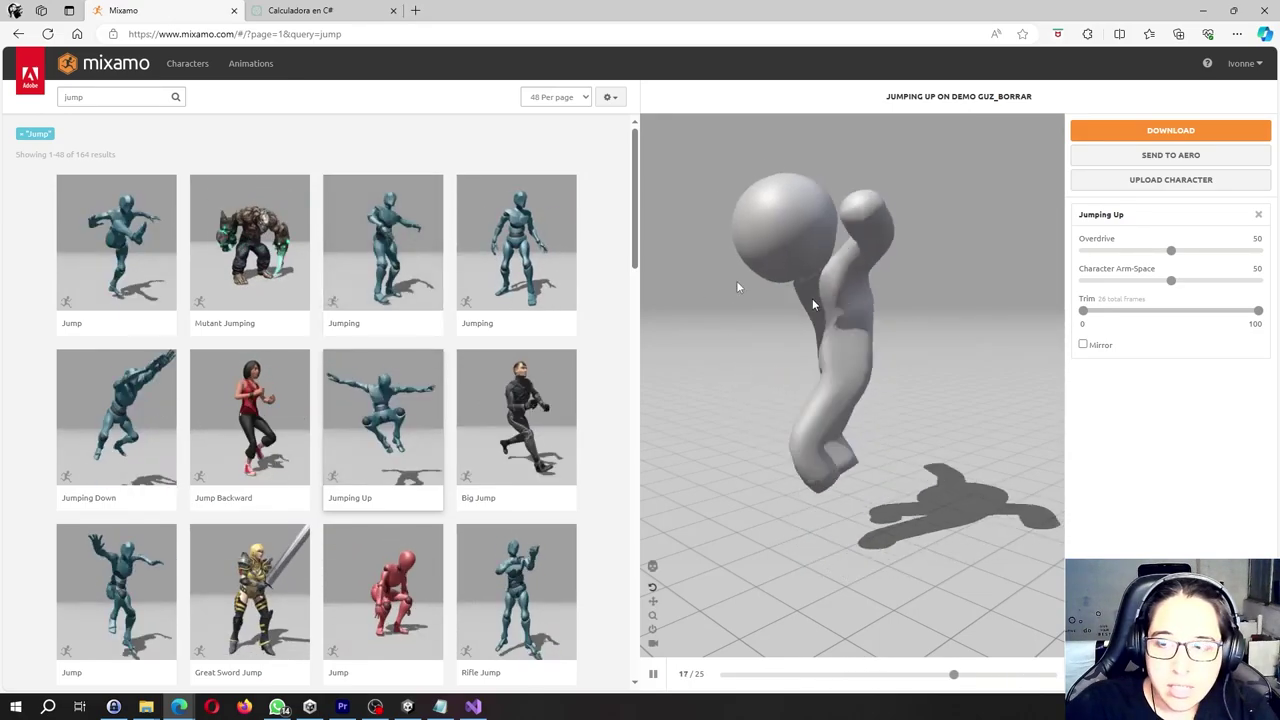
{"action": "left_click", "coordinate": [405, 245]}
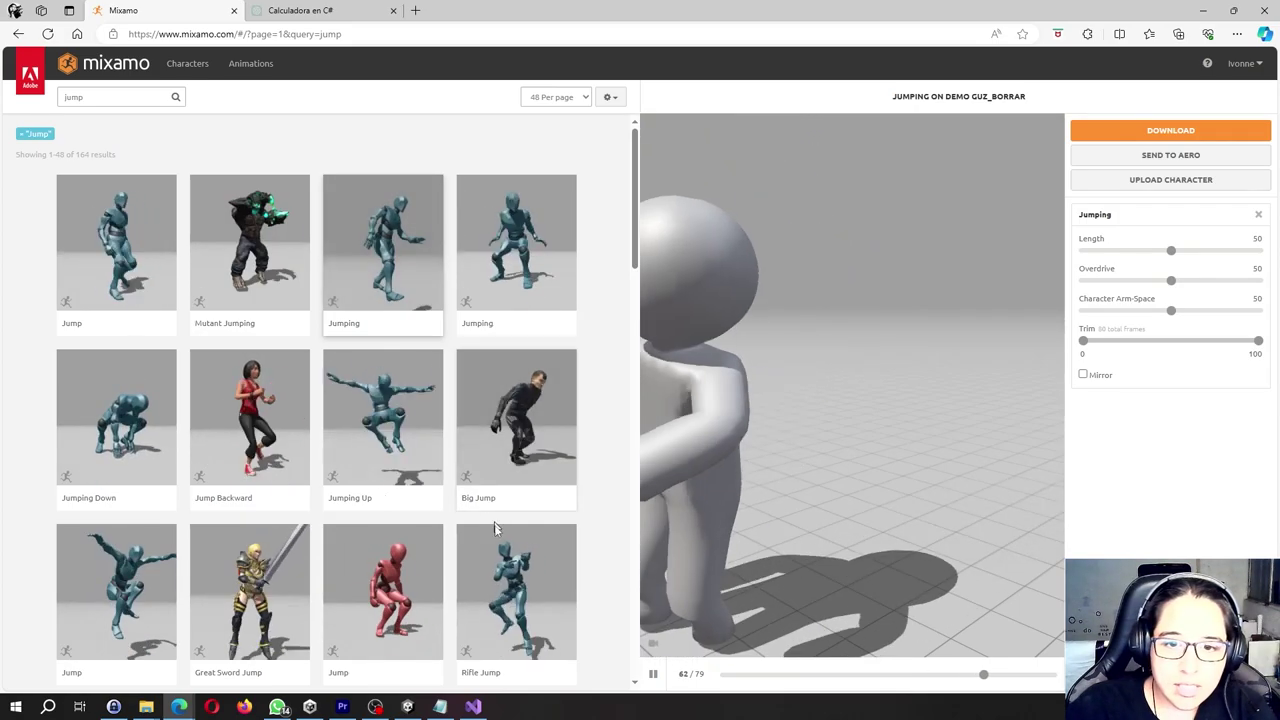
{"action": "left_click", "coordinate": [405, 594]}
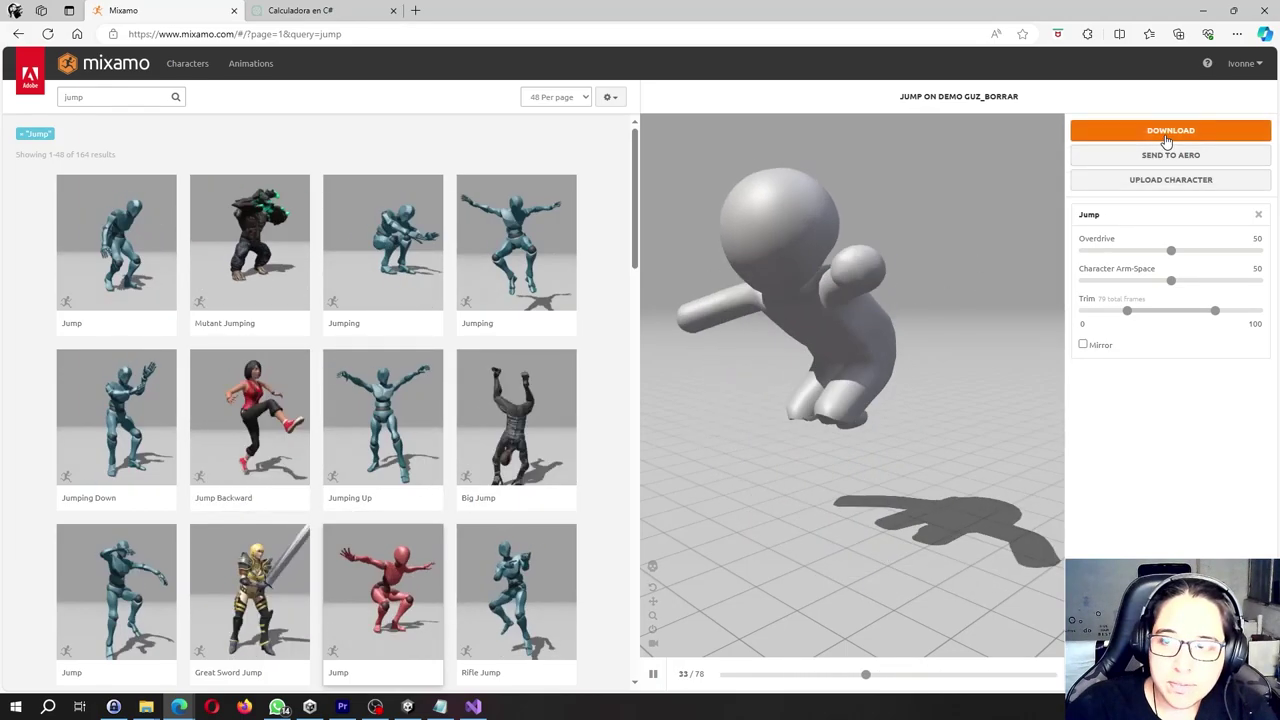
{"action": "left_click", "coordinate": [1168, 133]}
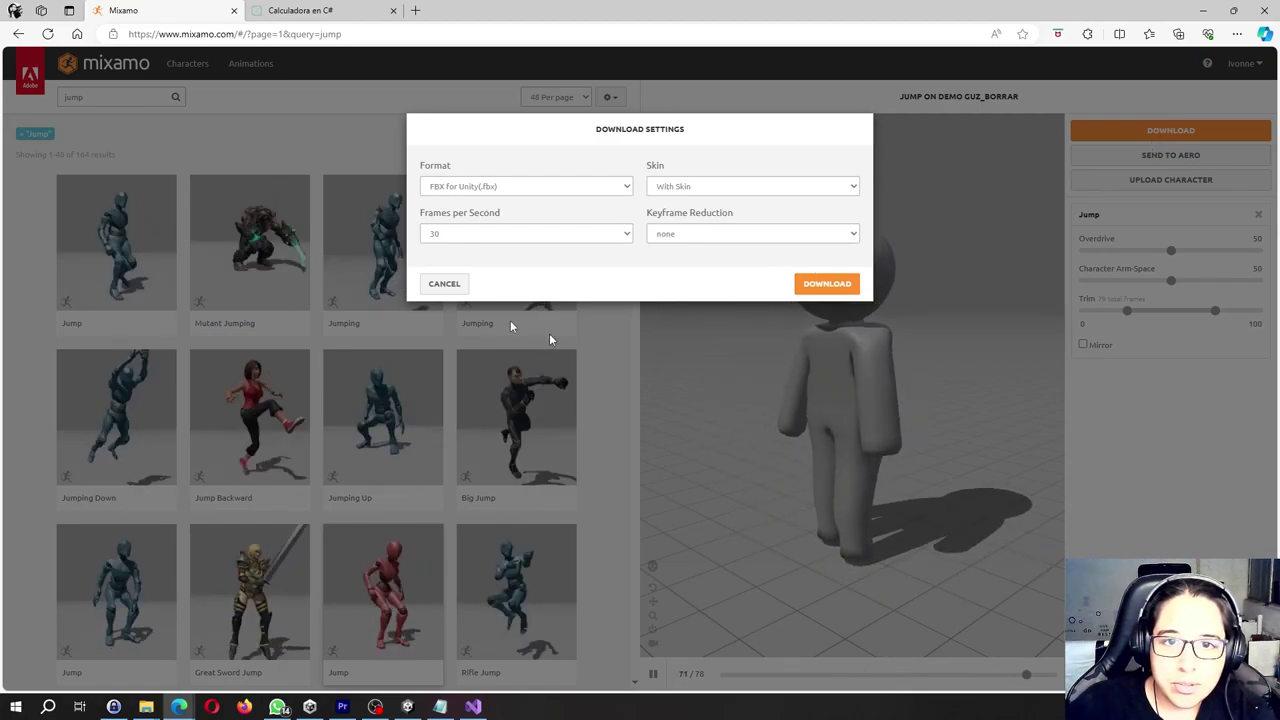
{"action": "left_click", "coordinate": [445, 284]}
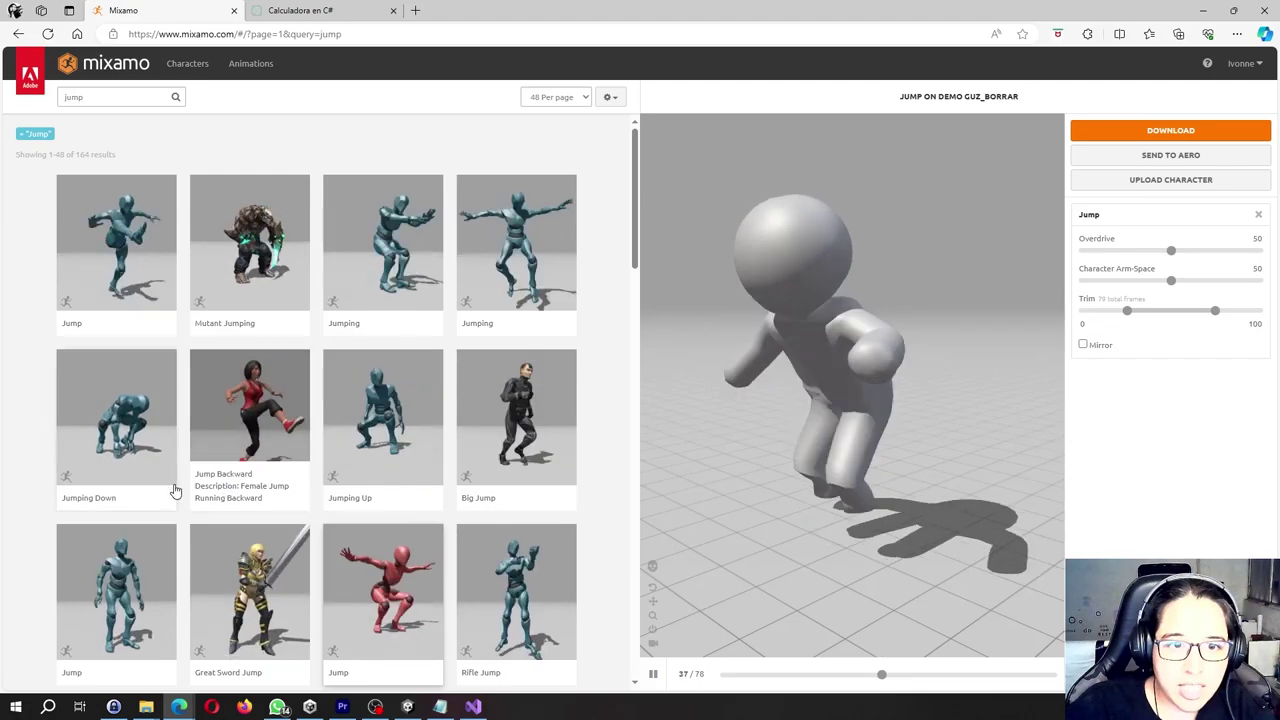
Scroll further through the jump results and preview Running Jump on the character
{"action": "scroll", "coordinate": [158, 483], "scroll_direction": "down", "scroll_amount": 1}
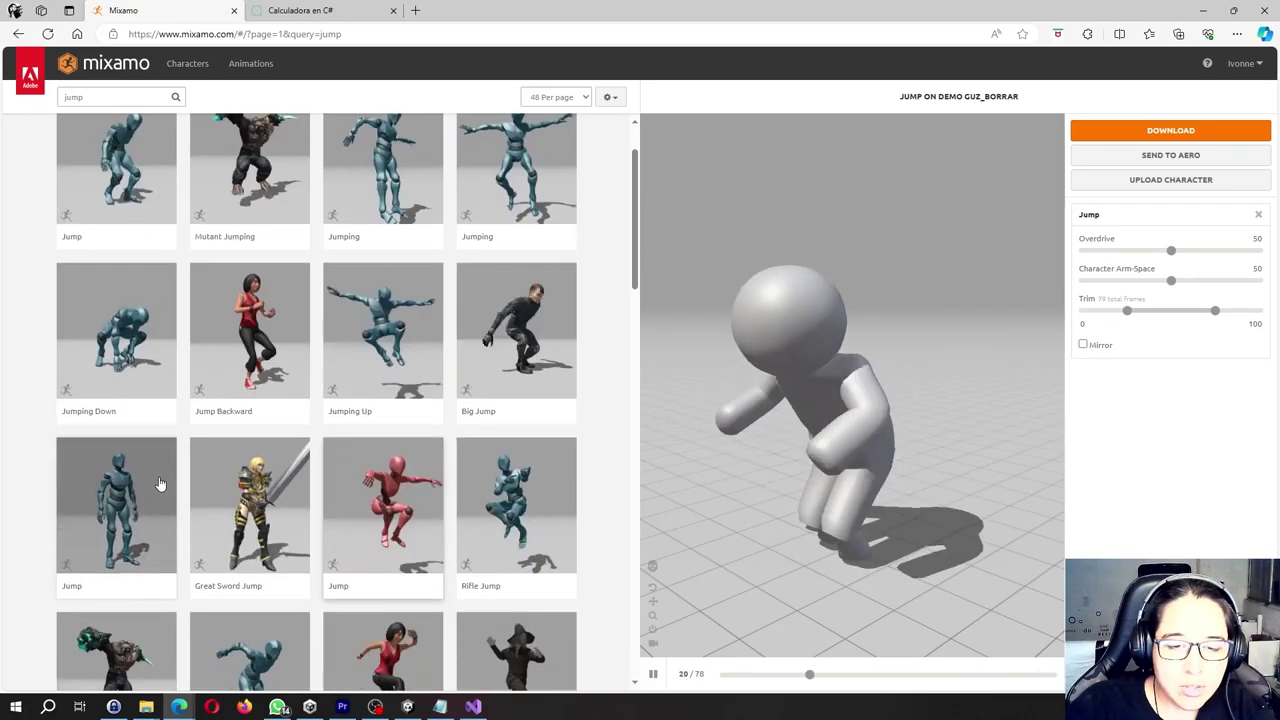
{"action": "scroll", "coordinate": [158, 483], "scroll_direction": "down", "scroll_amount": 1}
{"action": "scroll", "coordinate": [158, 483], "scroll_direction": "down", "scroll_amount": 2}
{"action": "scroll", "coordinate": [158, 483], "scroll_direction": "down", "scroll_amount": 2}
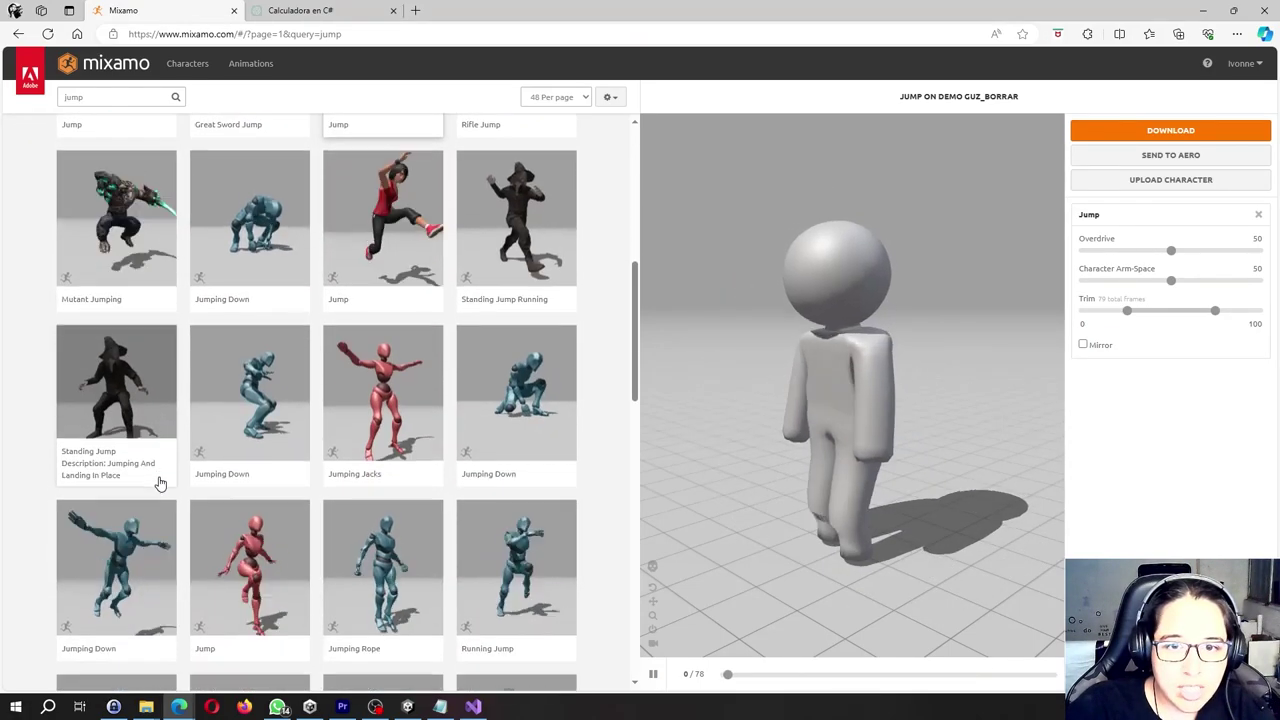
{"action": "scroll", "coordinate": [158, 483], "scroll_direction": "down", "scroll_amount": 1}
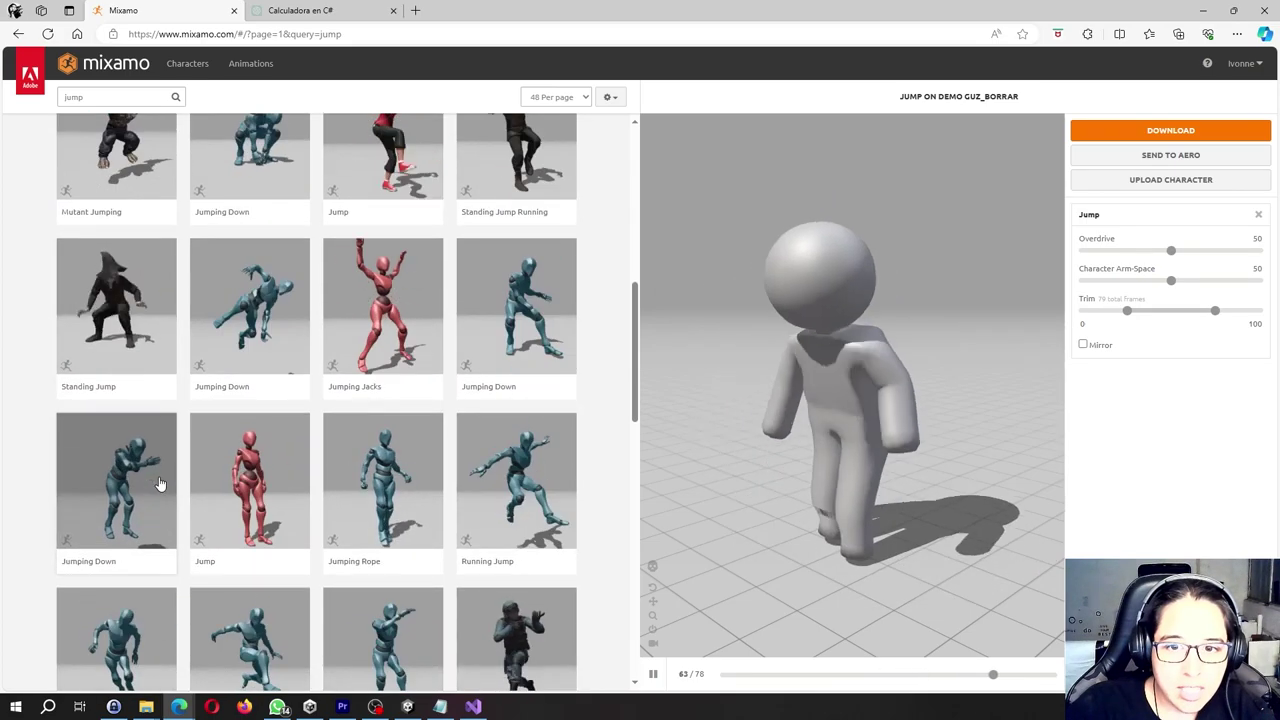
{"action": "left_click", "coordinate": [477, 488]}
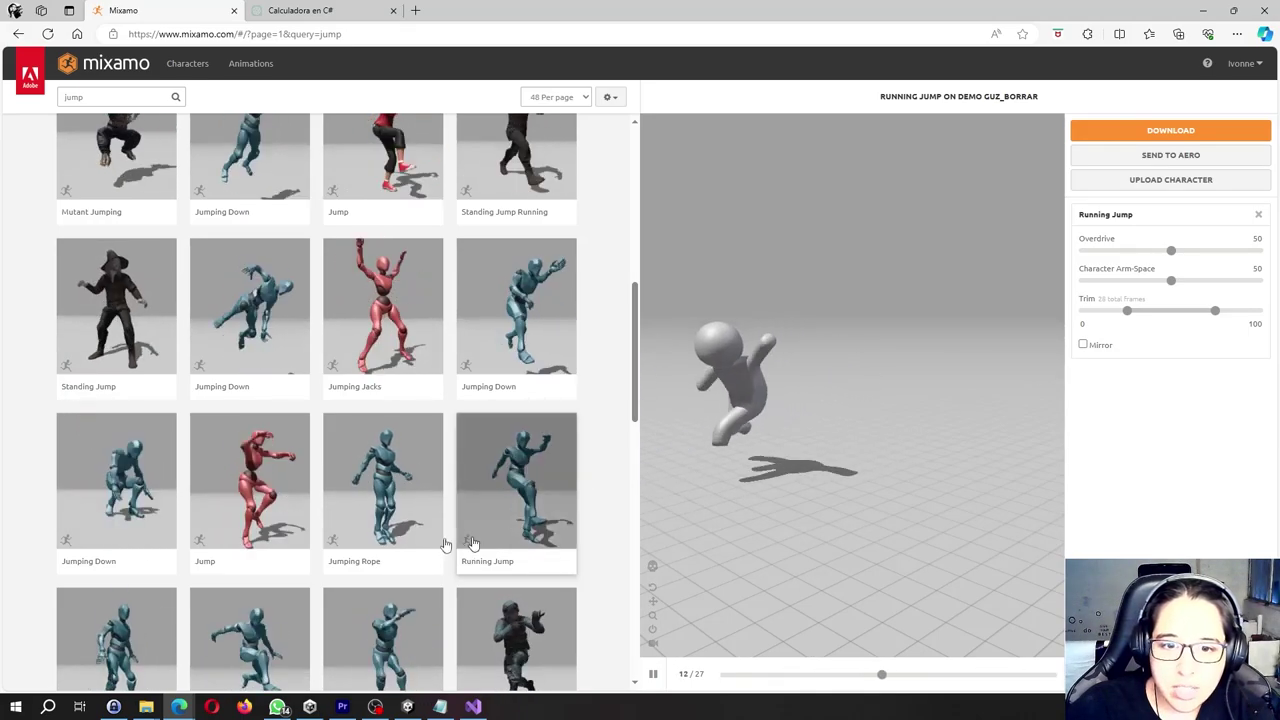
Preview the Jump animation, set it to In Place with character arm space 72
{"action": "scroll", "coordinate": [422, 541], "scroll_direction": "down", "scroll_amount": 1}
{"action": "scroll", "coordinate": [422, 541], "scroll_direction": "down", "scroll_amount": 1}
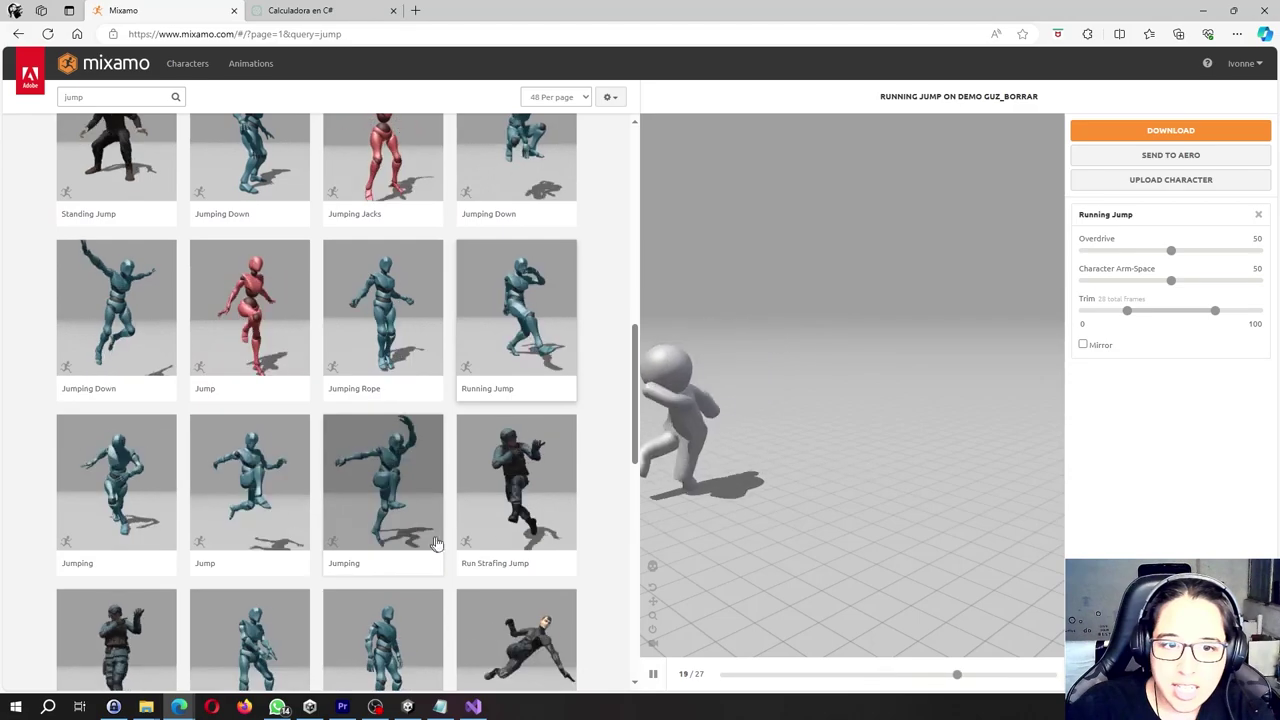
{"action": "left_click", "coordinate": [247, 484]}
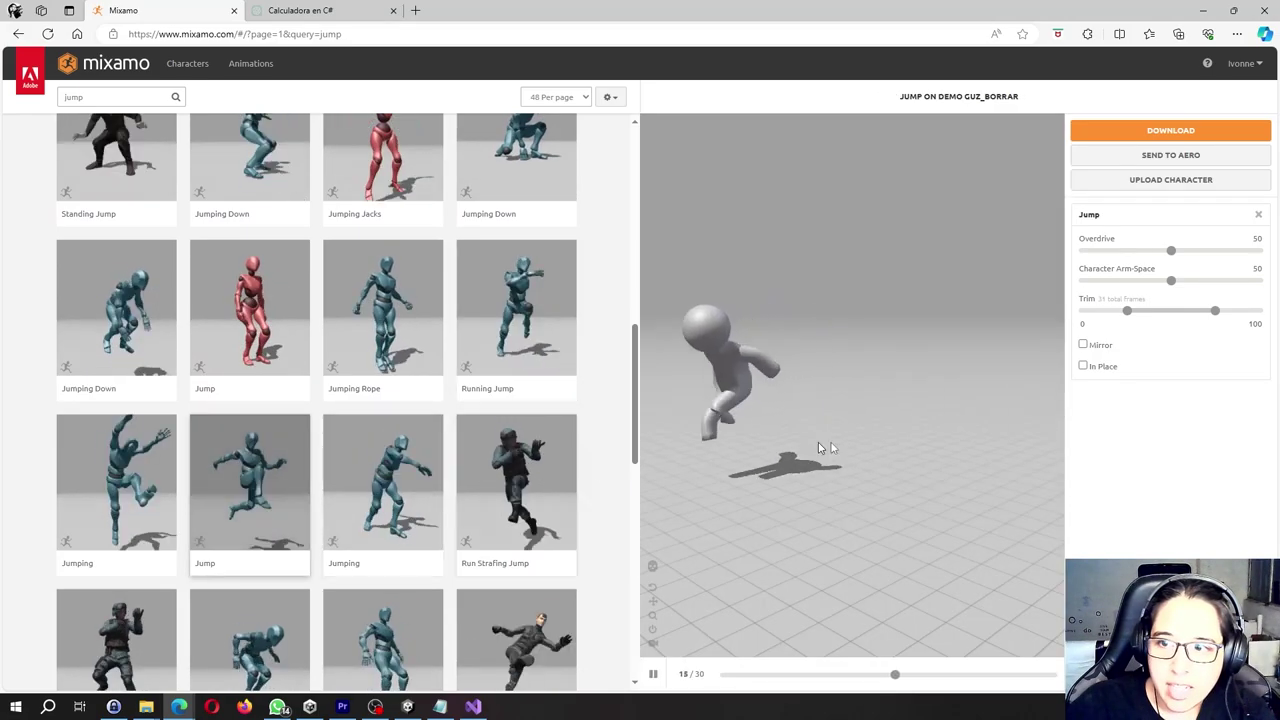
{"action": "left_click", "coordinate": [1085, 366]}
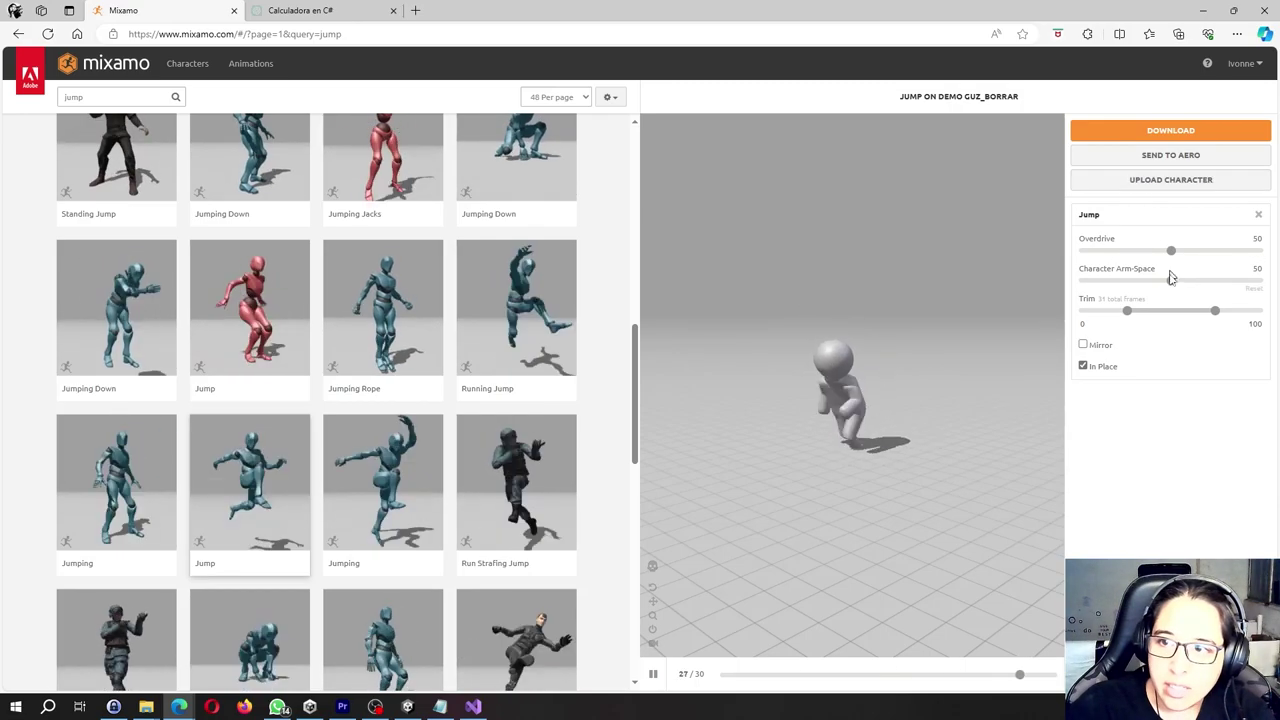
{"action": "left_click_drag", "start_coordinate": [1172, 283], "coordinate": [1208, 281]}
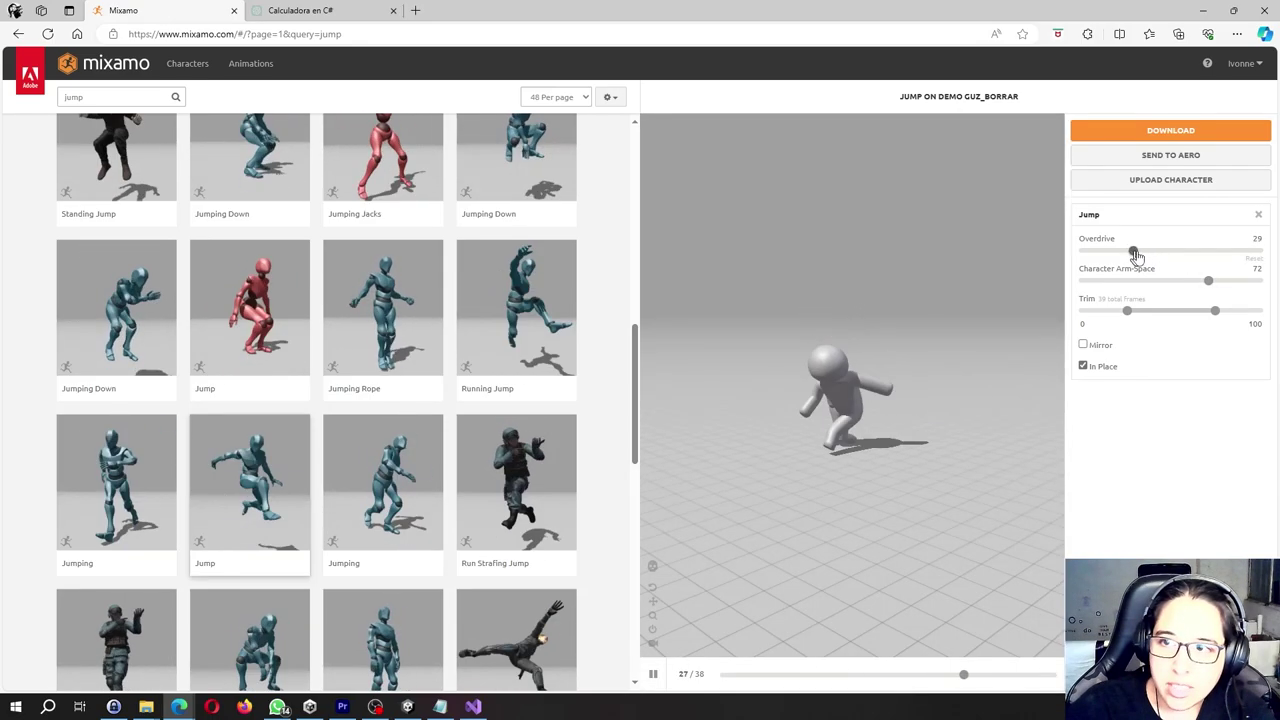
Download the Jump animation as FBX for Unity and return to the editor
{"action": "left_click", "coordinate": [1177, 134]}
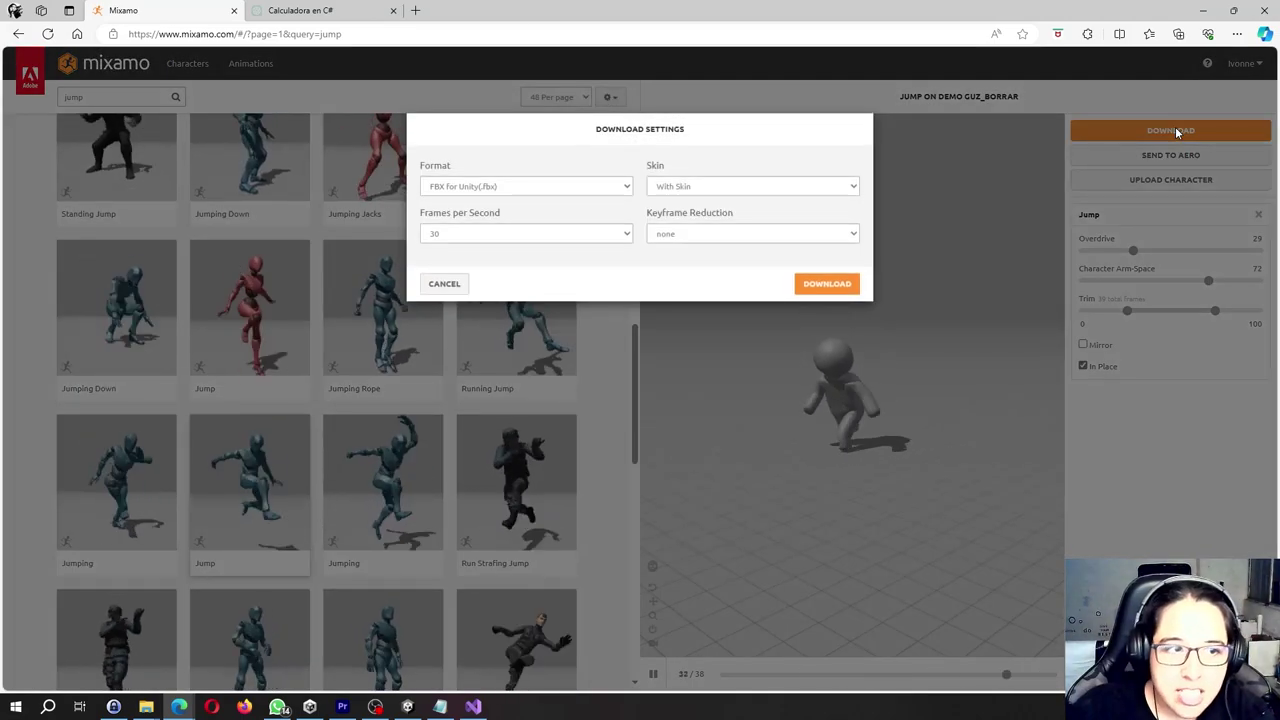
{"action": "left_click", "coordinate": [826, 285]}
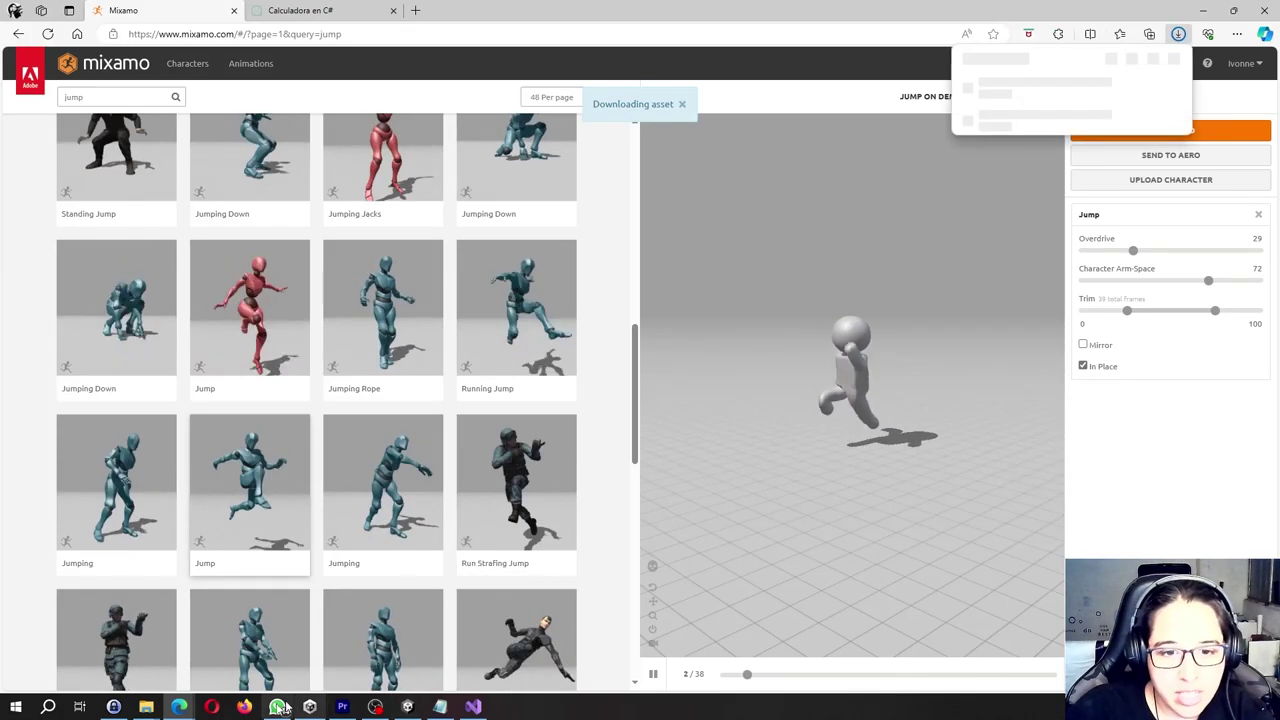
{"action": "left_click", "coordinate": [406, 707]}
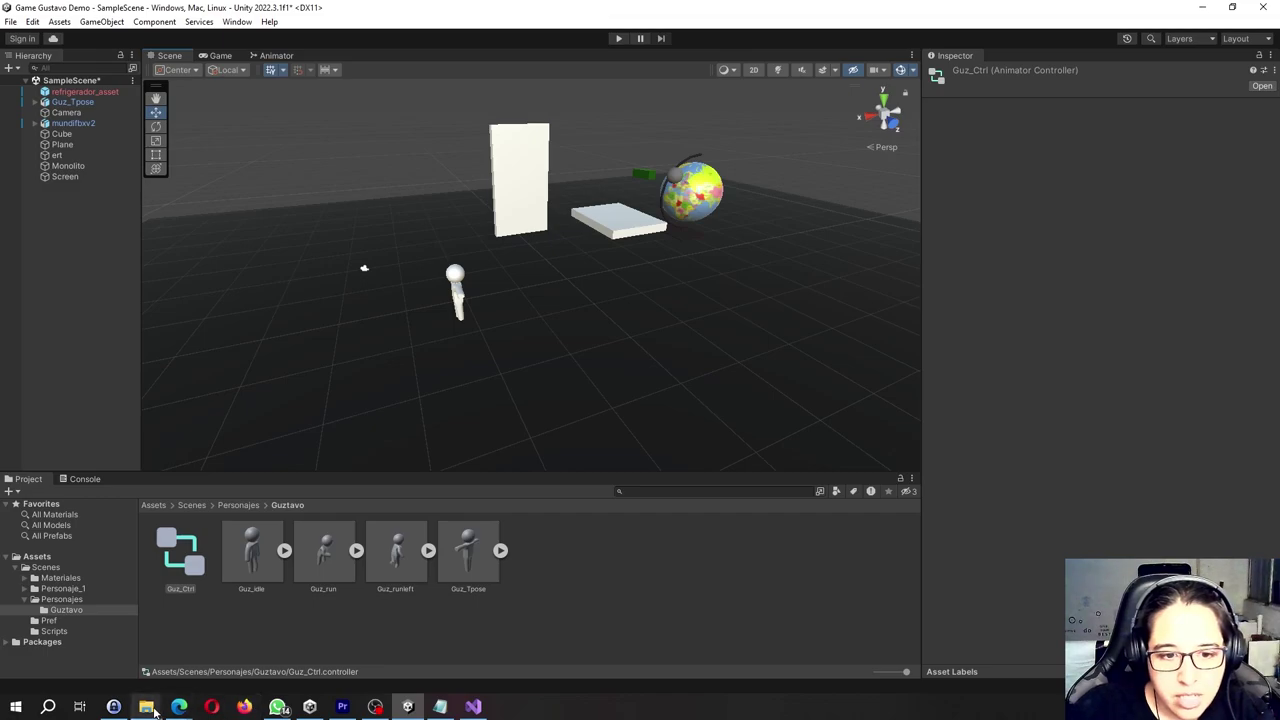
Rename the downloaded Jump FBX in the Descargas folder to Guz_runjump.fbx
{"action": "mouse_move", "coordinate": [140, 707]}
{"action": "left_click", "coordinate": [305, 668]}
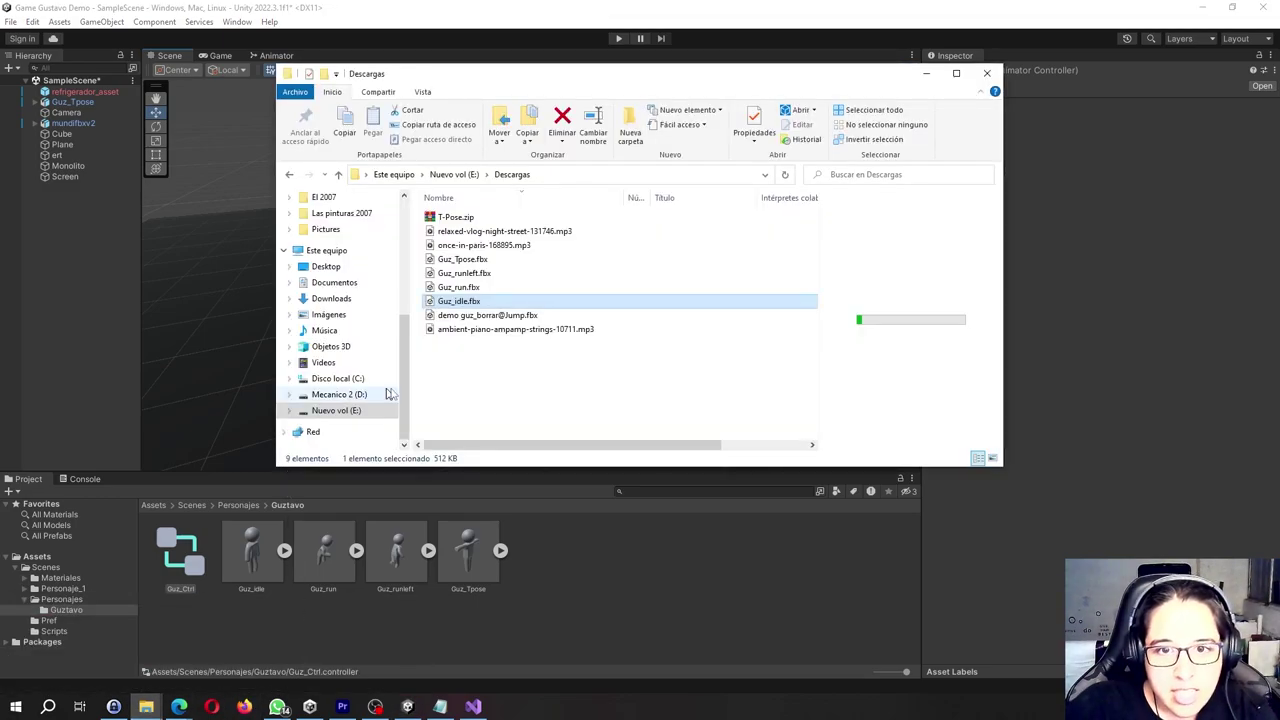
{"action": "left_click", "coordinate": [453, 400]}
{"action": "left_click", "coordinate": [516, 316]}
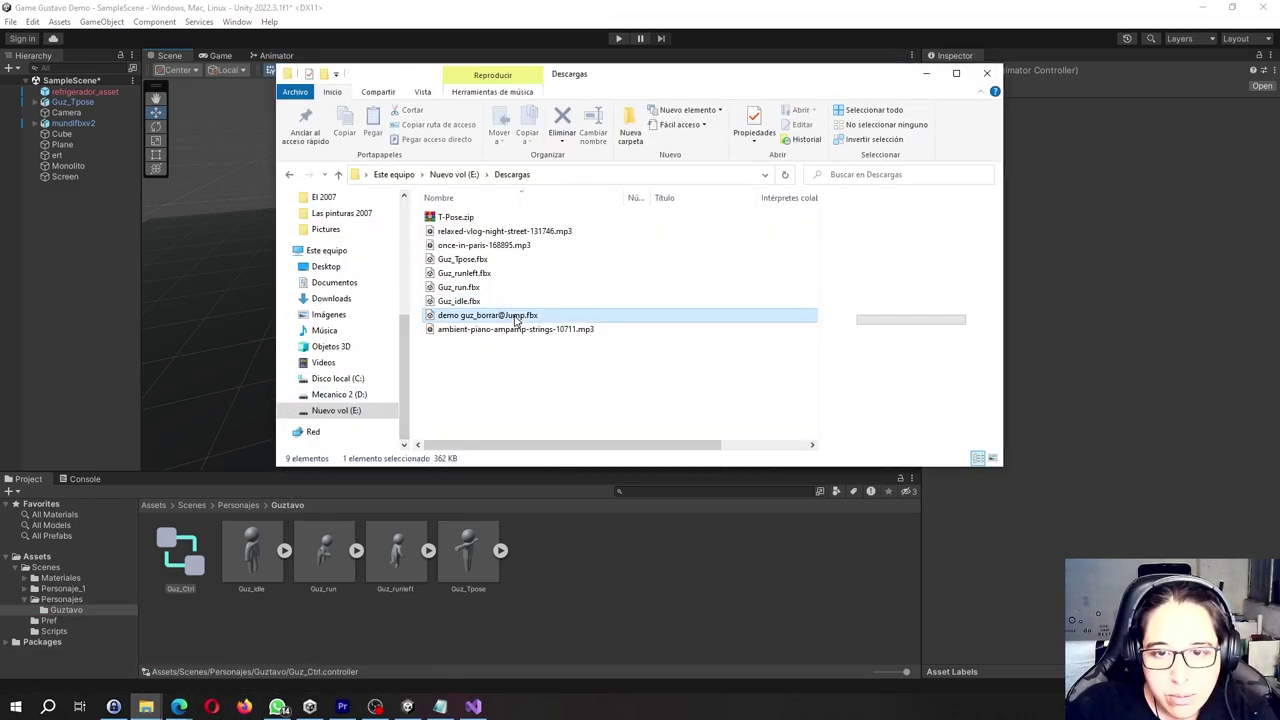
{"action": "right_click", "coordinate": [516, 316]}
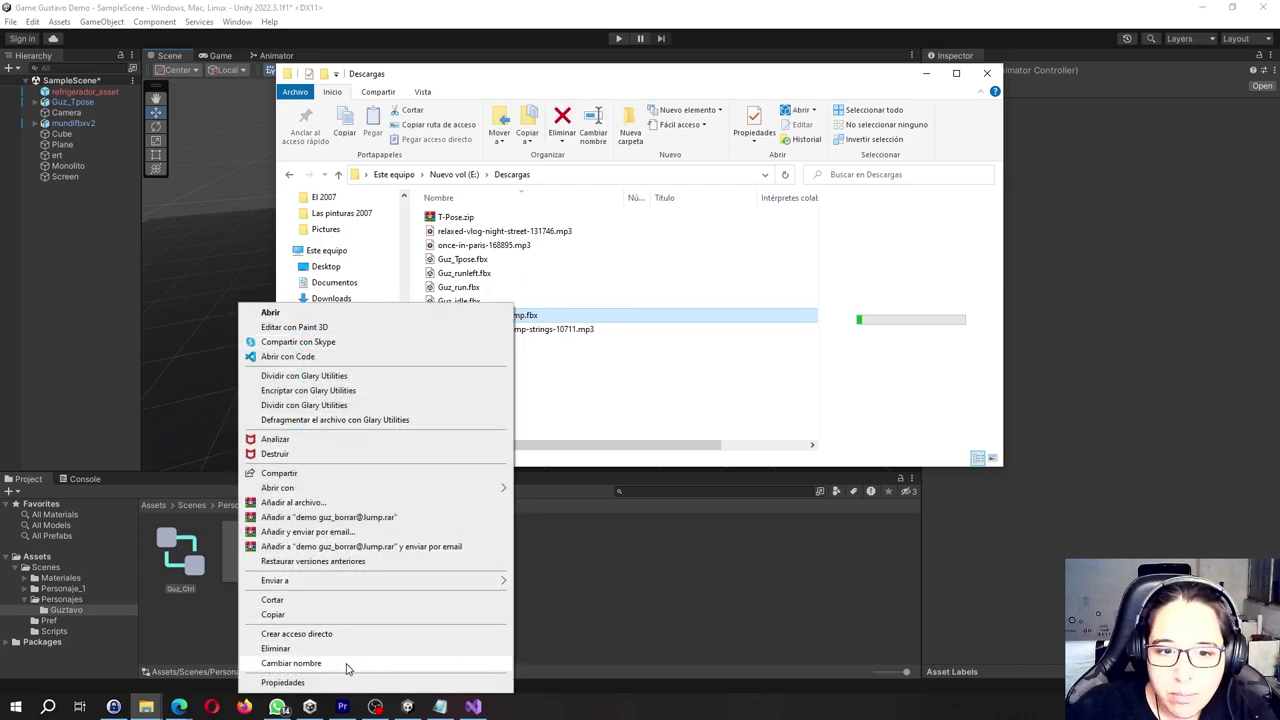
{"action": "left_click", "coordinate": [348, 665]}
{"action": "type", "text": "Guz_runjump"}
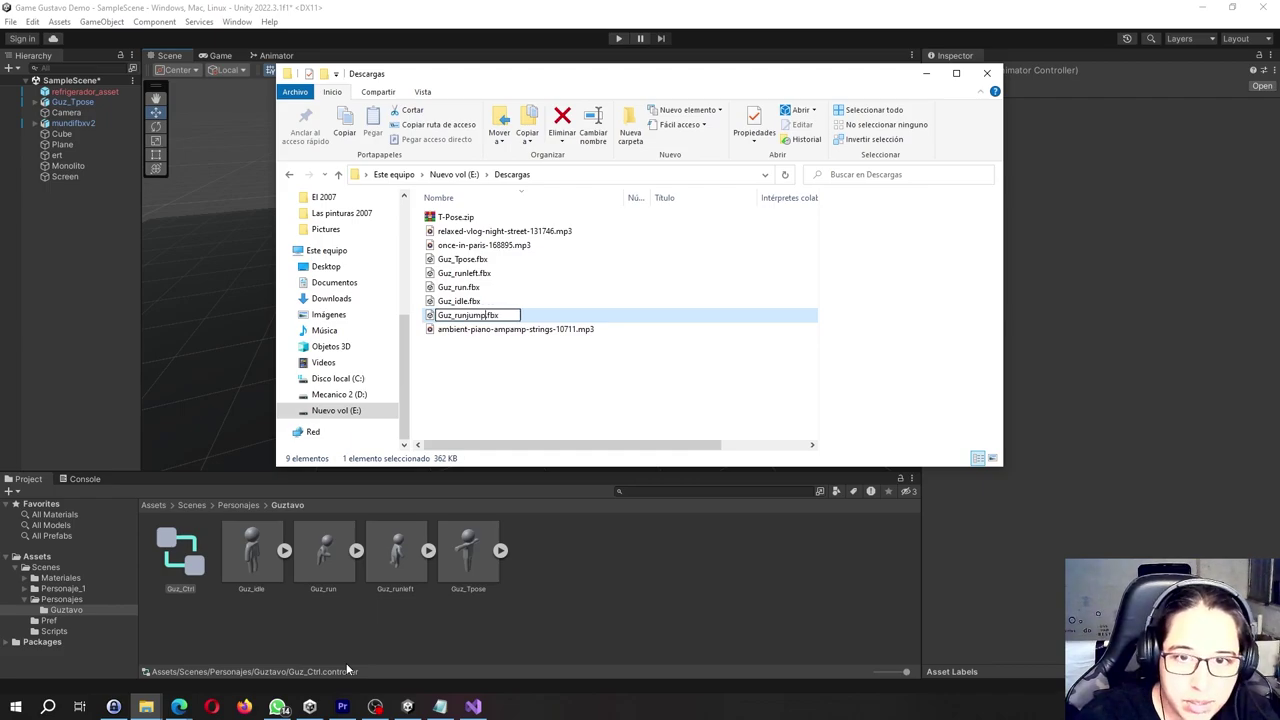
{"action": "key", "text": "Return"}
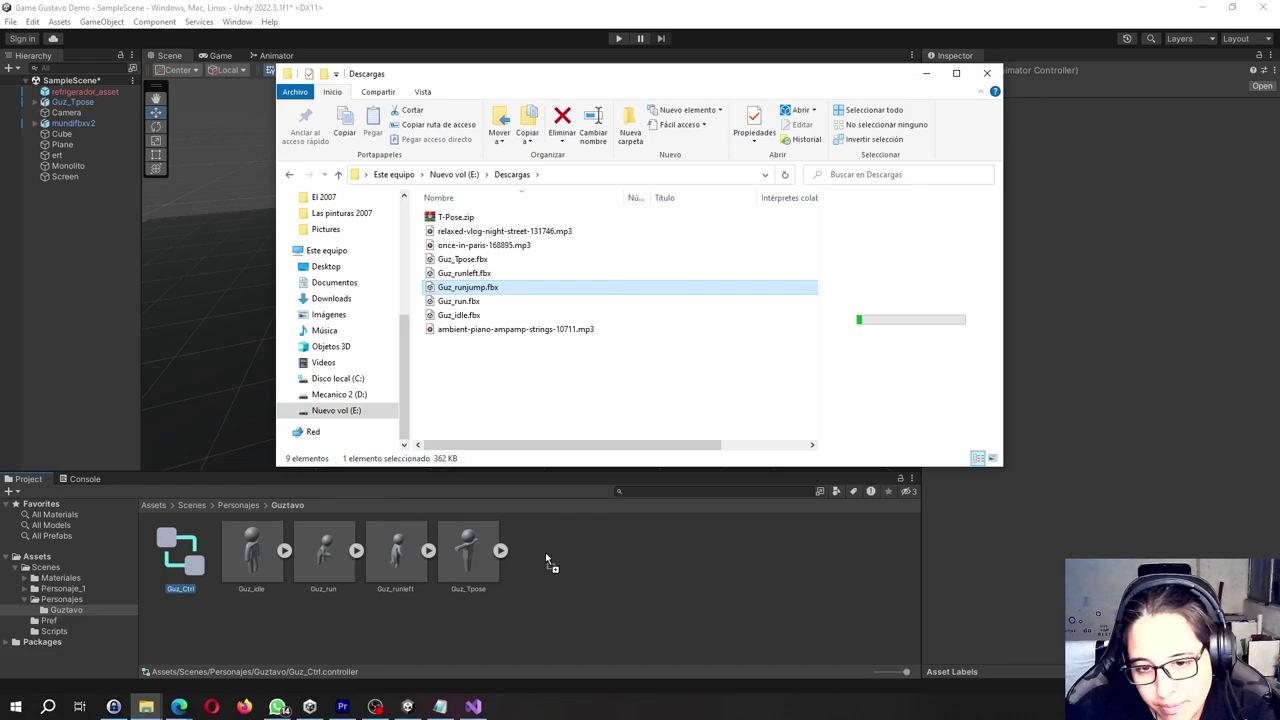
On Guz_runjump's Rig tab, set Animation Type Humanoid and Avatar Definition Copy From Other Avatar
{"action": "left_click", "coordinate": [644, 635]}
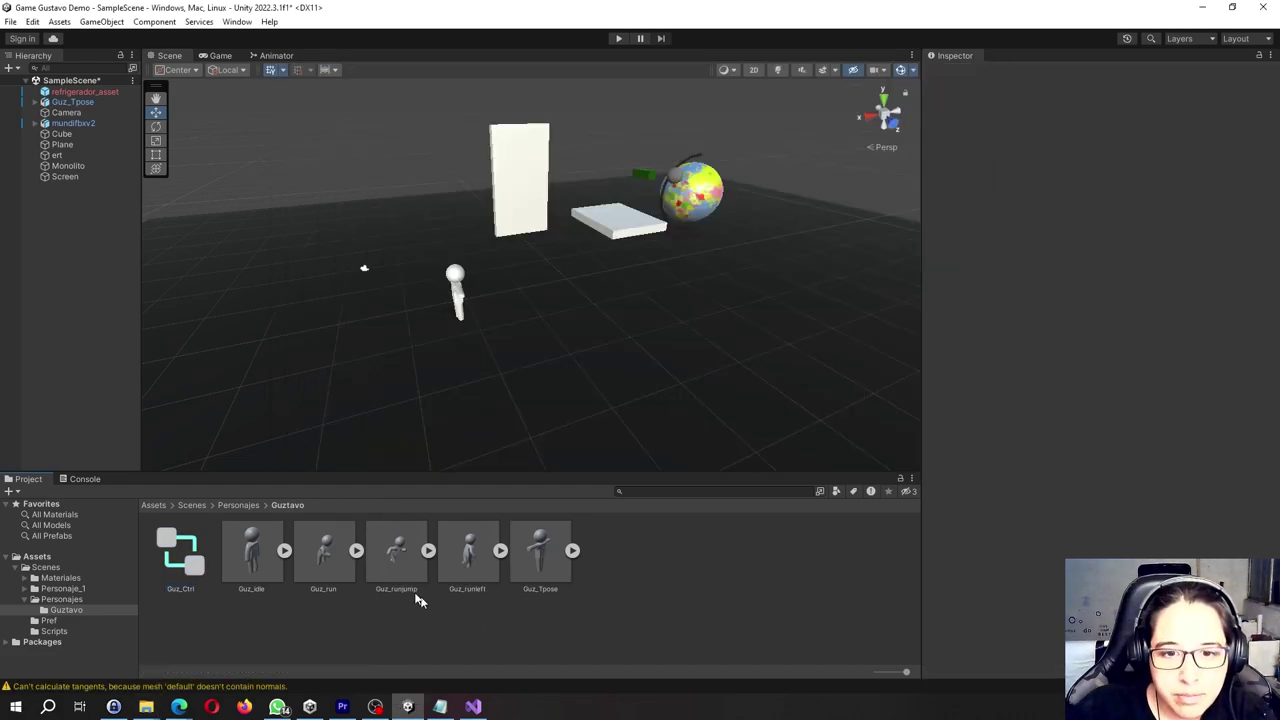
{"action": "left_click", "coordinate": [412, 586]}
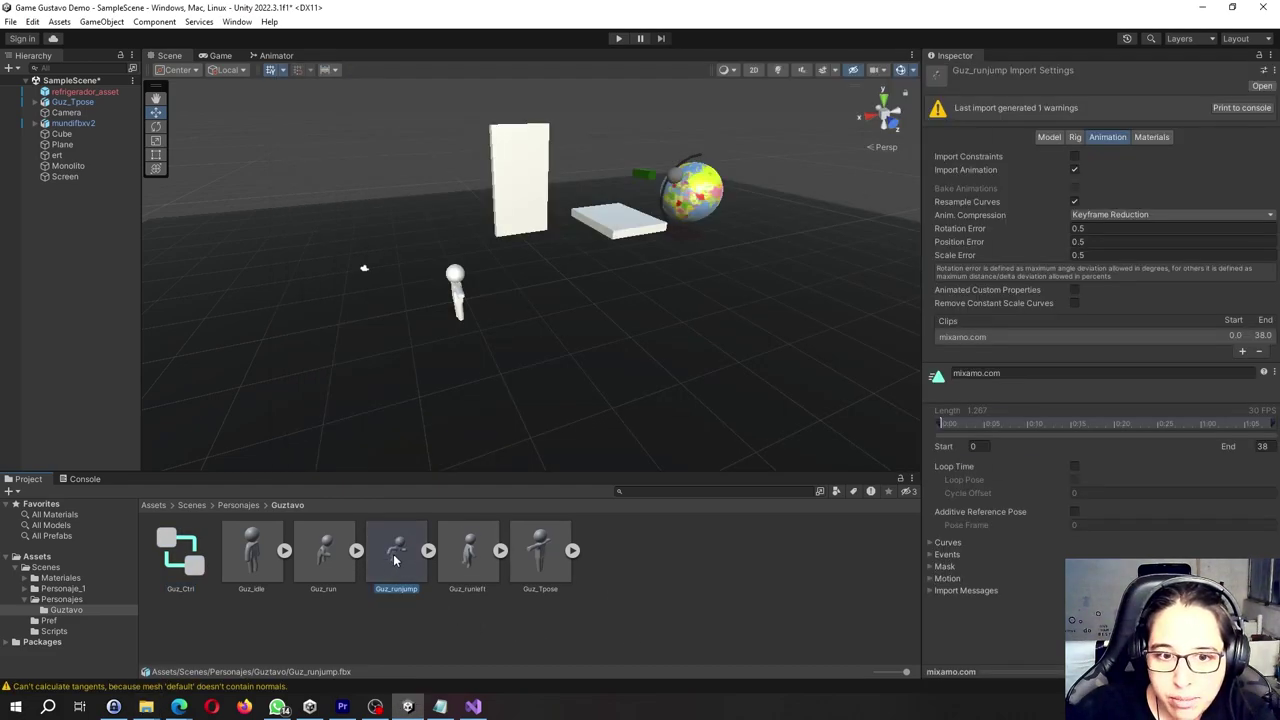
{"action": "left_click", "coordinate": [1076, 140]}
{"action": "left_click", "coordinate": [1110, 158]}
{"action": "left_click", "coordinate": [1118, 214]}
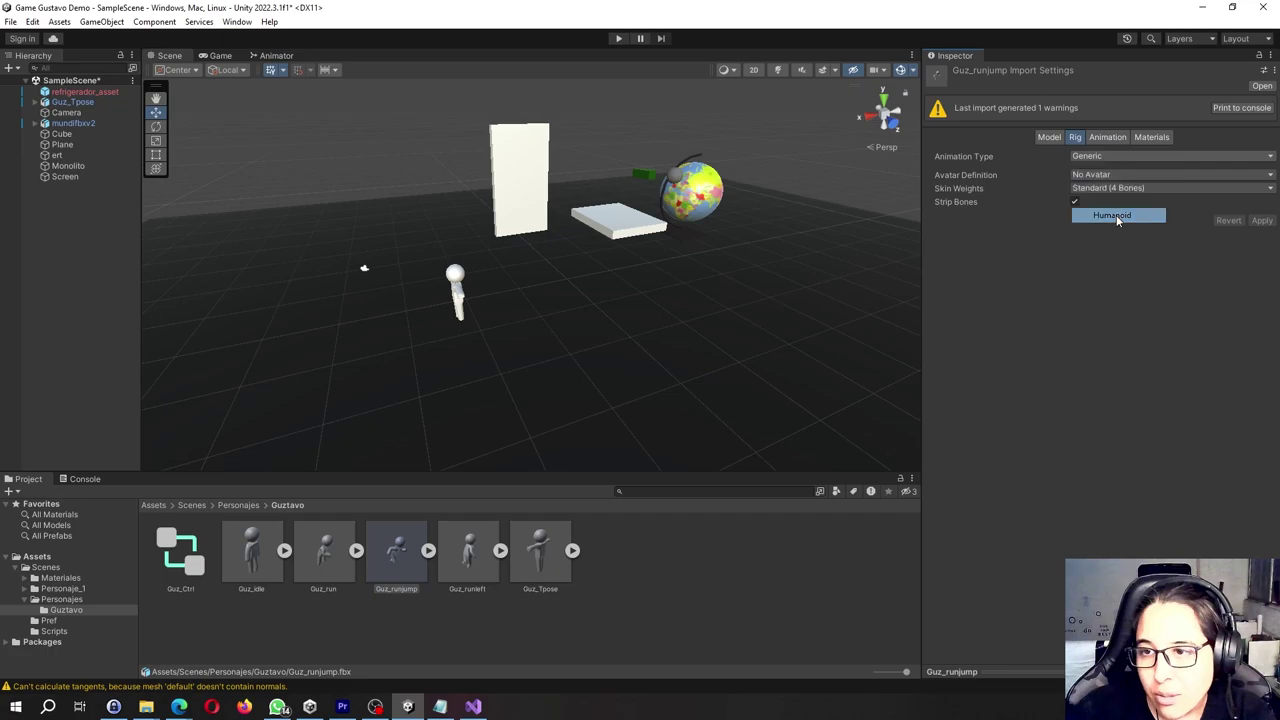
{"action": "left_click", "coordinate": [1133, 176]}
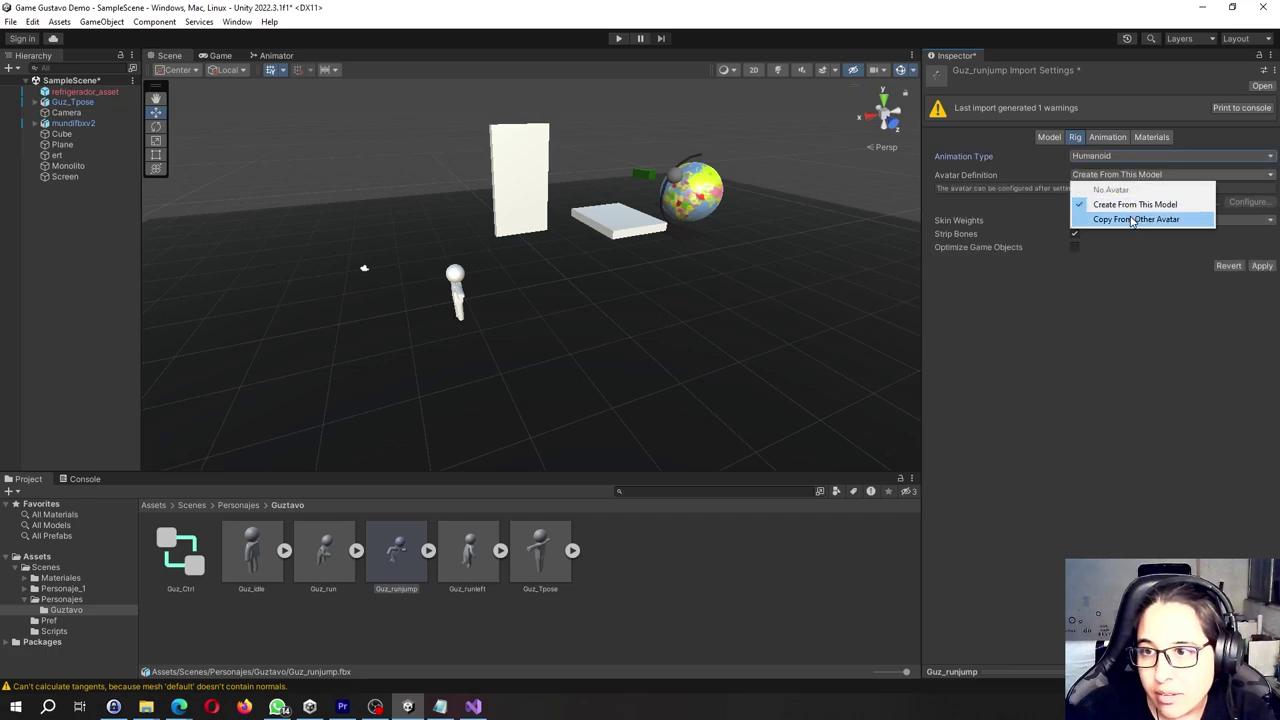
{"action": "left_click", "coordinate": [1133, 219]}
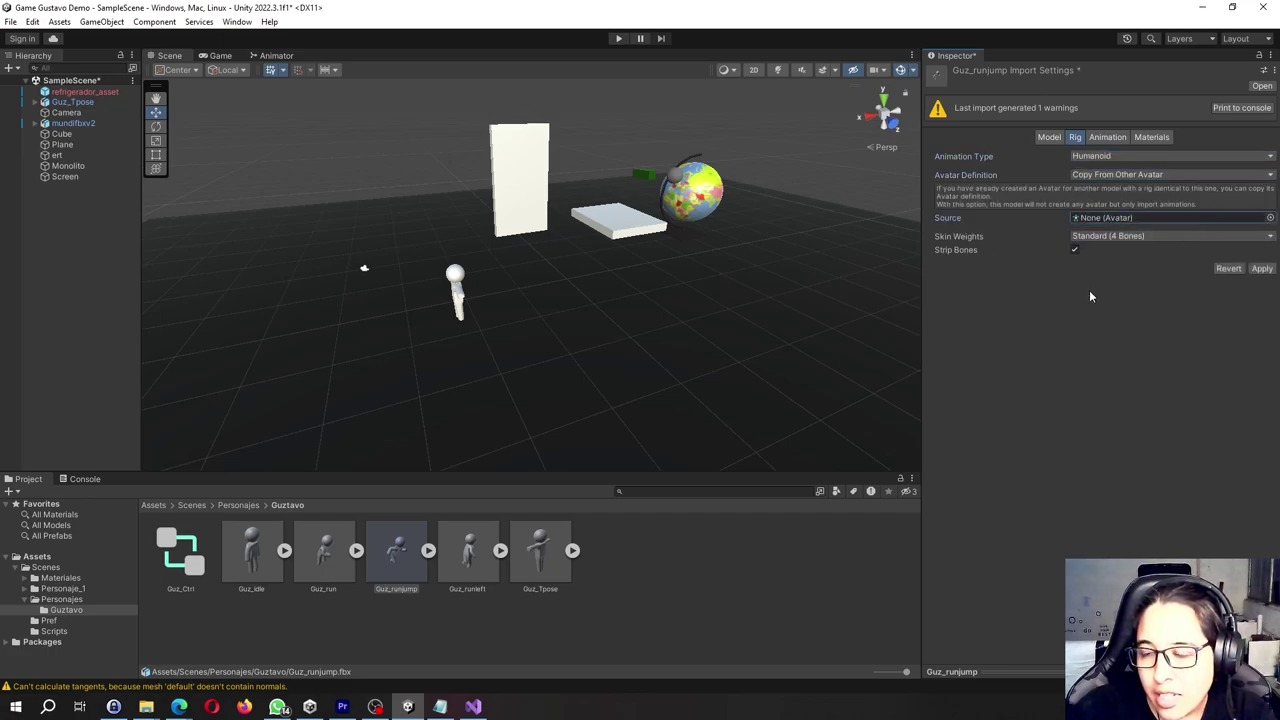
Close the avatar picker without choosing, discard the unapplied rig changes, and select Guz_Tpose
{"action": "left_click", "coordinate": [1270, 217]}
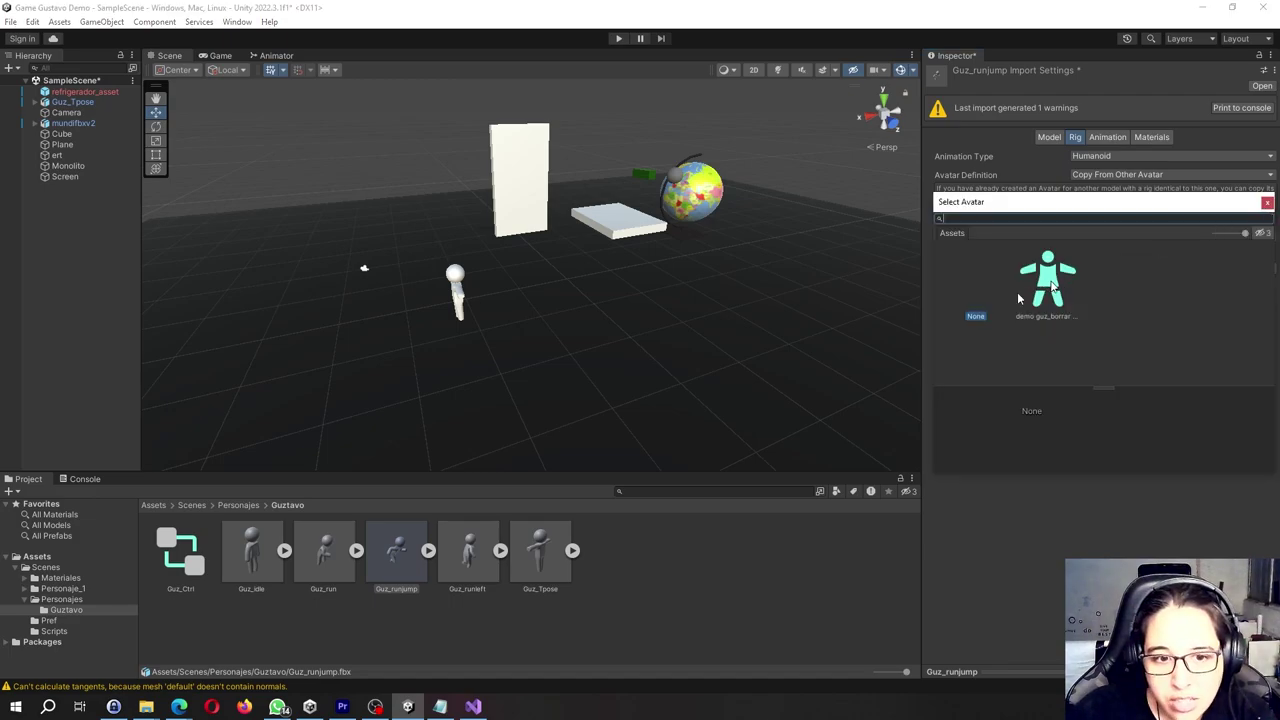
{"action": "left_click", "coordinate": [527, 632]}
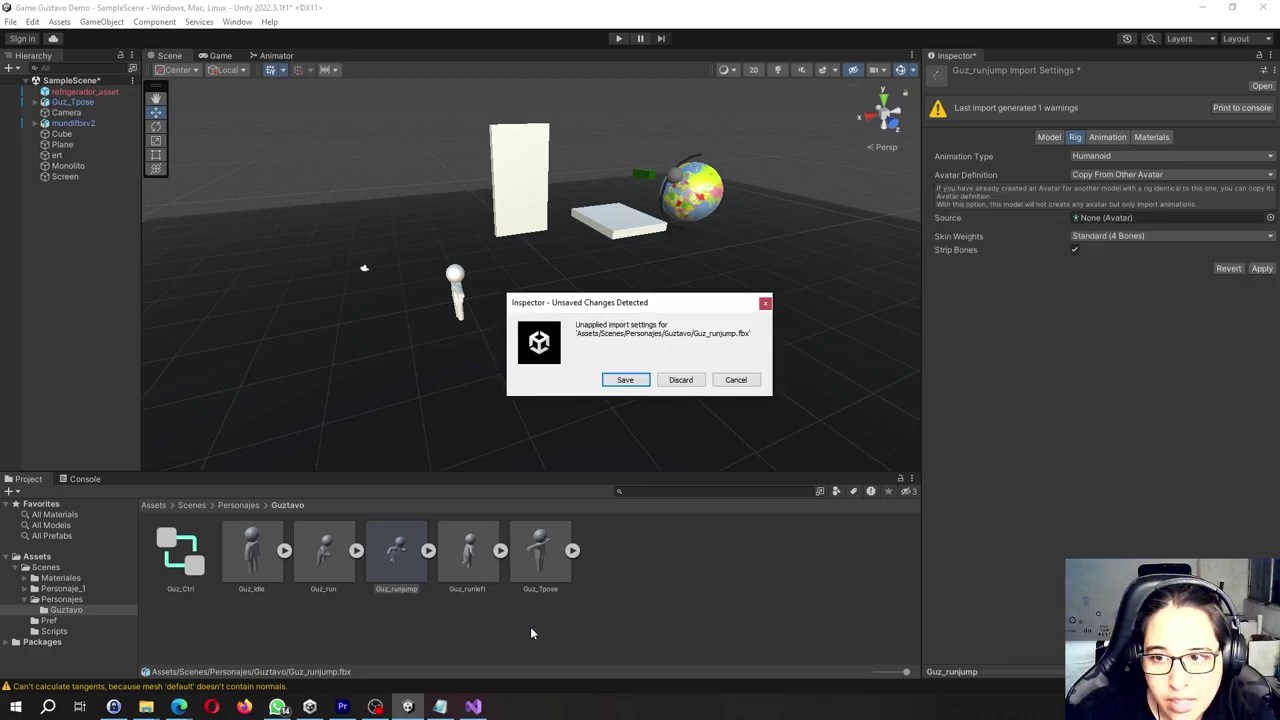
{"action": "left_click", "coordinate": [733, 384]}
{"action": "left_click", "coordinate": [251, 584]}
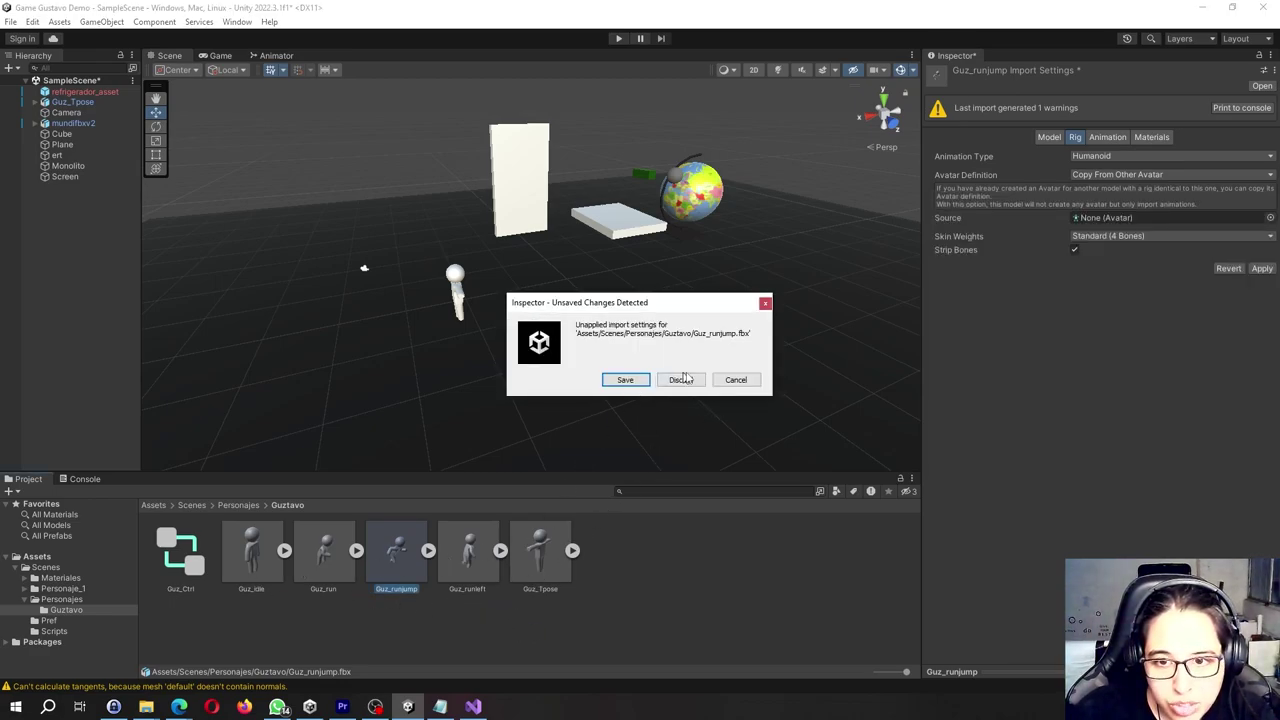
{"action": "left_click", "coordinate": [692, 384]}
Expand Guz_Tpose's sub-assets, glance at Guz_runleft's settings, and reselect Guz_Tpose
{"action": "left_click", "coordinate": [550, 575]}
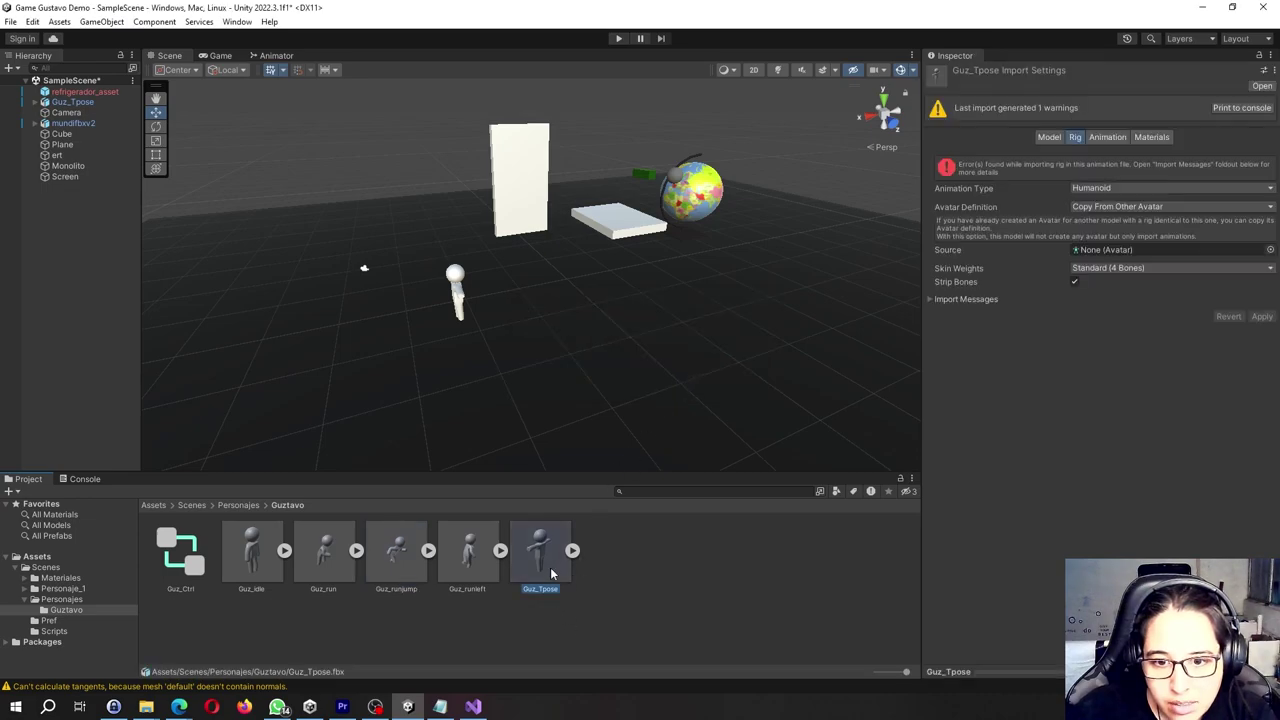
{"action": "left_click", "coordinate": [572, 551]}
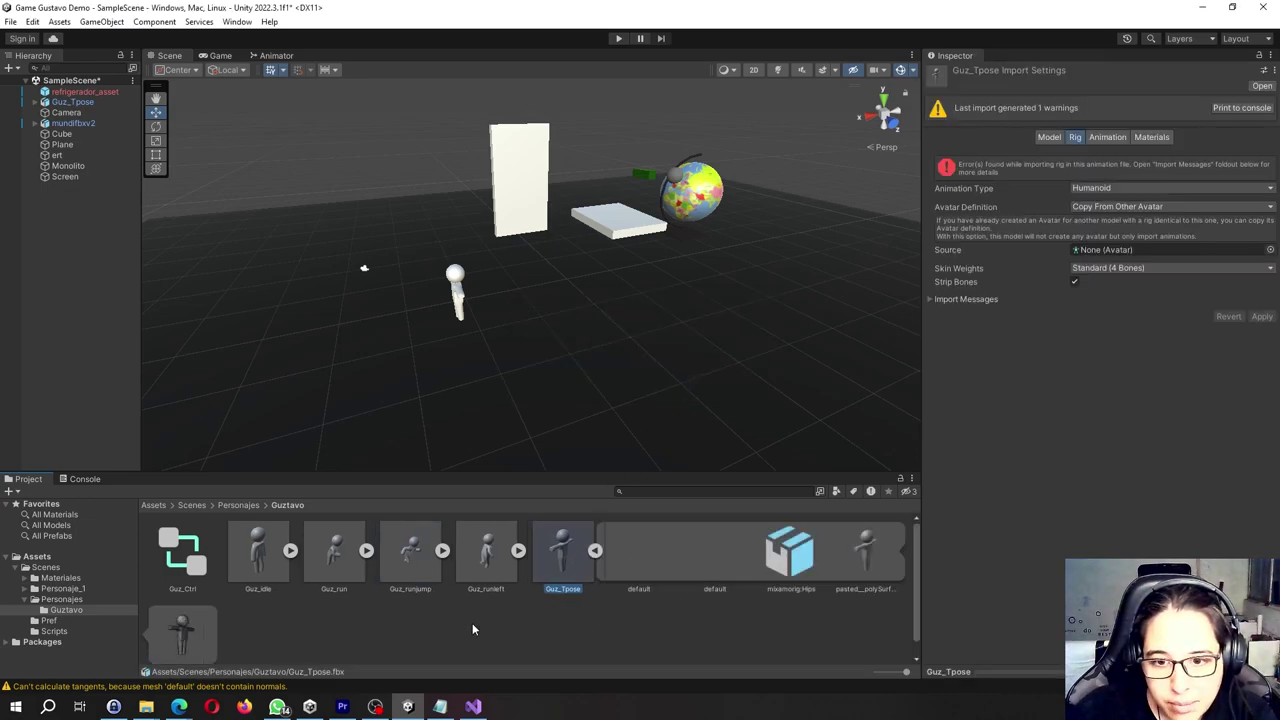
{"action": "scroll", "coordinate": [472, 623], "scroll_direction": "down", "scroll_amount": 1}
{"action": "scroll", "coordinate": [480, 620], "scroll_direction": "up", "scroll_amount": 1}
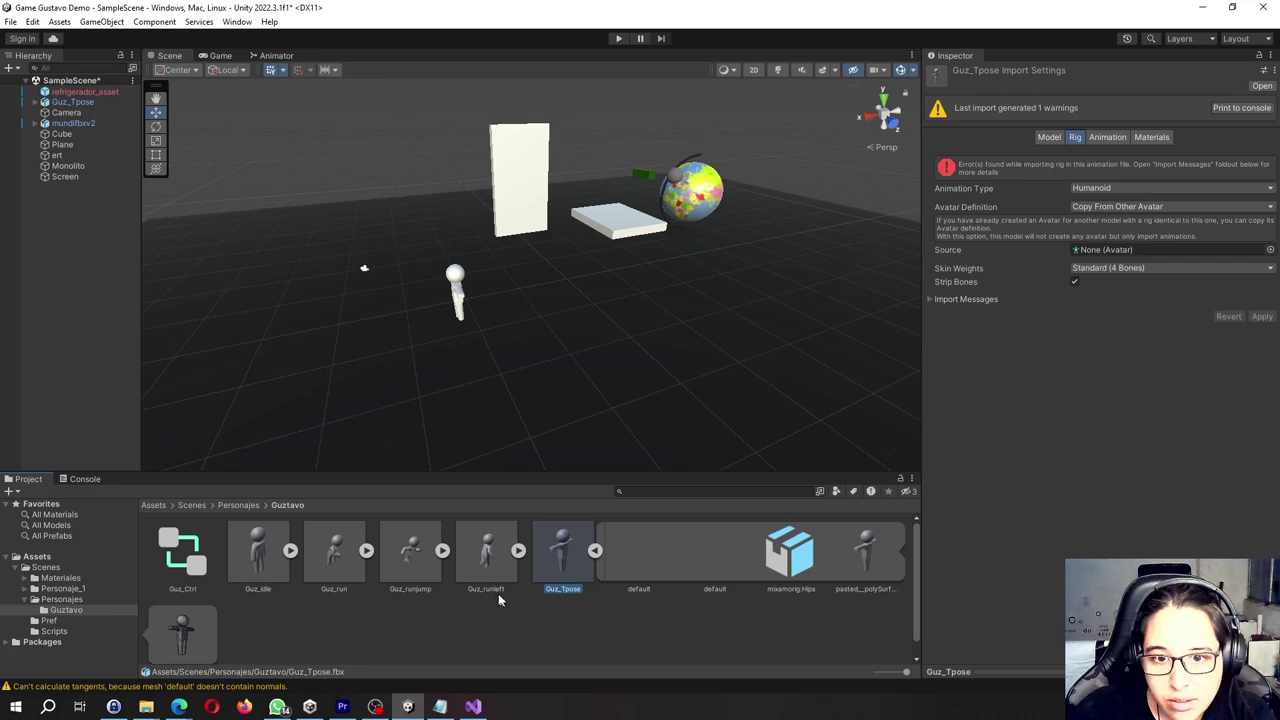
{"action": "left_click", "coordinate": [472, 559]}
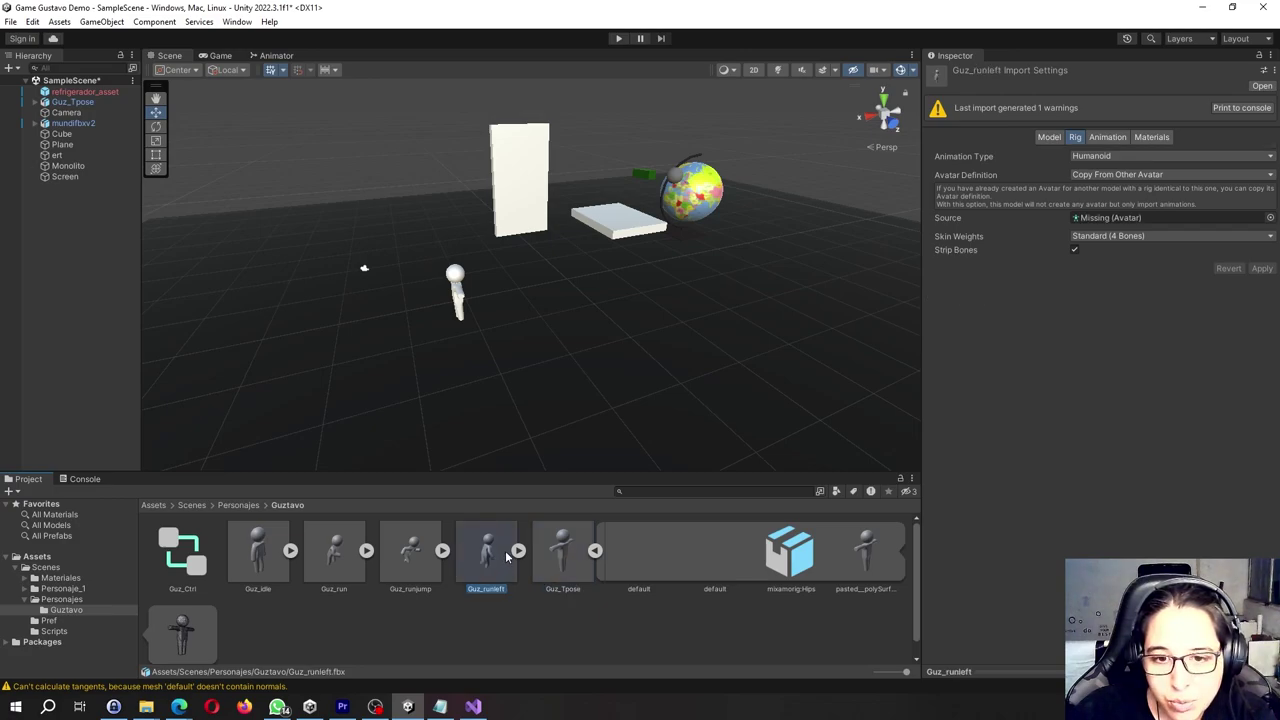
{"action": "left_click", "coordinate": [557, 559]}
In Guz_Tpose's Properties window, set Avatar Definition to Create From This Model
{"action": "right_click", "coordinate": [568, 558]}
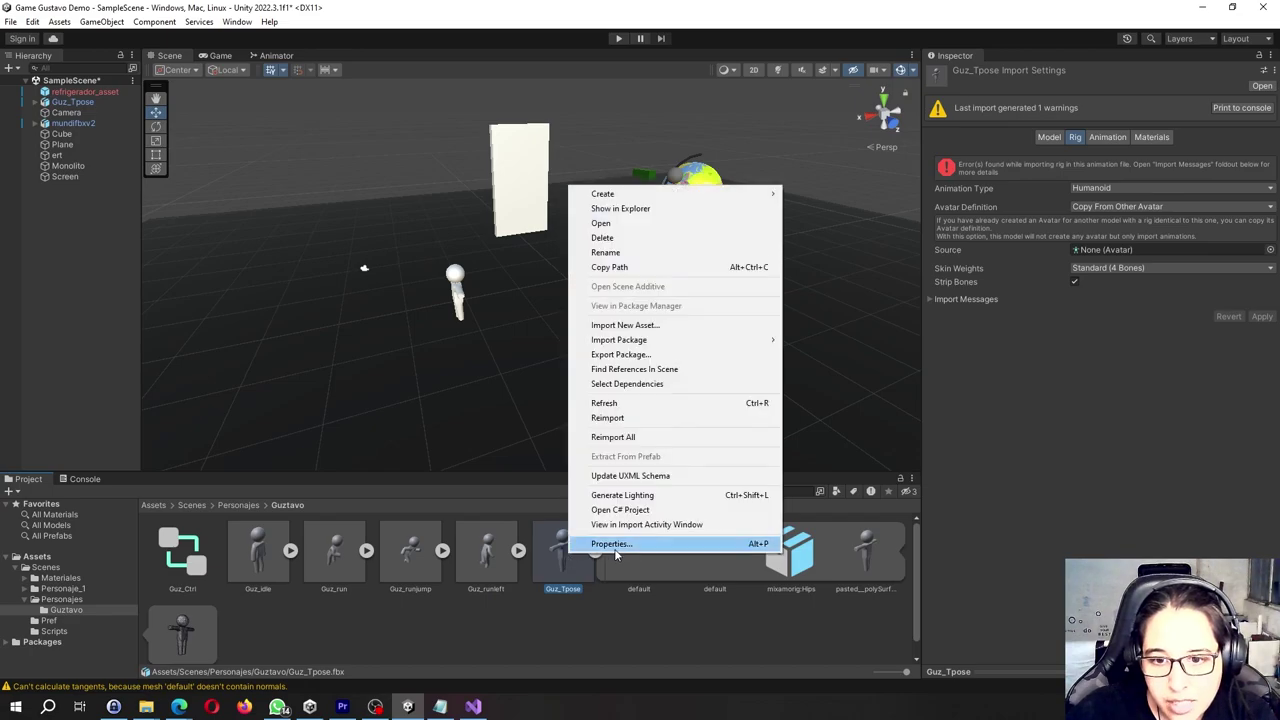
{"action": "left_click", "coordinate": [612, 544]}
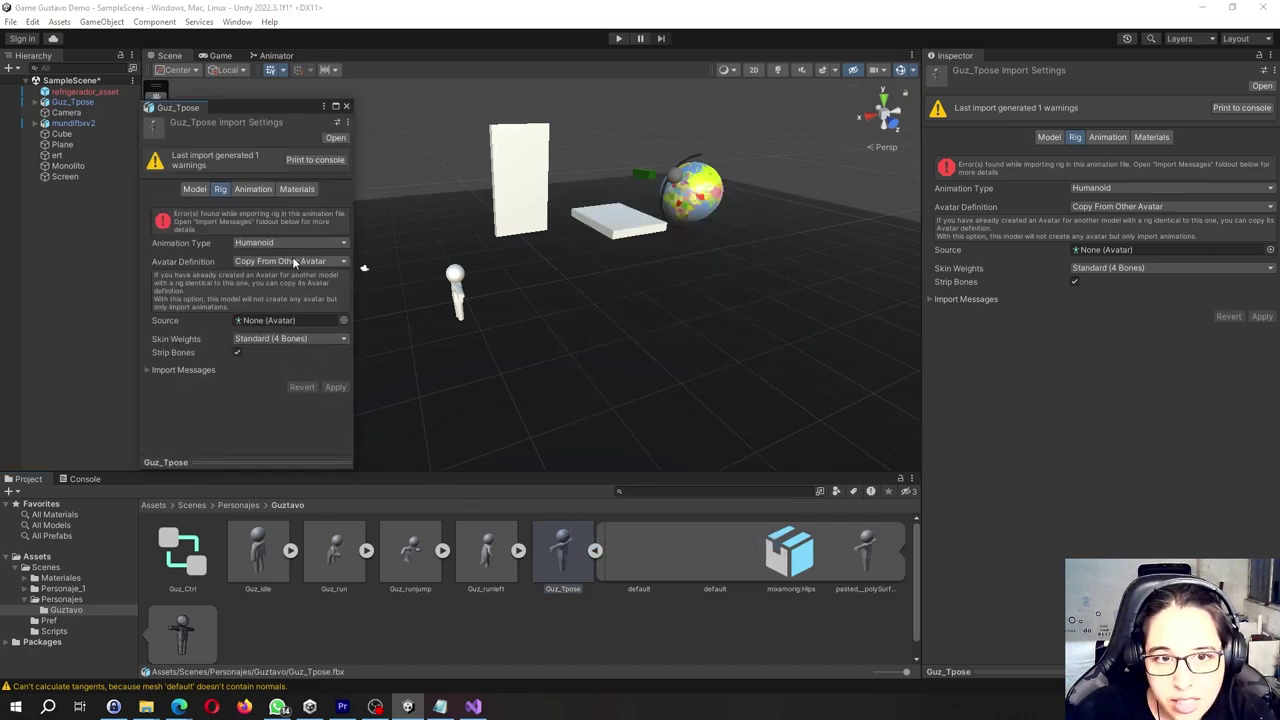
{"action": "left_click", "coordinate": [293, 260]}
{"action": "left_click", "coordinate": [295, 291]}
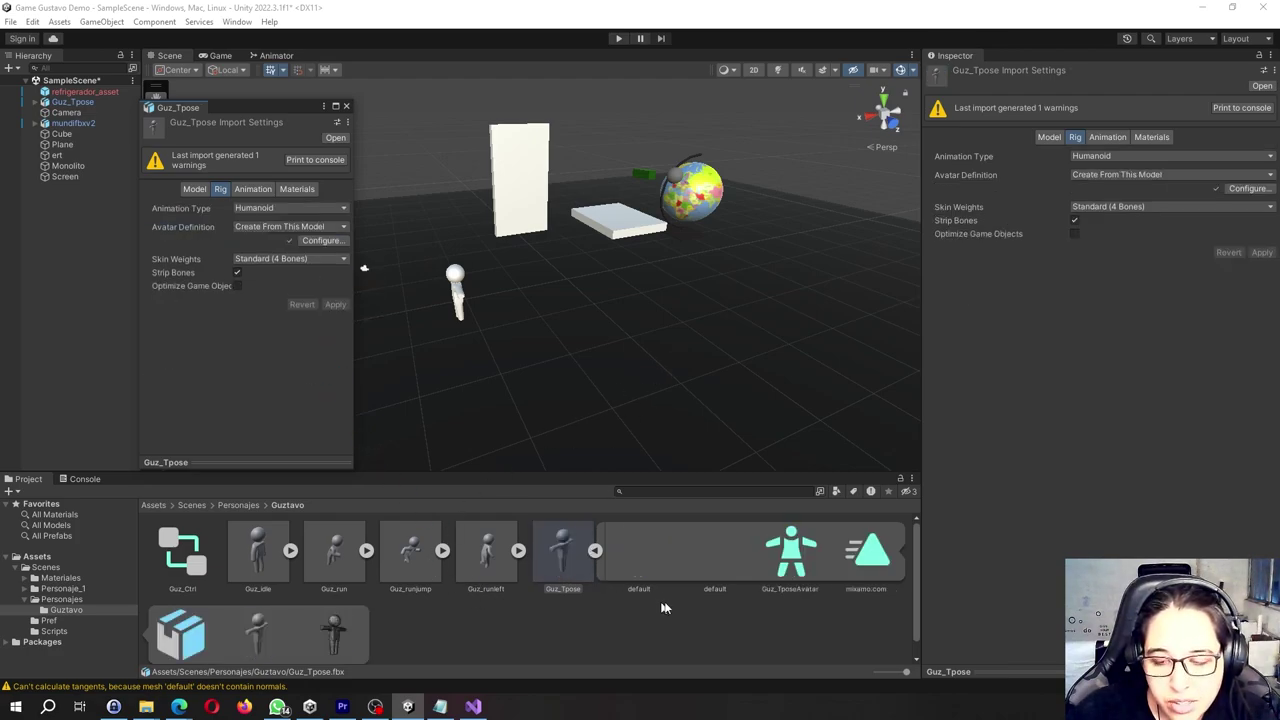
{"action": "left_click", "coordinate": [615, 601]}
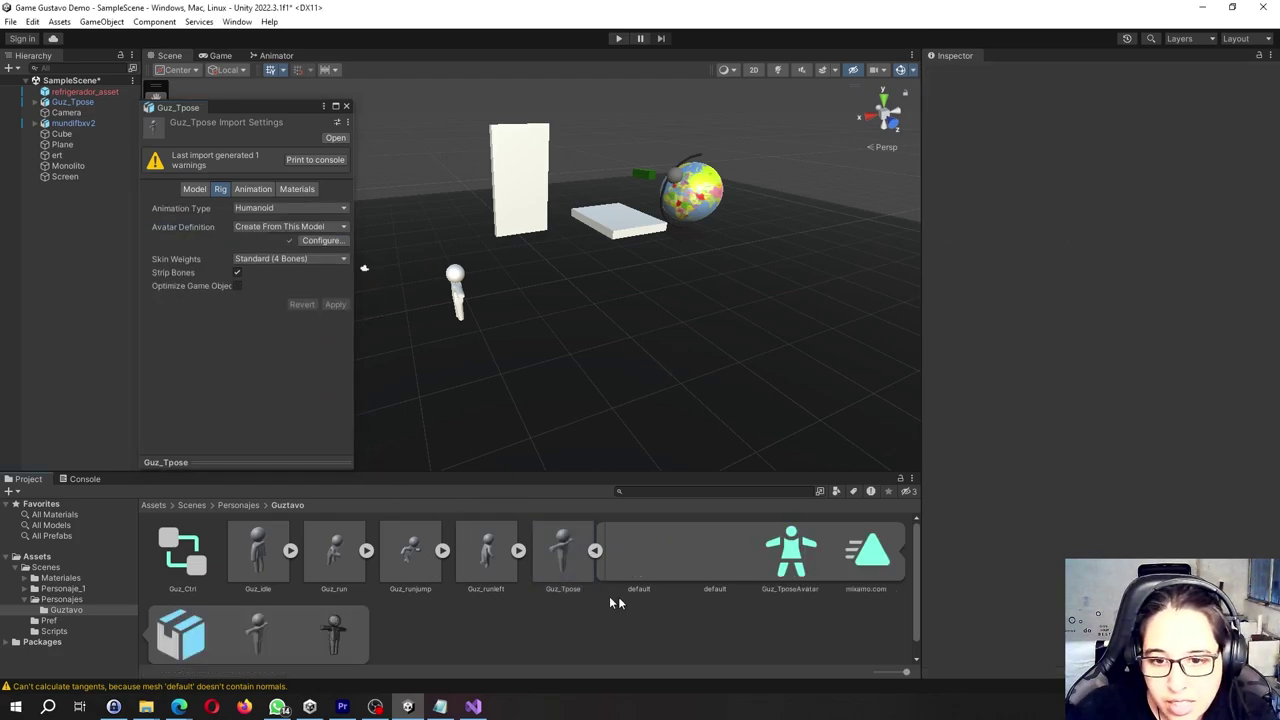
Set Guz_runjump's rig to Humanoid, Copy From Other Avatar with source Guz_TposeAvatar, and apply
{"action": "left_click", "coordinate": [425, 566]}
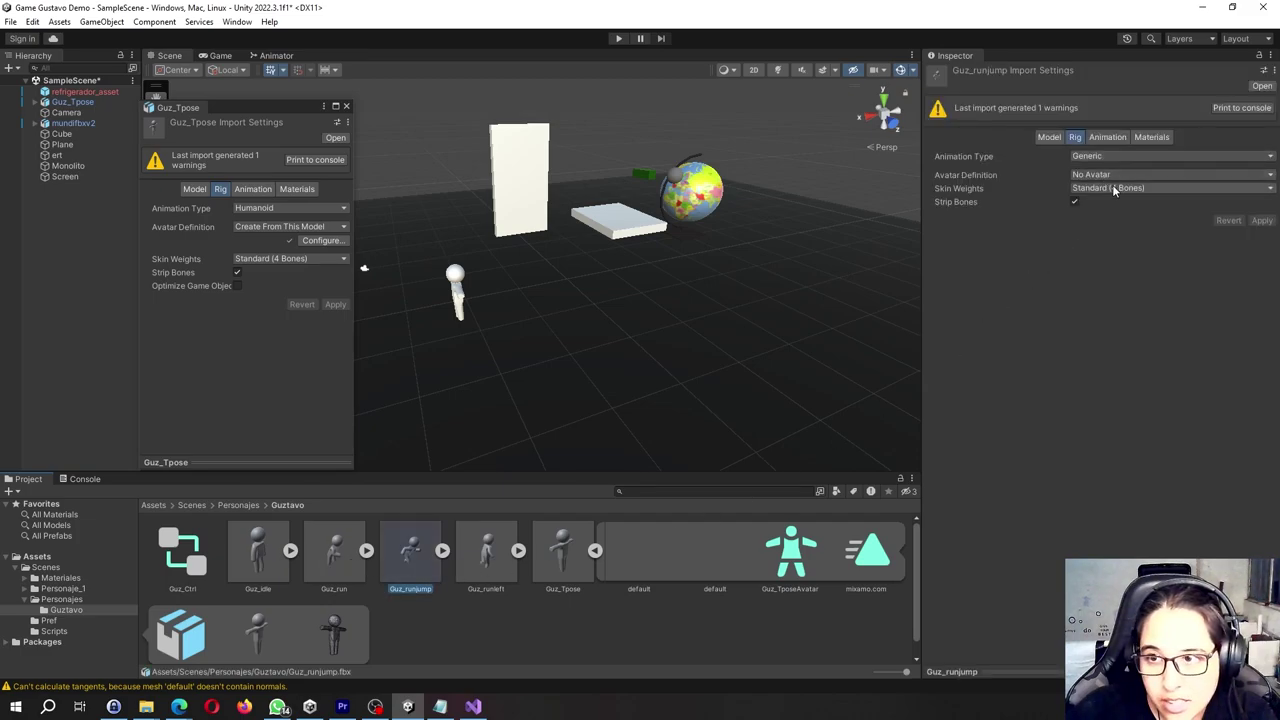
{"action": "left_click", "coordinate": [1108, 157]}
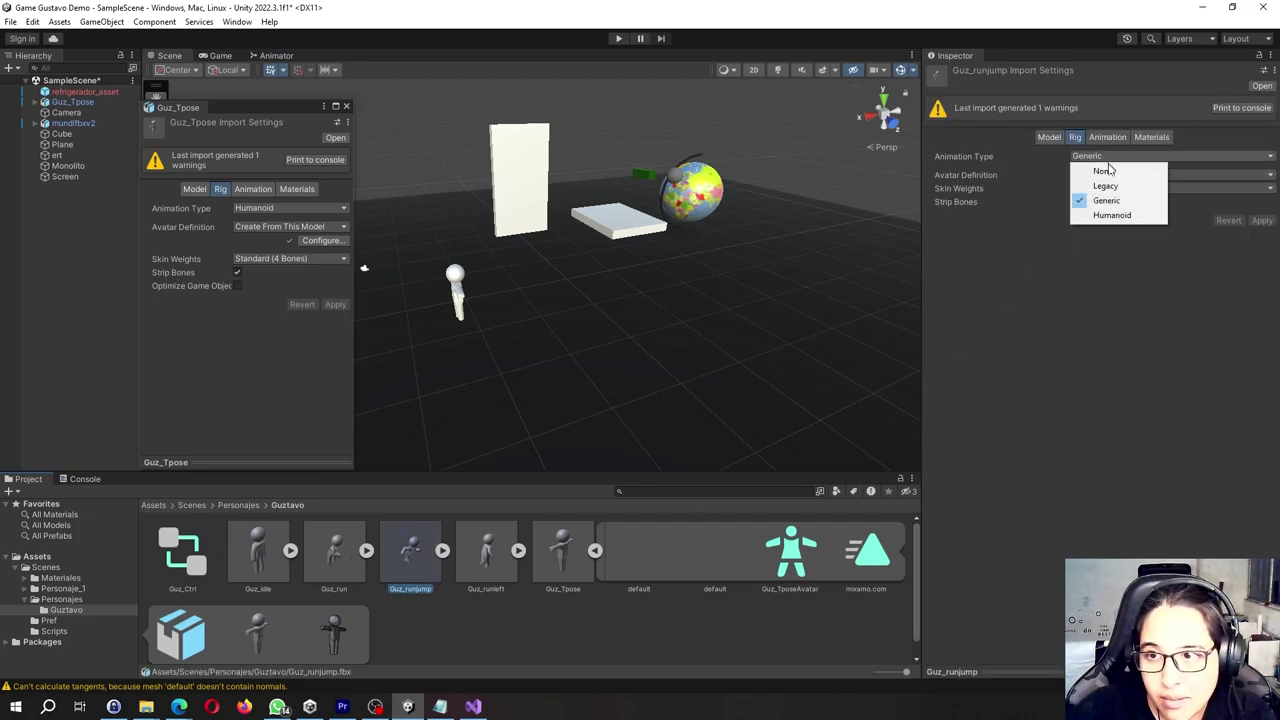
{"action": "left_click", "coordinate": [1109, 216]}
{"action": "left_click", "coordinate": [1124, 175]}
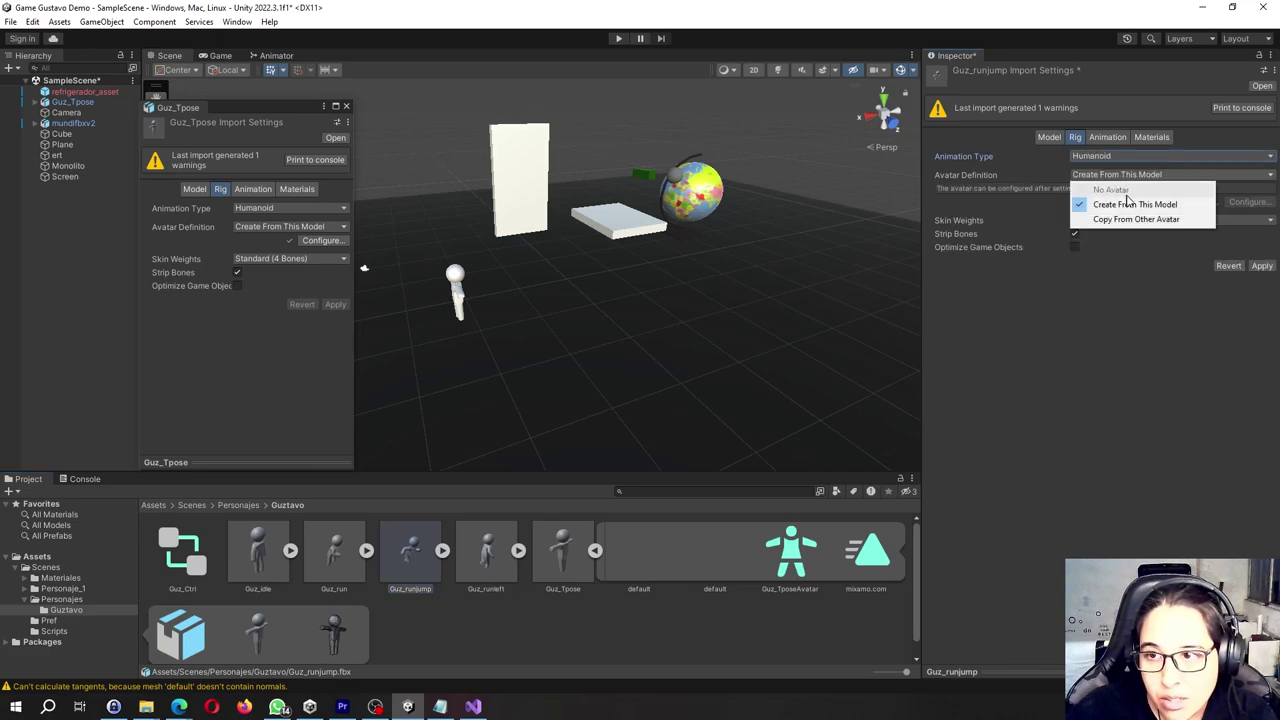
{"action": "left_click", "coordinate": [1145, 222]}
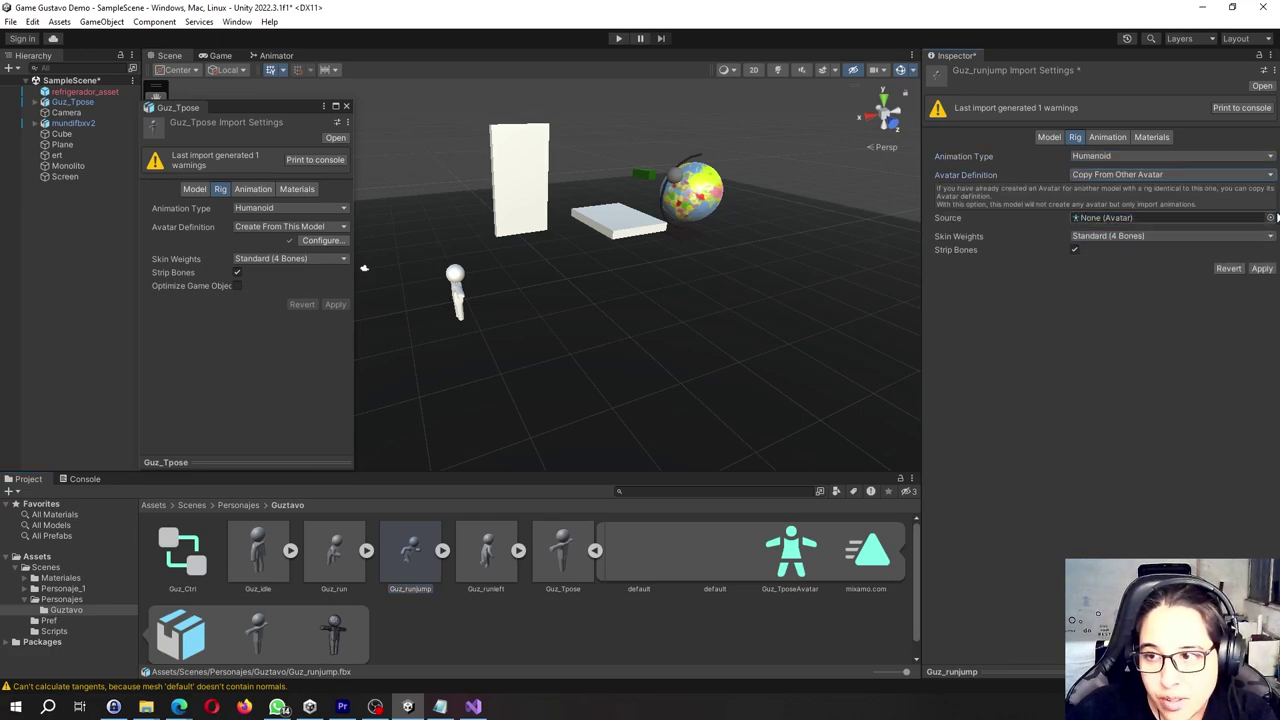
{"action": "left_click", "coordinate": [1271, 217]}
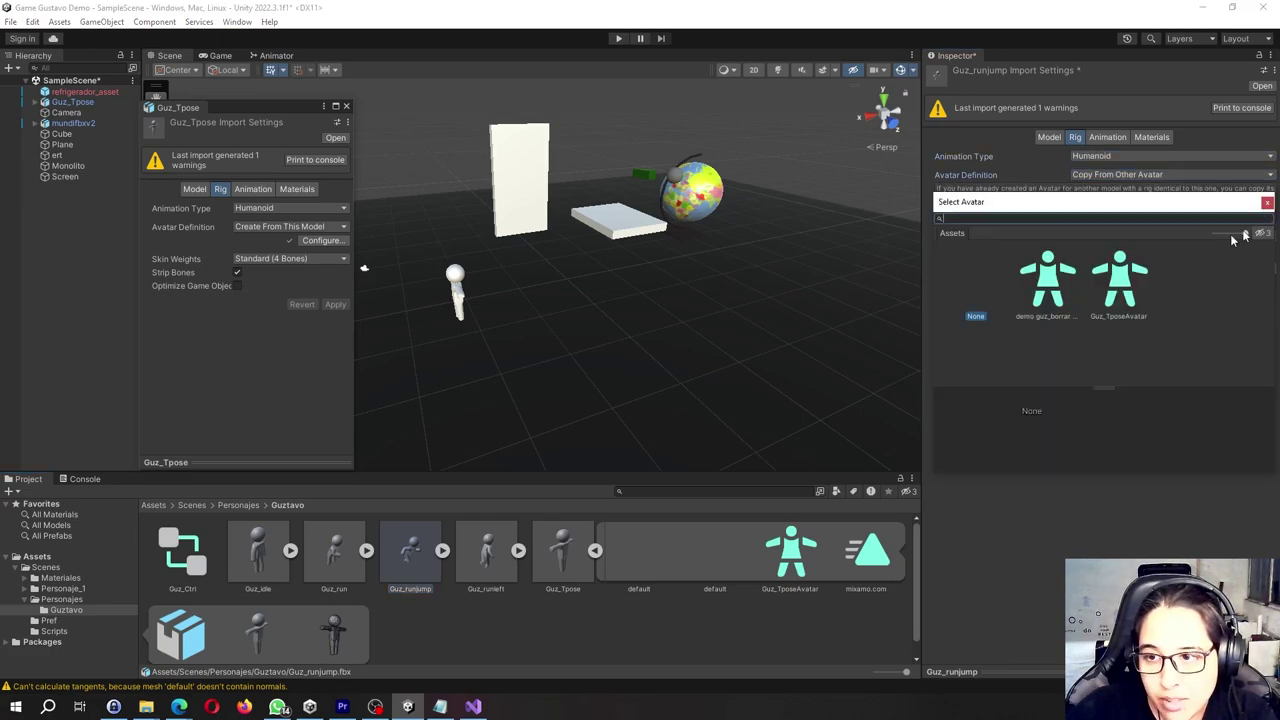
{"action": "left_click", "coordinate": [1125, 285]}
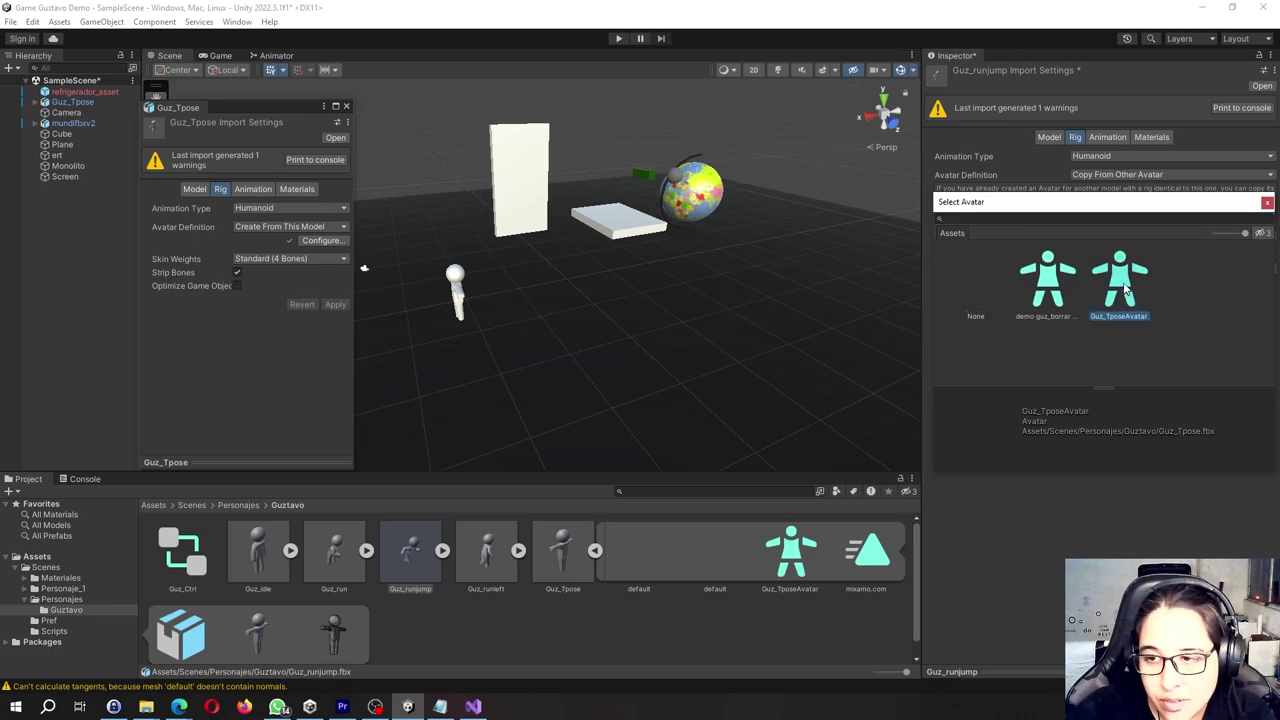
{"action": "double_click", "coordinate": [1125, 285]}
{"action": "left_click", "coordinate": [1262, 268]}
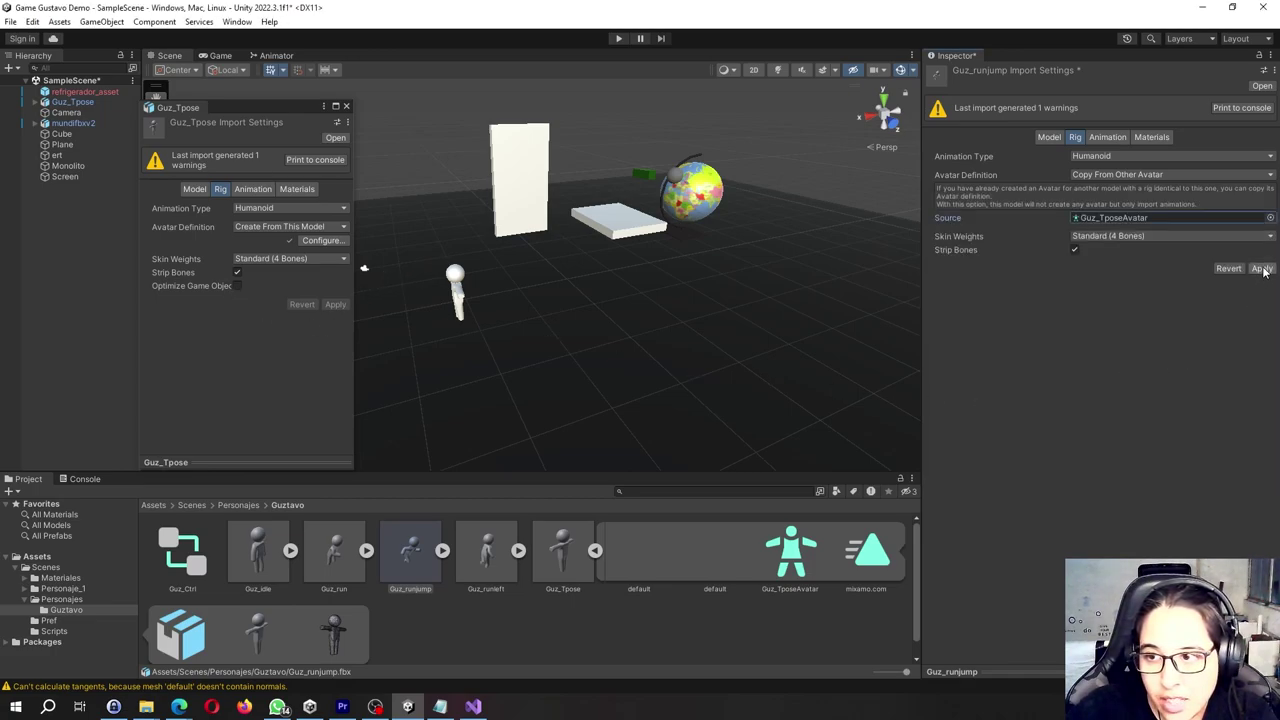
{"action": "left_click", "coordinate": [336, 560]}
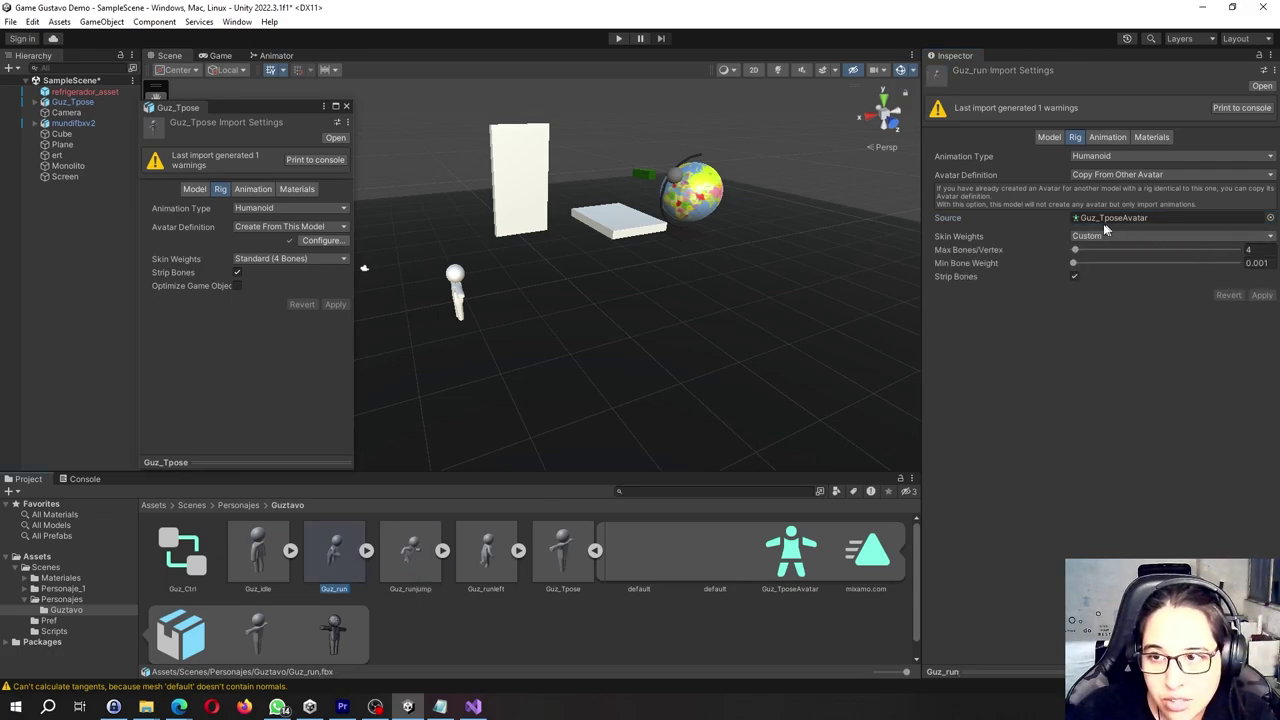
Set Guz_idle's rig to Humanoid, Copy From Other Avatar using Guz_TposeAvatar, and apply
{"action": "left_click", "coordinate": [470, 563]}
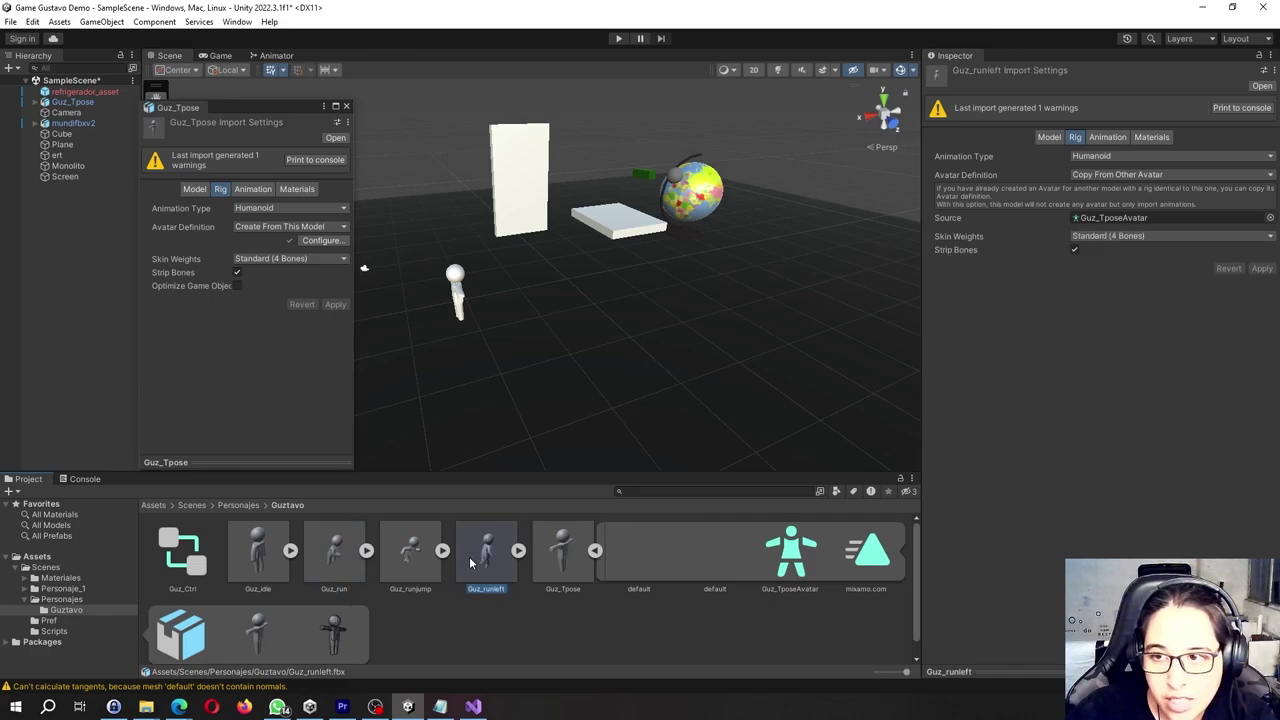
{"action": "left_click", "coordinate": [253, 566]}
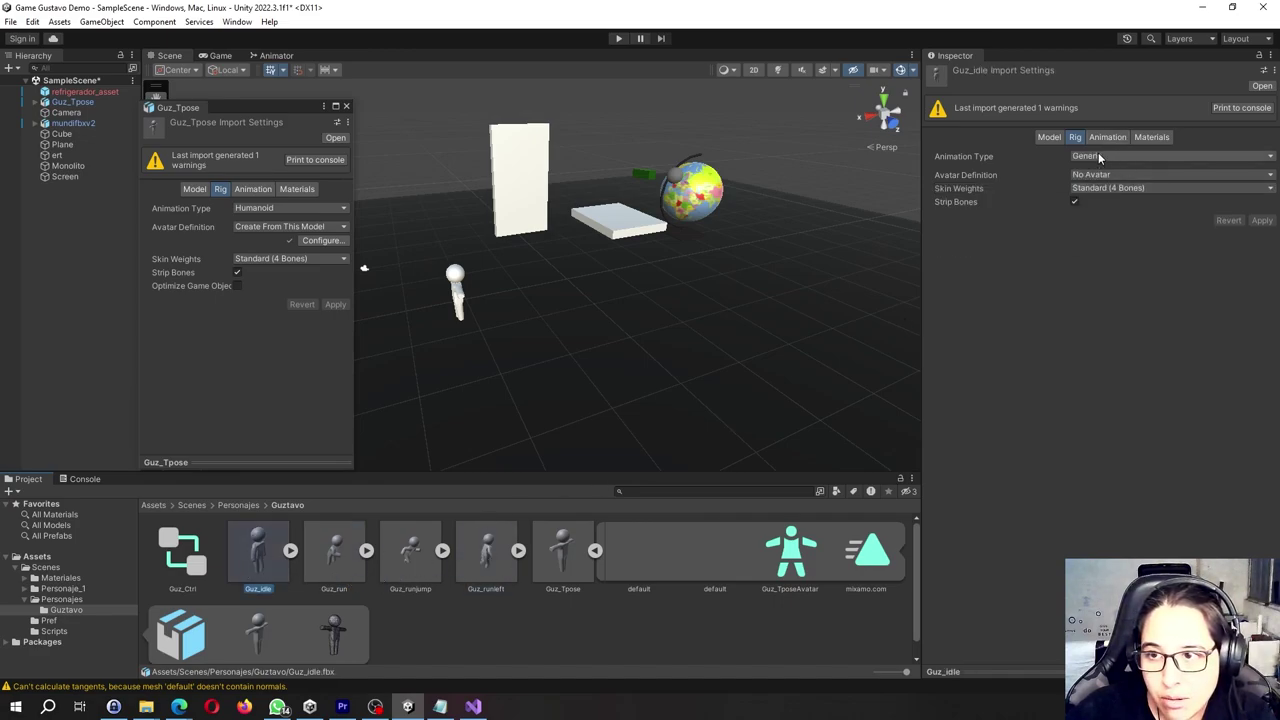
{"action": "left_click", "coordinate": [1098, 155]}
{"action": "left_click", "coordinate": [1105, 216]}
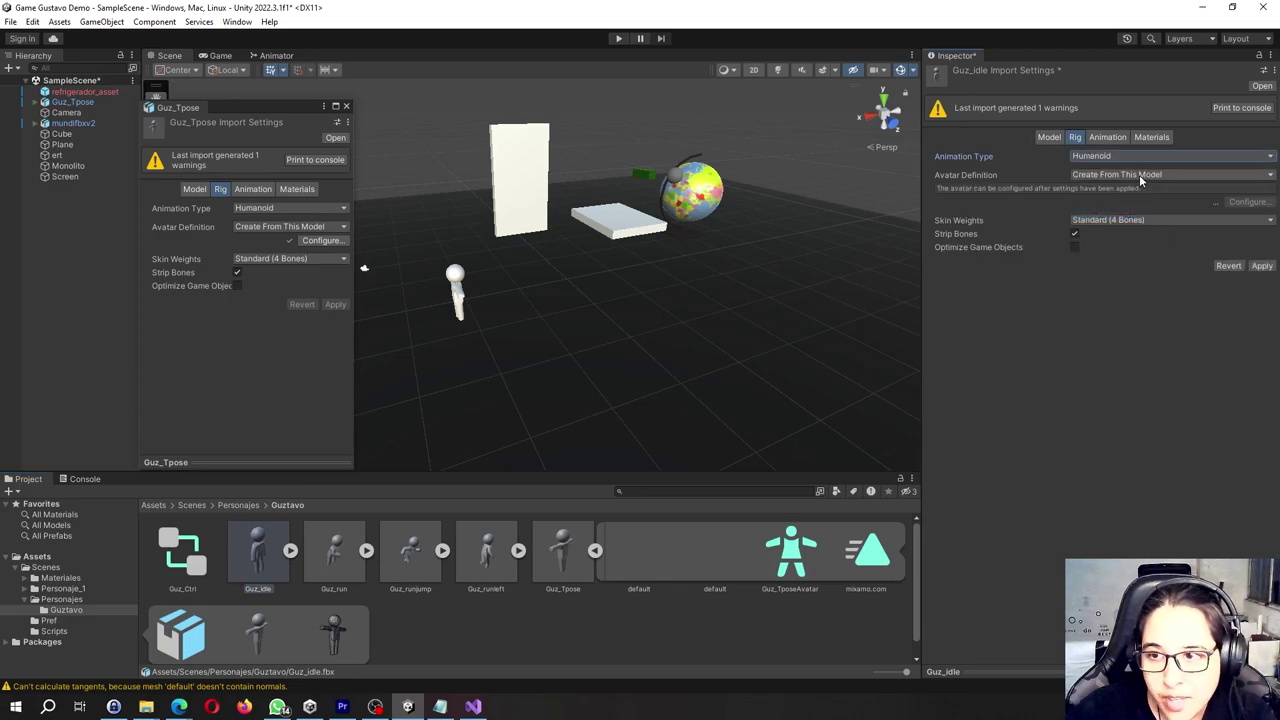
{"action": "left_click", "coordinate": [1139, 174]}
{"action": "left_click", "coordinate": [1136, 217]}
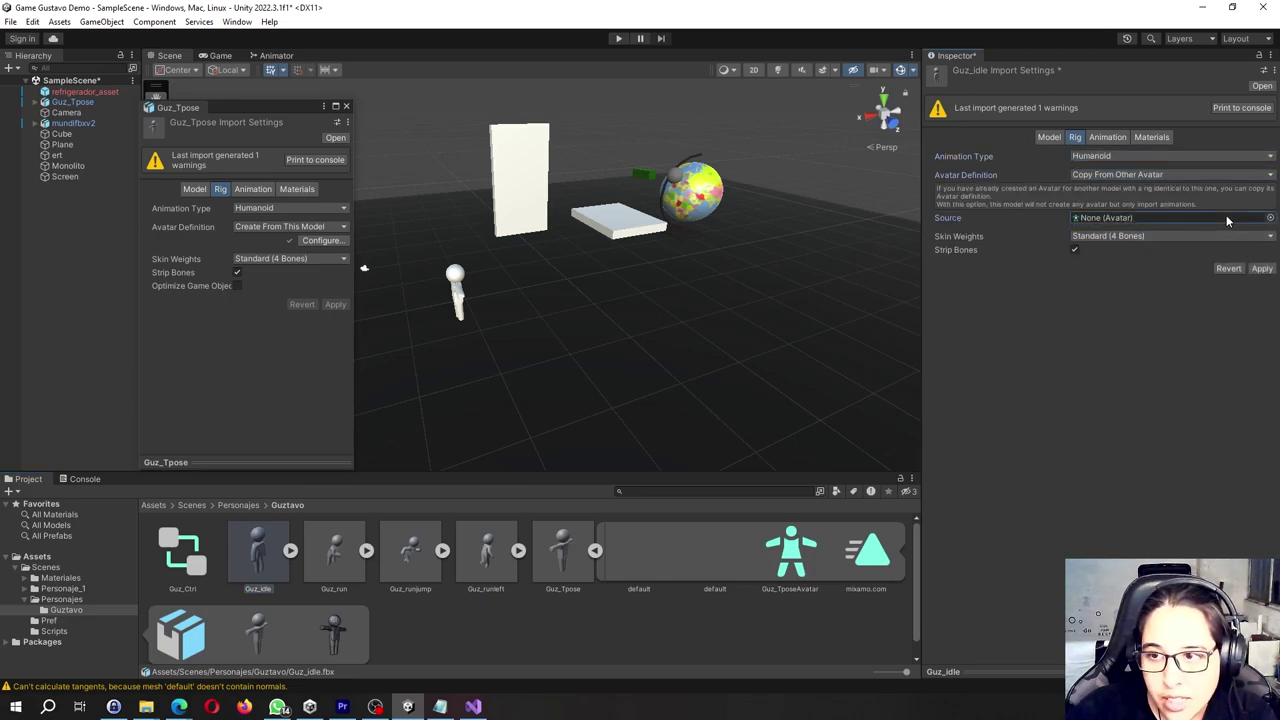
{"action": "left_click", "coordinate": [1270, 217]}
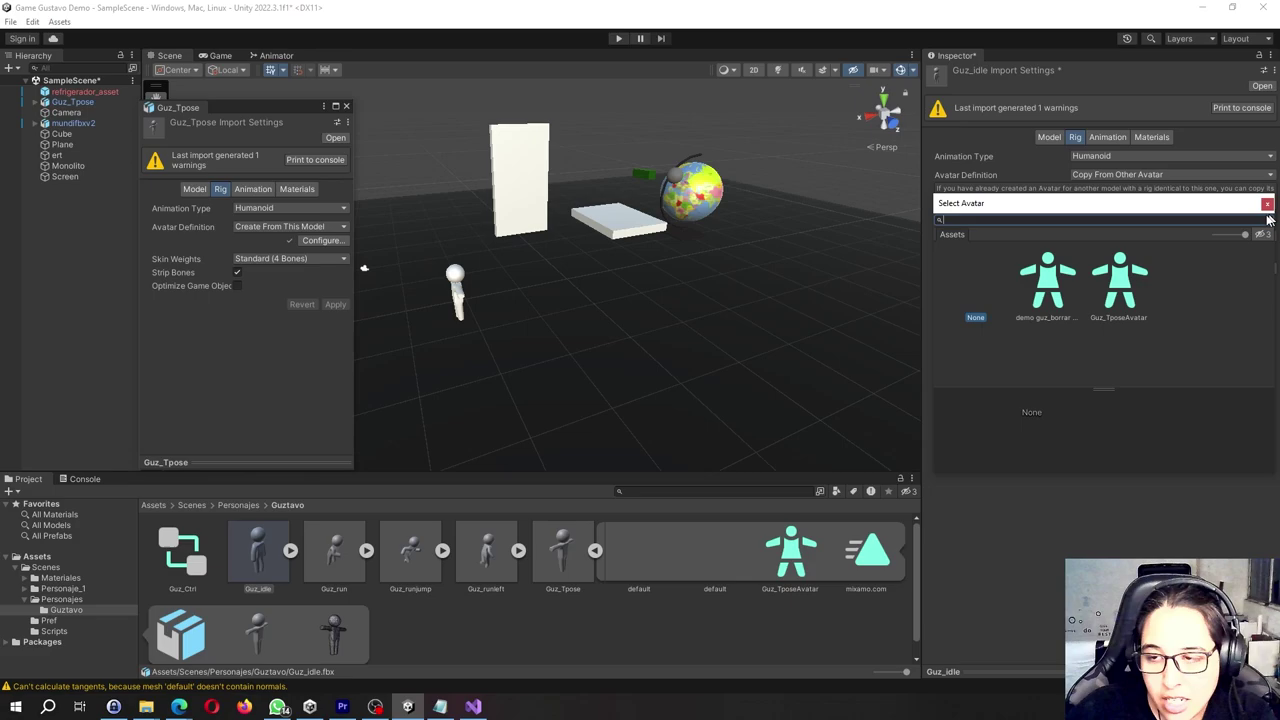
{"action": "left_click", "coordinate": [1127, 300]}
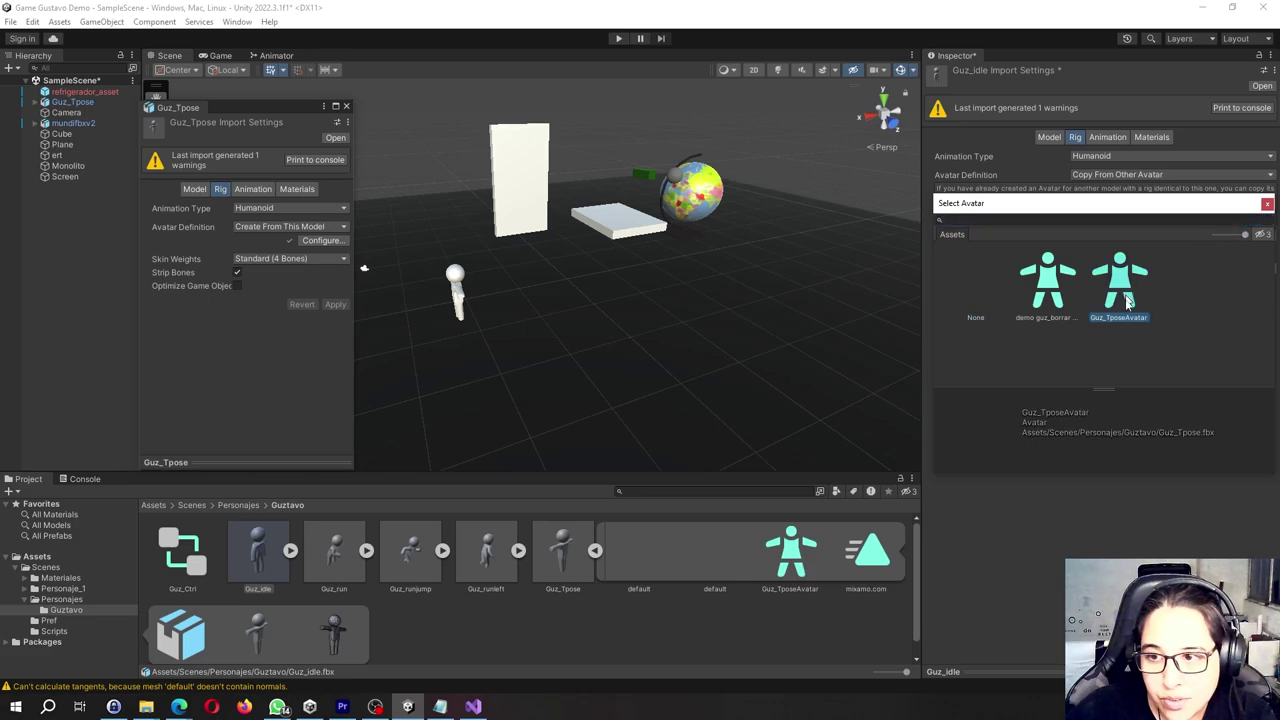
{"action": "left_click", "coordinate": [1267, 203]}
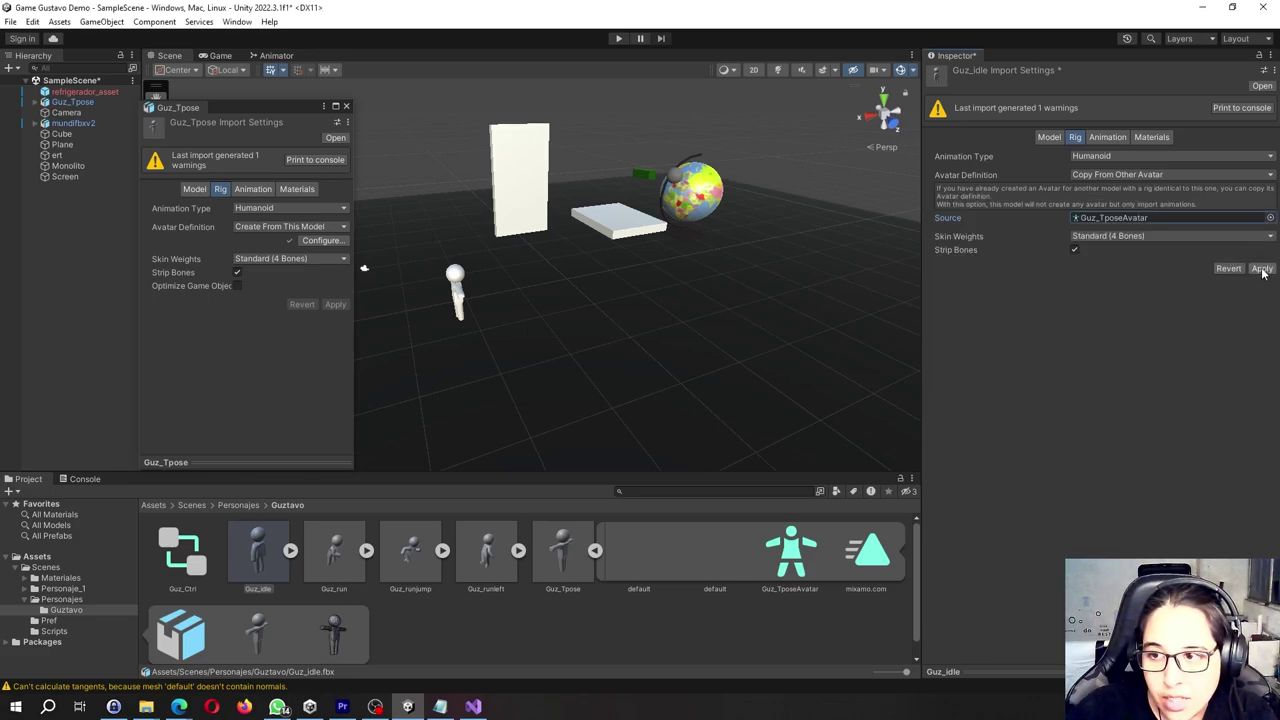
{"action": "left_click", "coordinate": [1261, 269]}
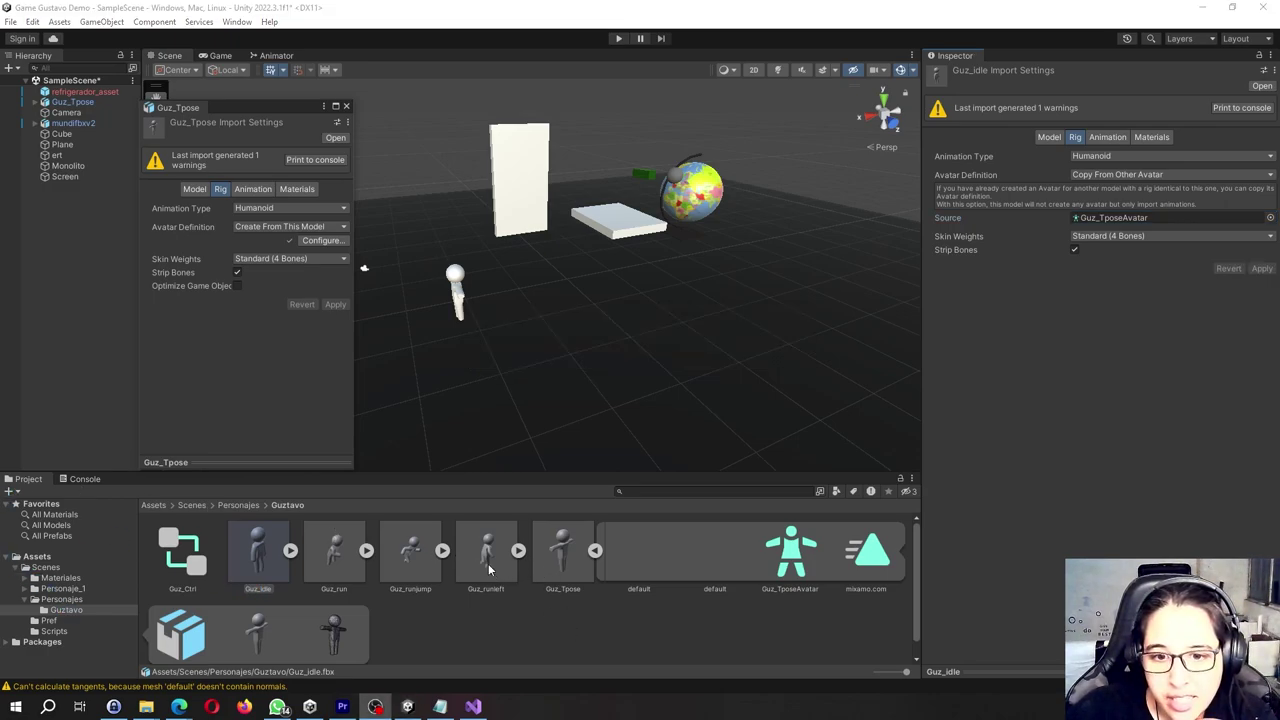
On Guz_runjump's Animation tab, bake Root Transform Rotation into pose, based on Original
{"action": "left_click", "coordinate": [594, 550]}
{"action": "left_click", "coordinate": [398, 552]}
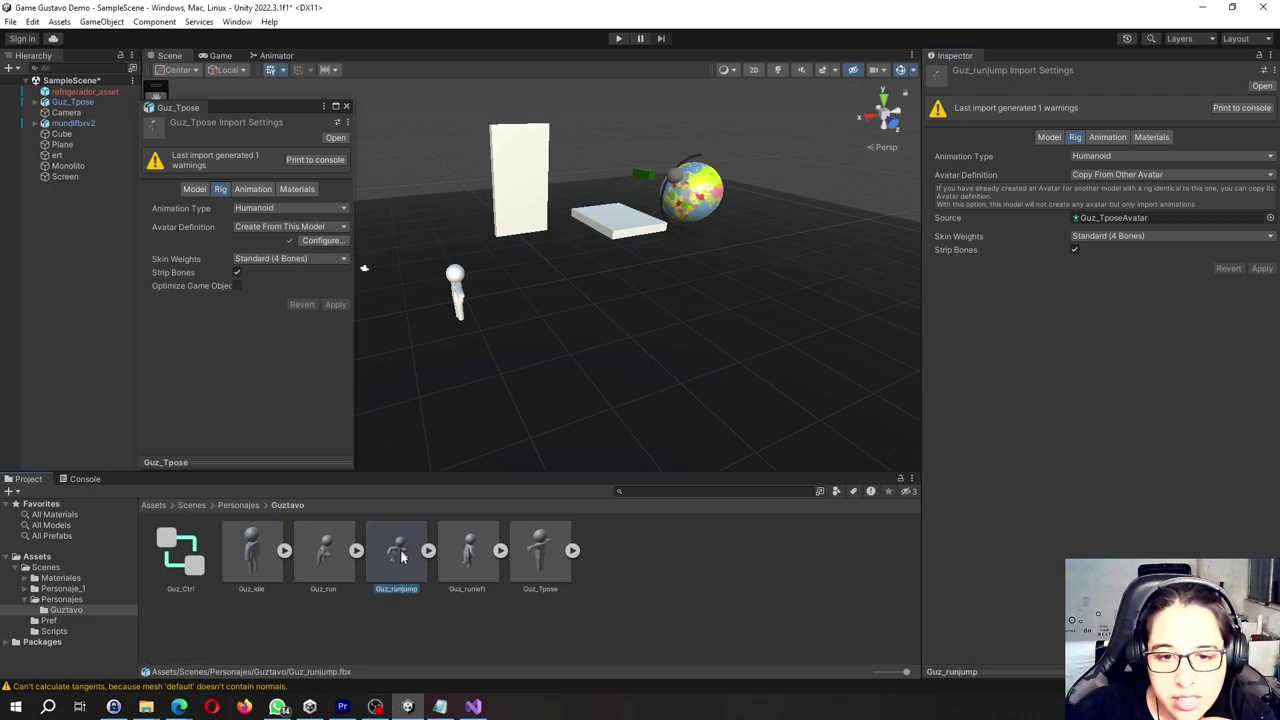
{"action": "left_click", "coordinate": [1105, 137]}
{"action": "scroll", "coordinate": [1014, 460], "scroll_direction": "down", "scroll_amount": 3}
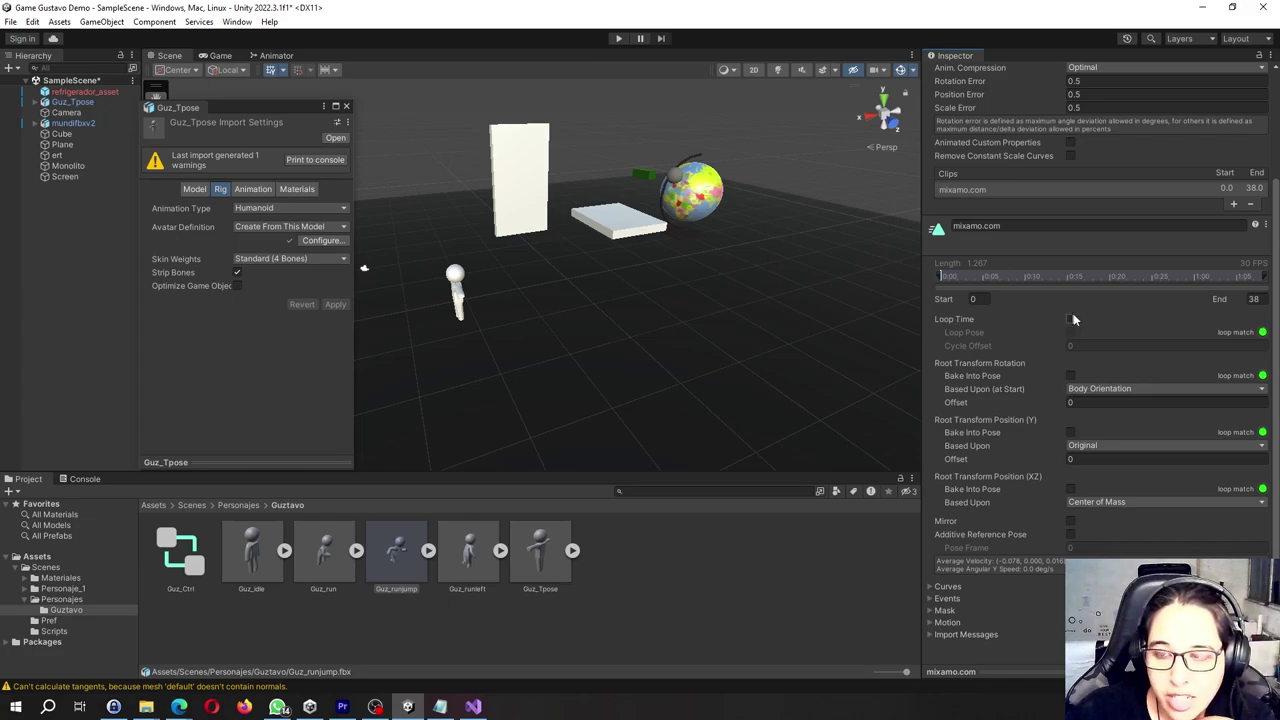
{"action": "left_click", "coordinate": [1071, 376]}
{"action": "left_click", "coordinate": [1086, 389]}
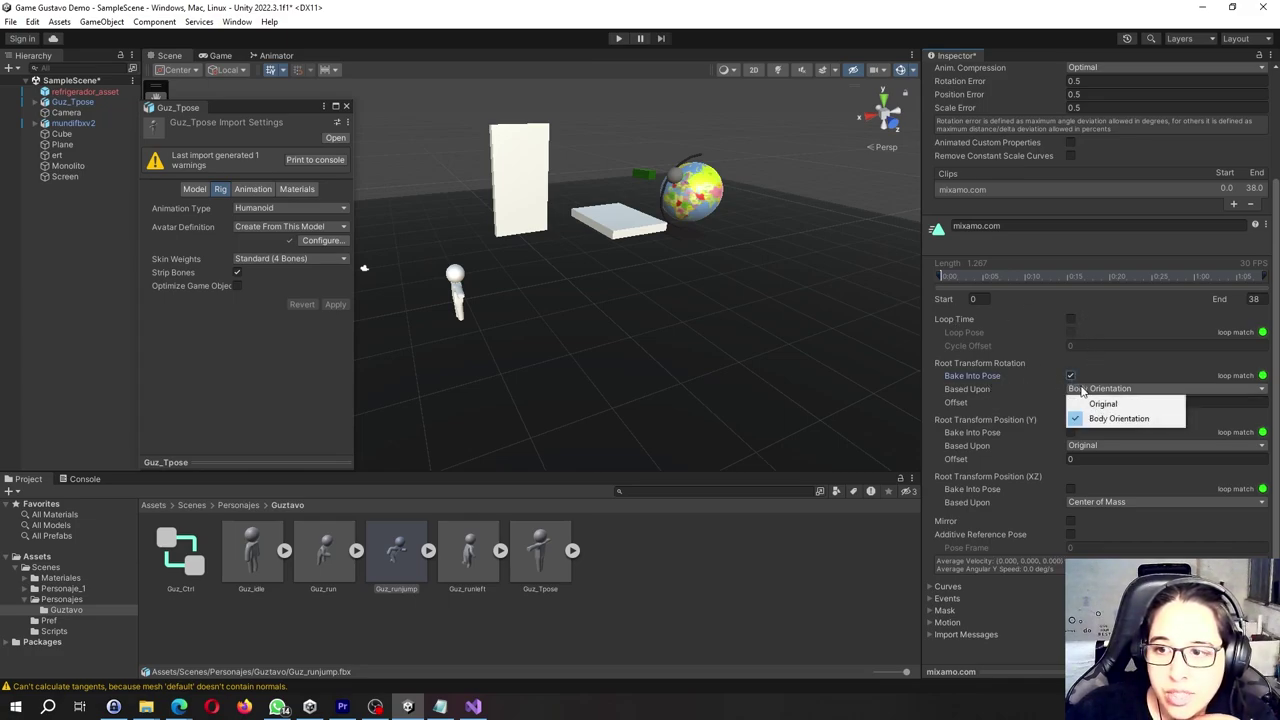
{"action": "left_click", "coordinate": [1110, 403]}
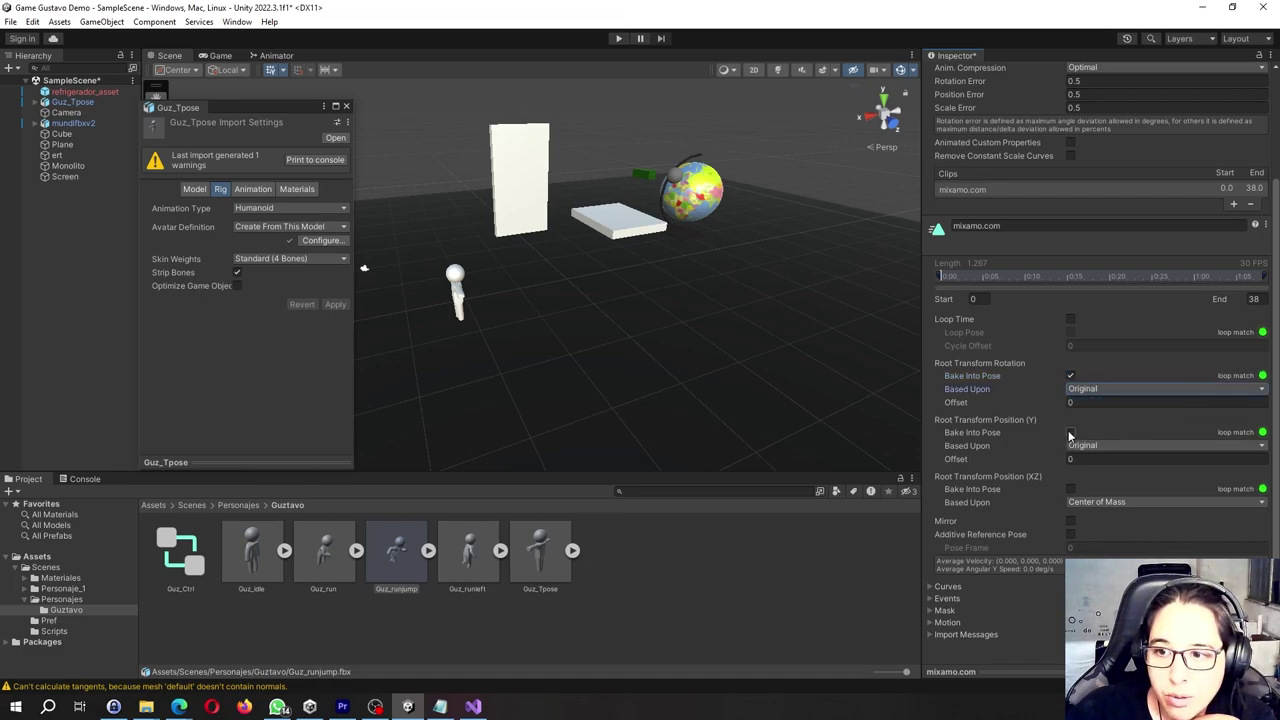
Bake Guz_runjump's vertical and horizontal root positions into pose, both based on Original
{"action": "left_click", "coordinate": [1071, 432]}
{"action": "left_click", "coordinate": [1086, 446]}
{"action": "left_click", "coordinate": [1128, 461]}
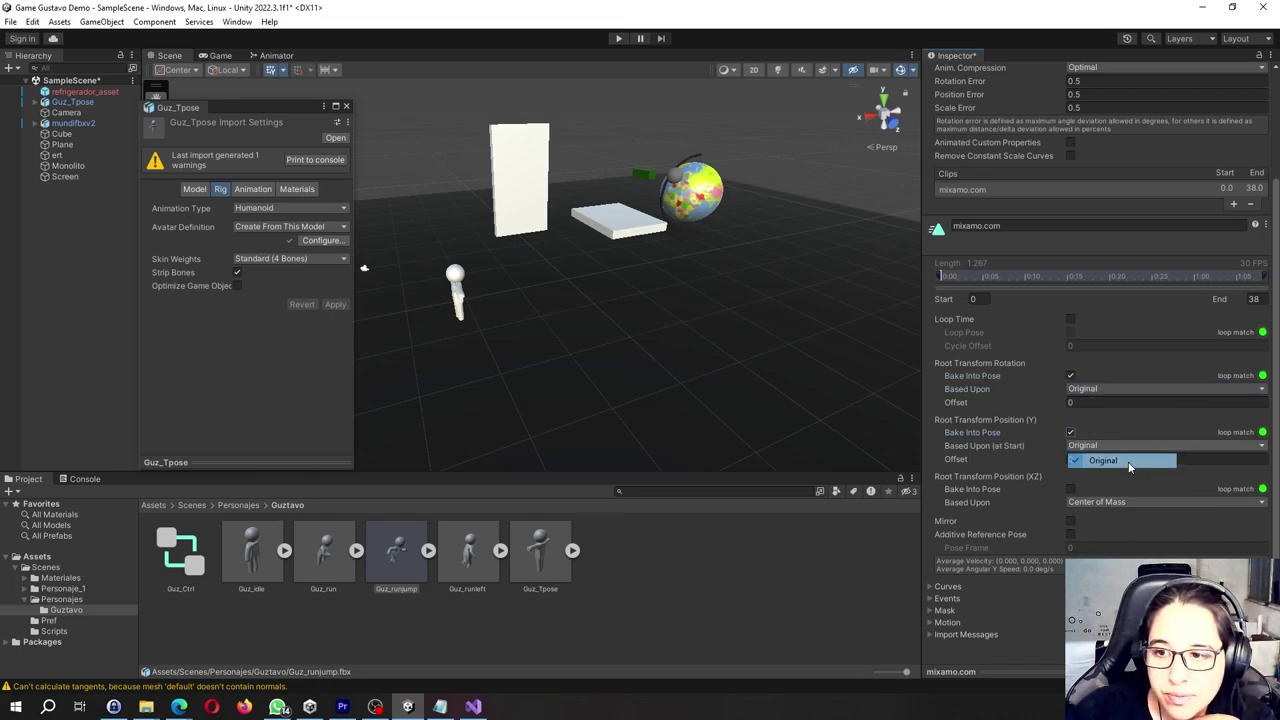
{"action": "left_click", "coordinate": [1071, 491]}
{"action": "left_click", "coordinate": [1100, 502]}
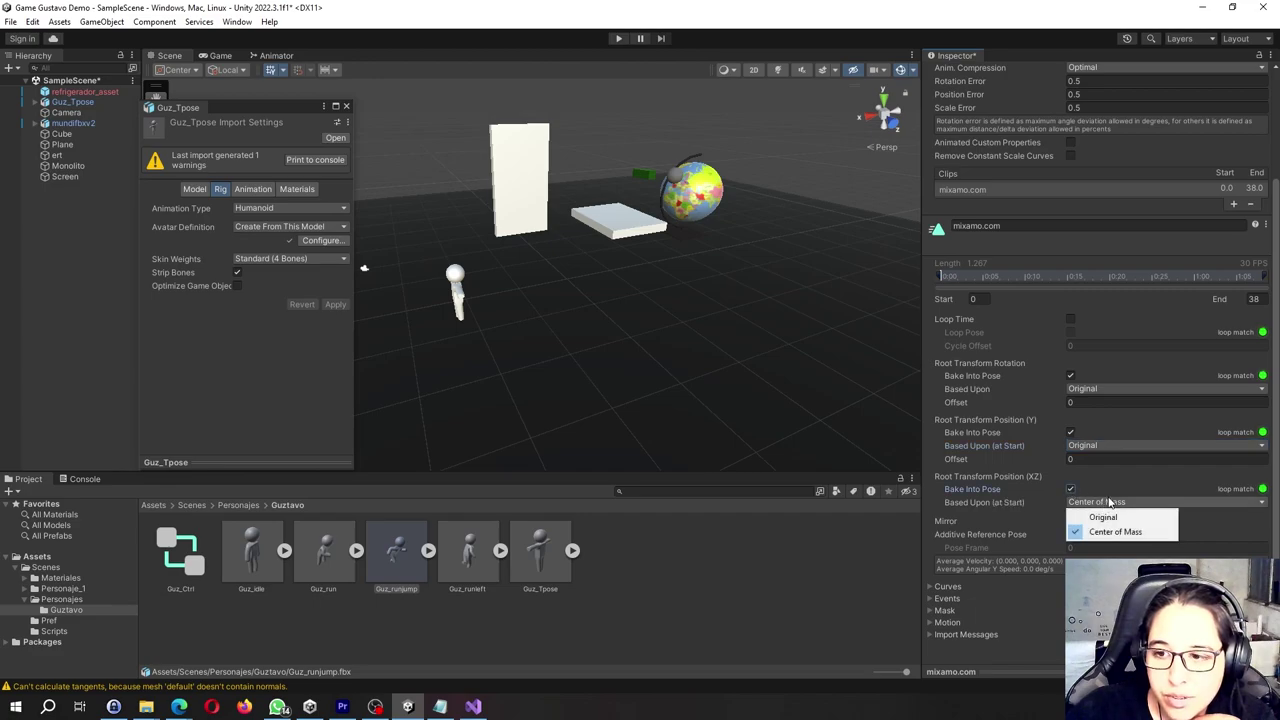
{"action": "left_click", "coordinate": [1092, 517]}
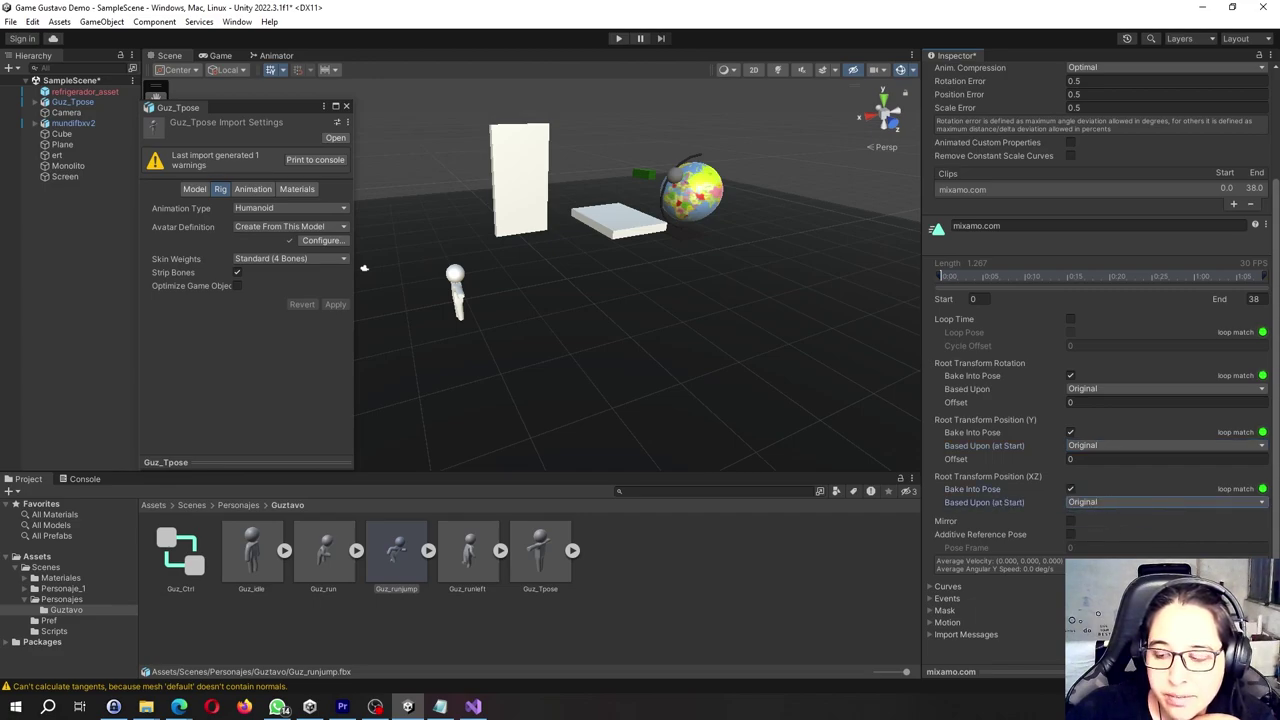
{"action": "left_click", "coordinate": [254, 565]}
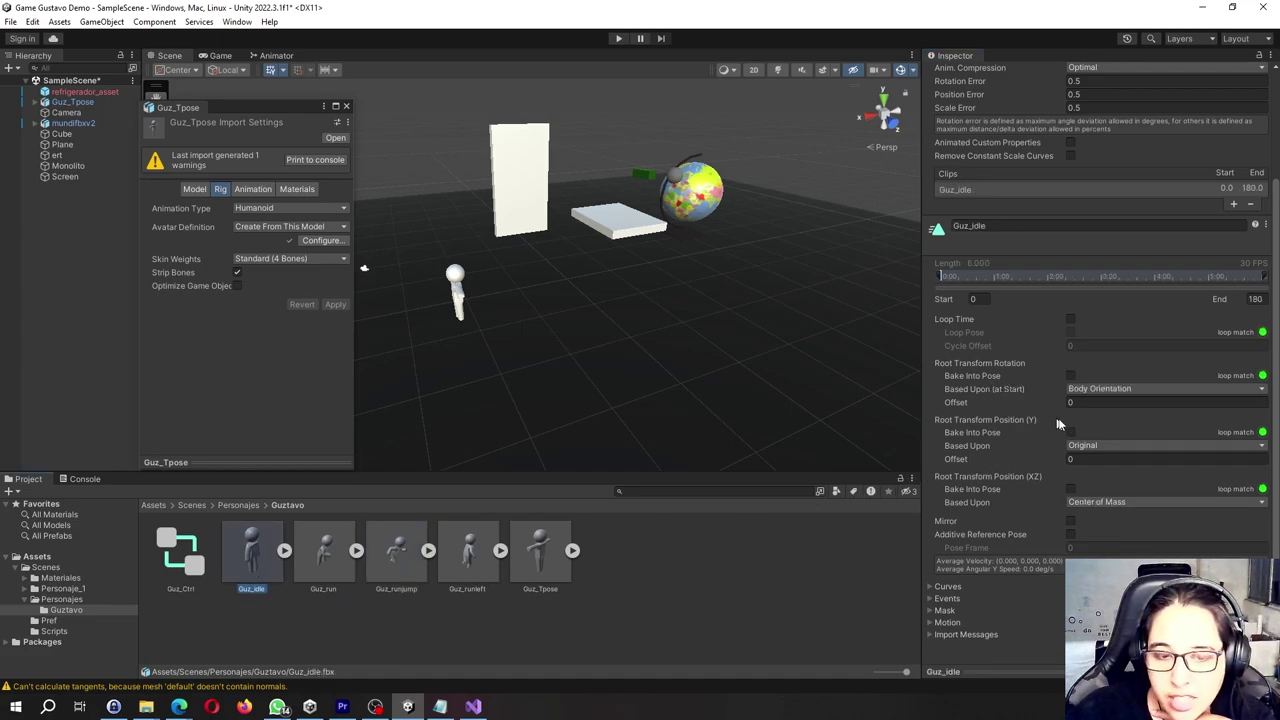
Check Bake Into Pose for Guz_idle's root rotation, Y and XZ position, each based on Original
{"action": "left_click", "coordinate": [1071, 376]}
{"action": "left_click", "coordinate": [1080, 389]}
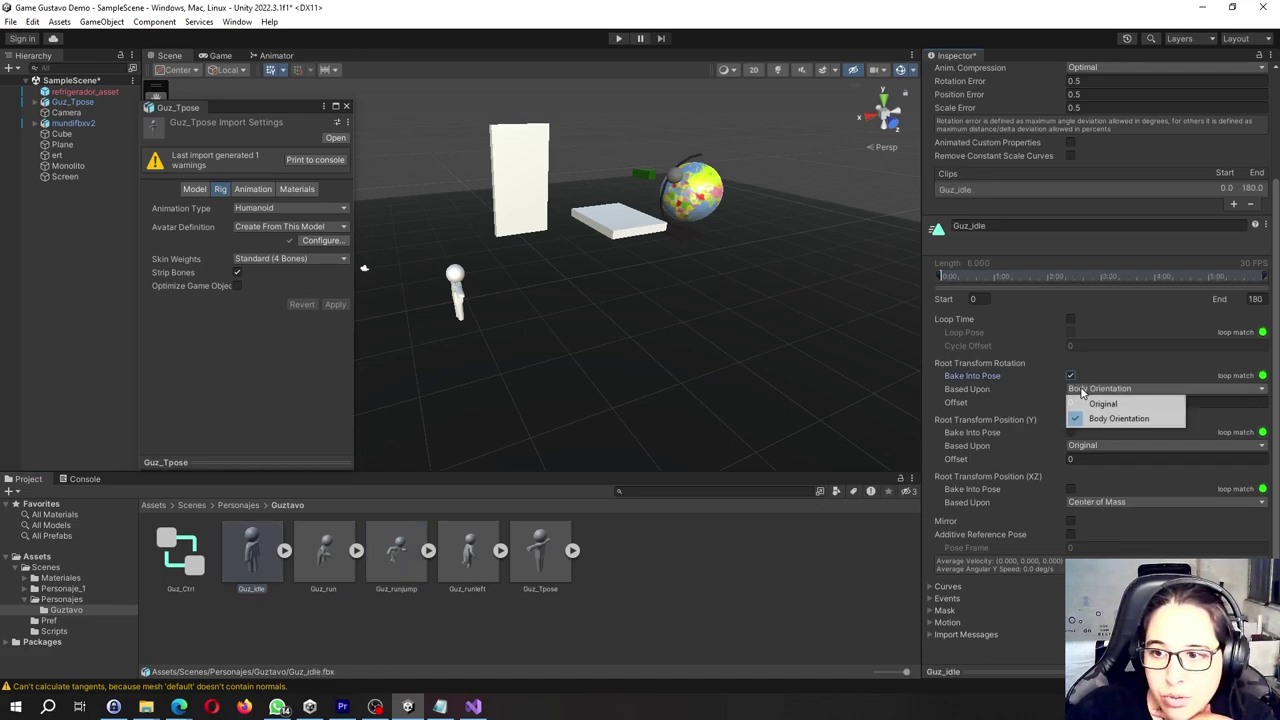
{"action": "left_click", "coordinate": [1090, 404]}
{"action": "left_click", "coordinate": [1071, 433]}
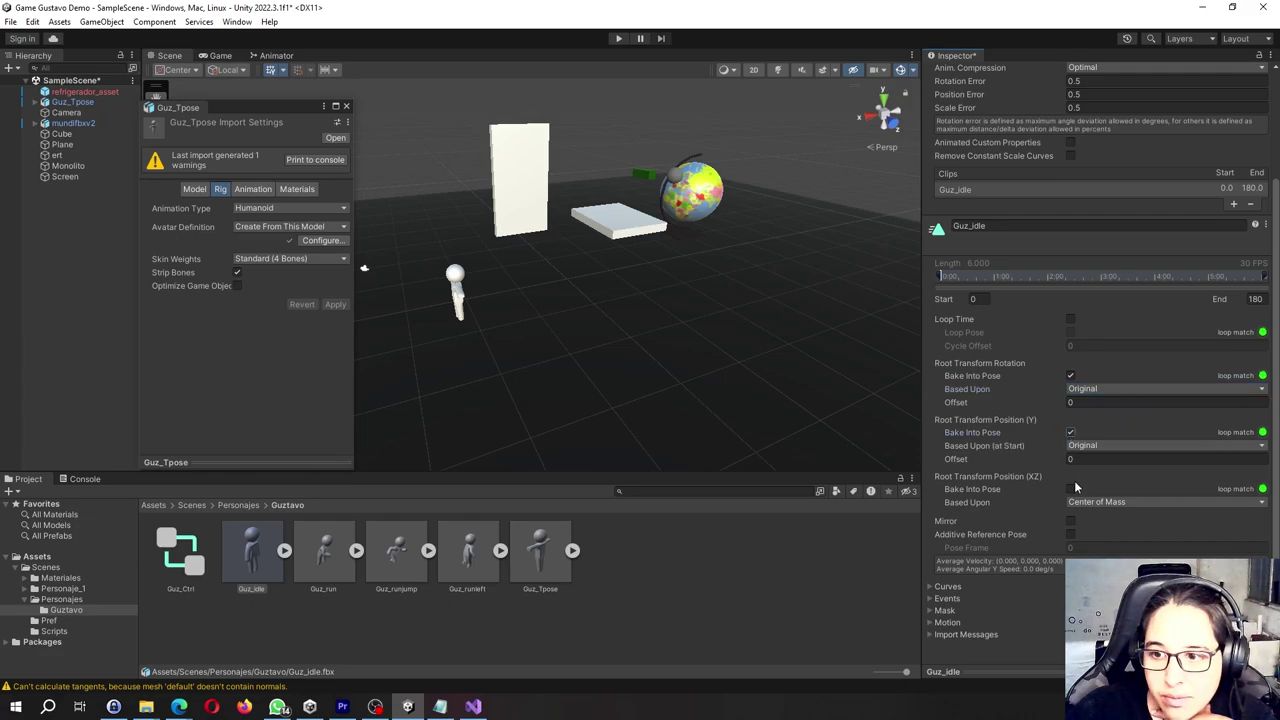
{"action": "left_click", "coordinate": [1071, 489]}
{"action": "left_click", "coordinate": [1080, 502]}
{"action": "left_click", "coordinate": [1082, 515]}
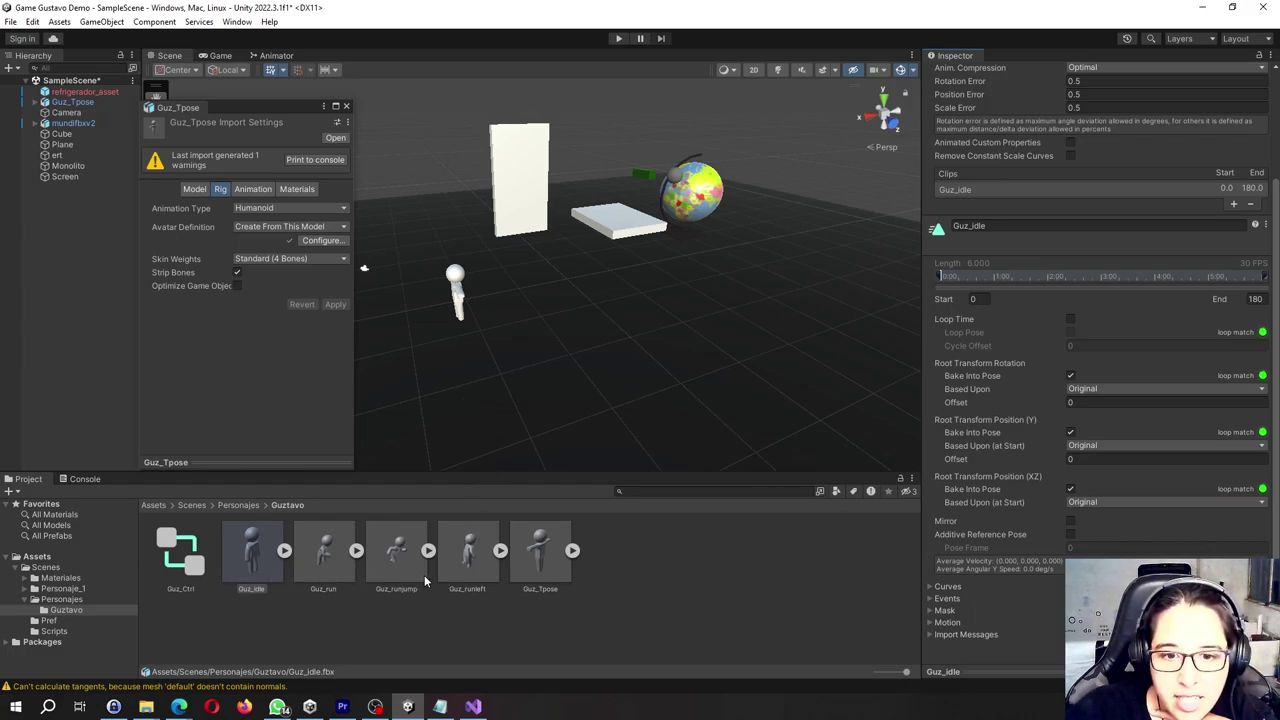
Rename the Guz_runjump model's mixamo.com animation clip to Guz_runjump
{"action": "left_click", "coordinate": [398, 566]}
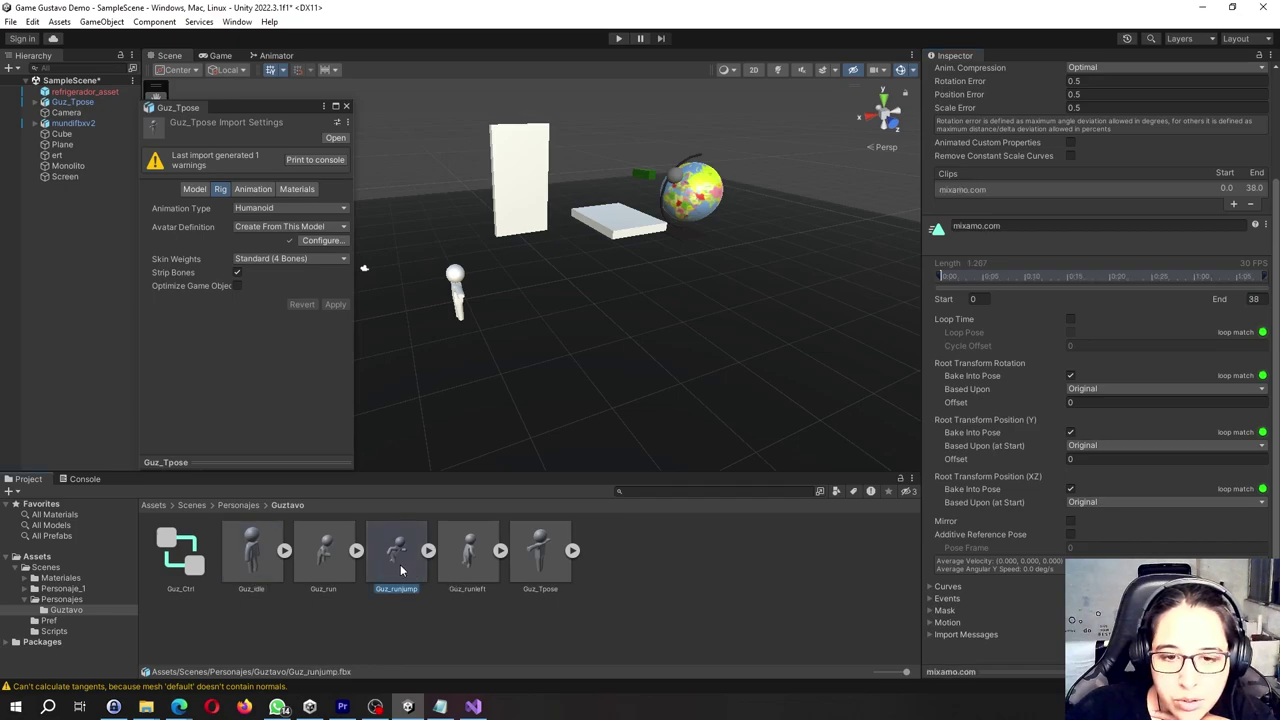
{"action": "left_click", "coordinate": [1028, 225]}
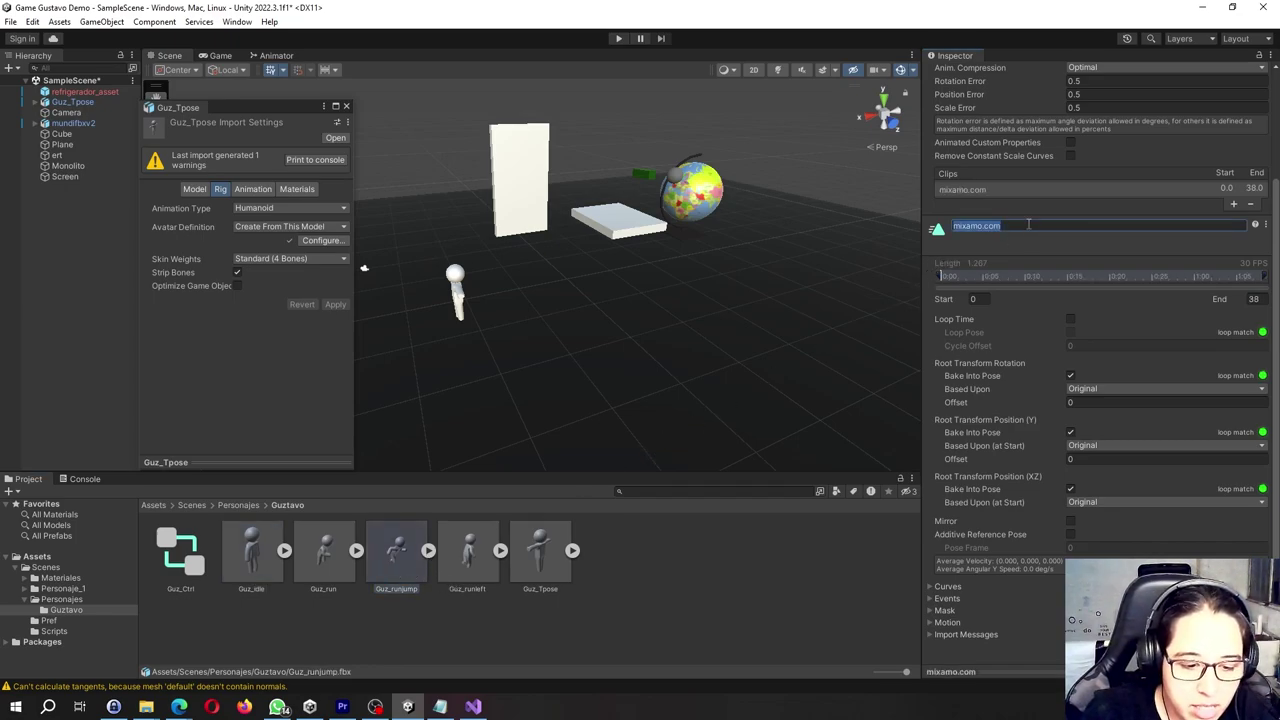
{"action": "type", "text": "Guz_"}
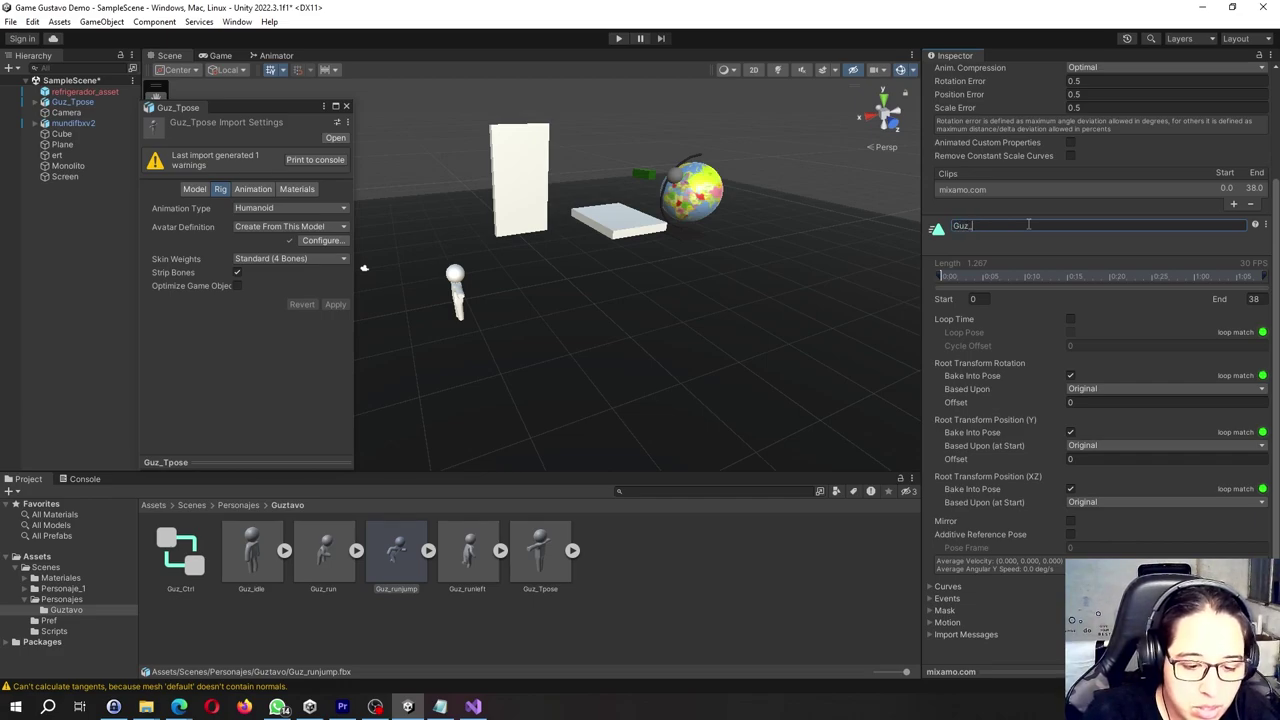
{"action": "type", "text": "jumpr"}
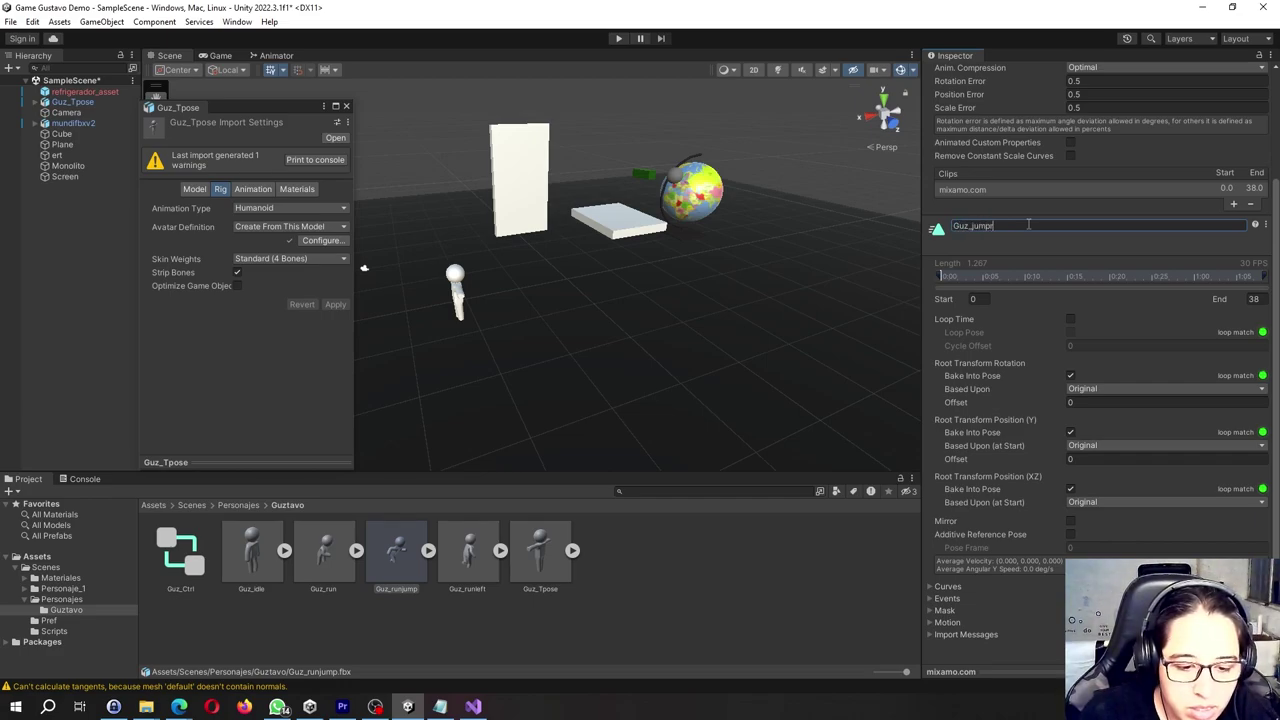
{"action": "type", "text": "u"}
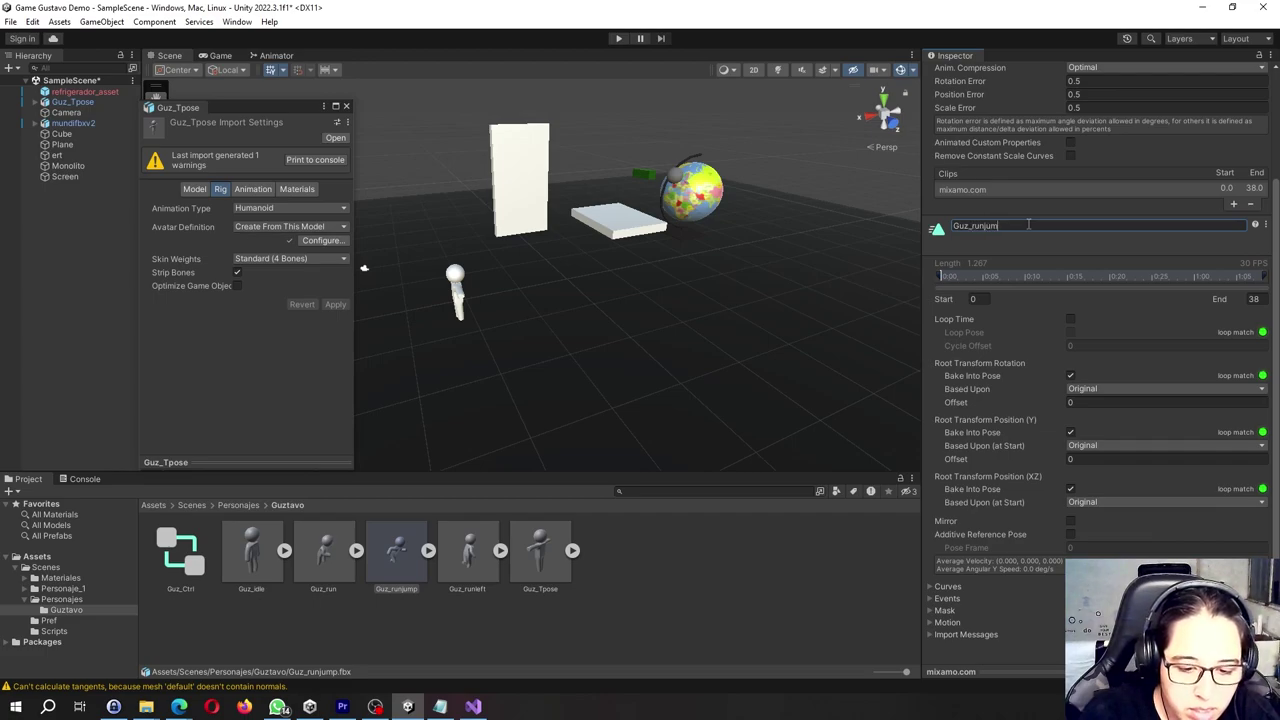
{"action": "type", "text": "p"}
{"action": "key", "text": "Return"}
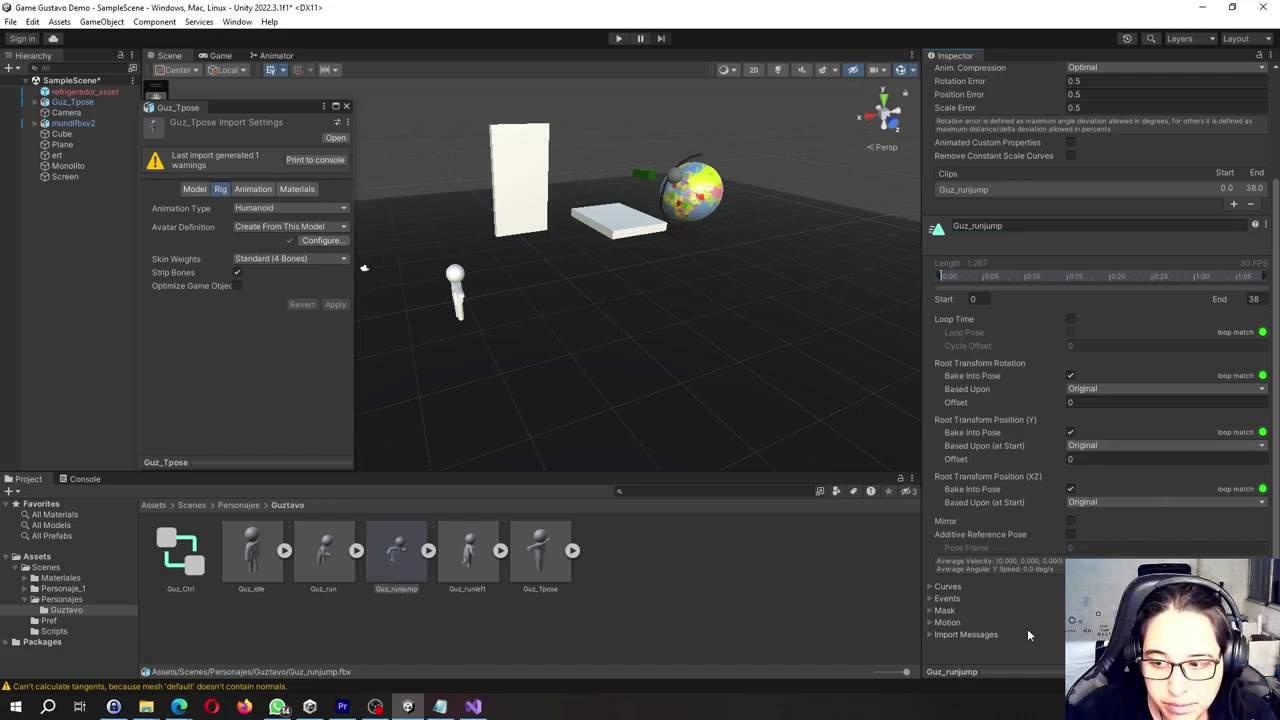
Review the Guz_idle and other clips' settings, then recheck the Guz_runjump clip name
{"action": "left_click", "coordinate": [247, 570]}
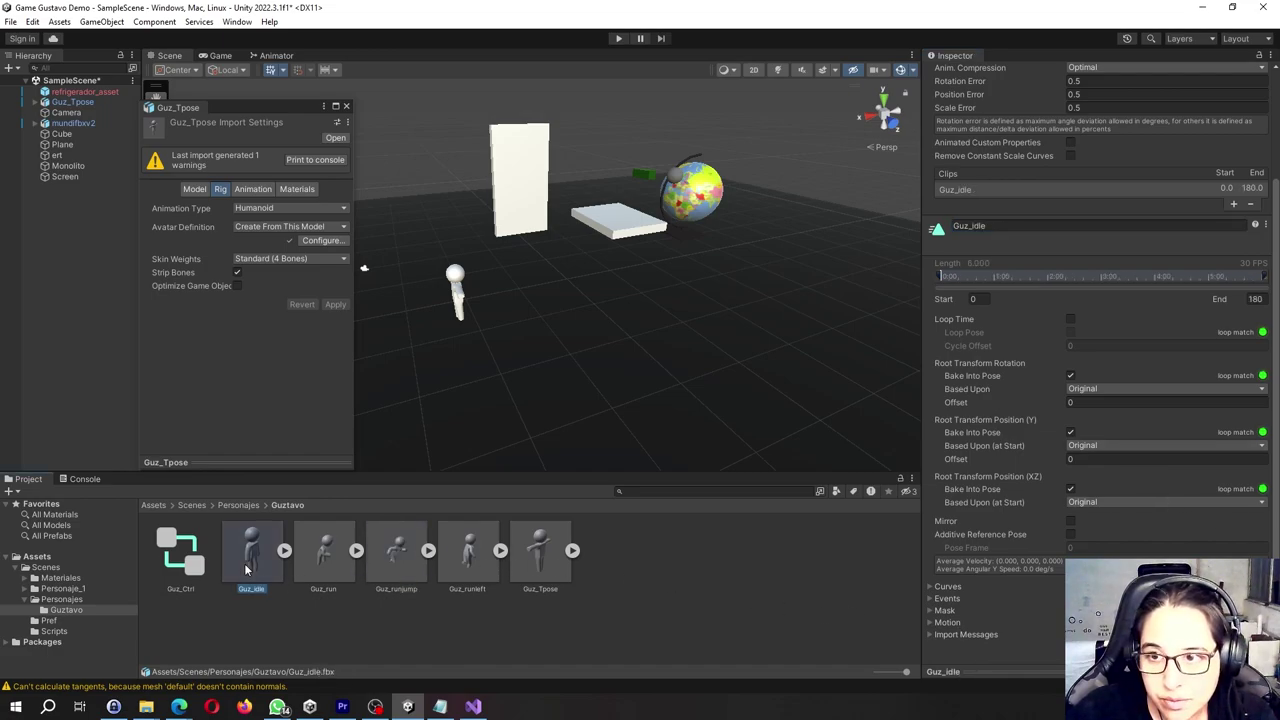
{"action": "left_click", "coordinate": [330, 572]}
{"action": "left_click", "coordinate": [393, 574]}
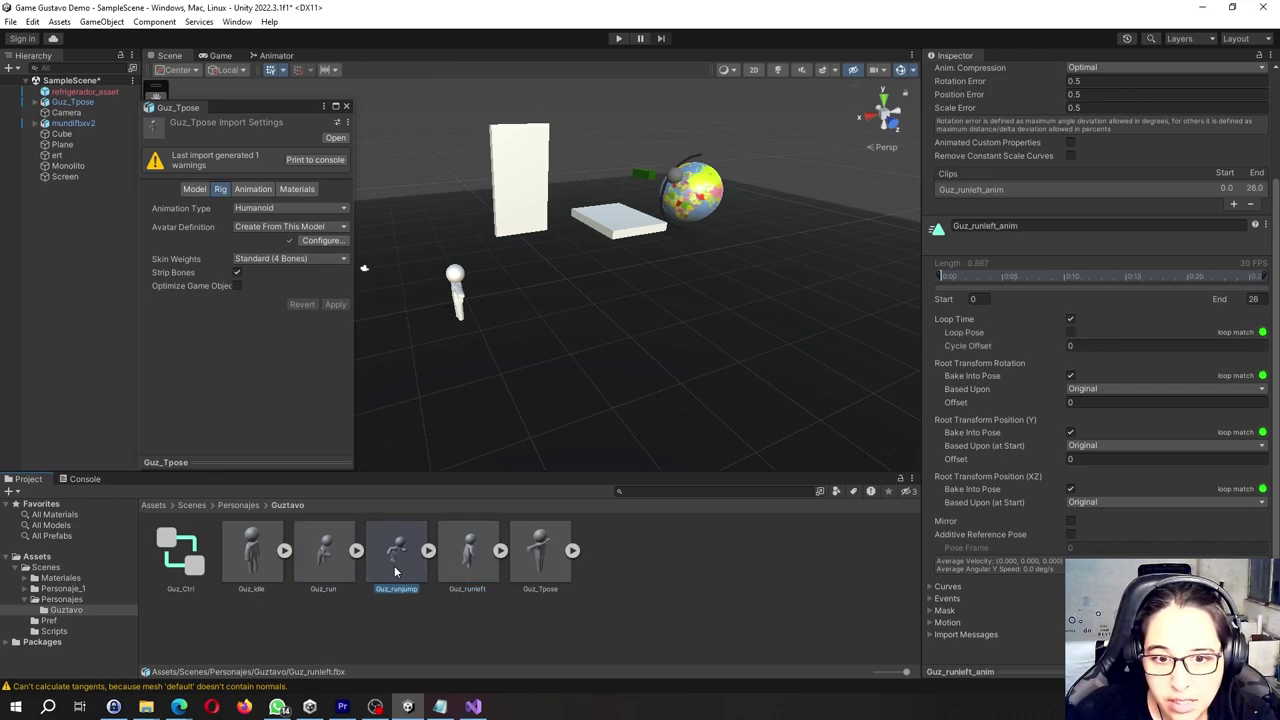
{"action": "left_click", "coordinate": [1019, 225]}
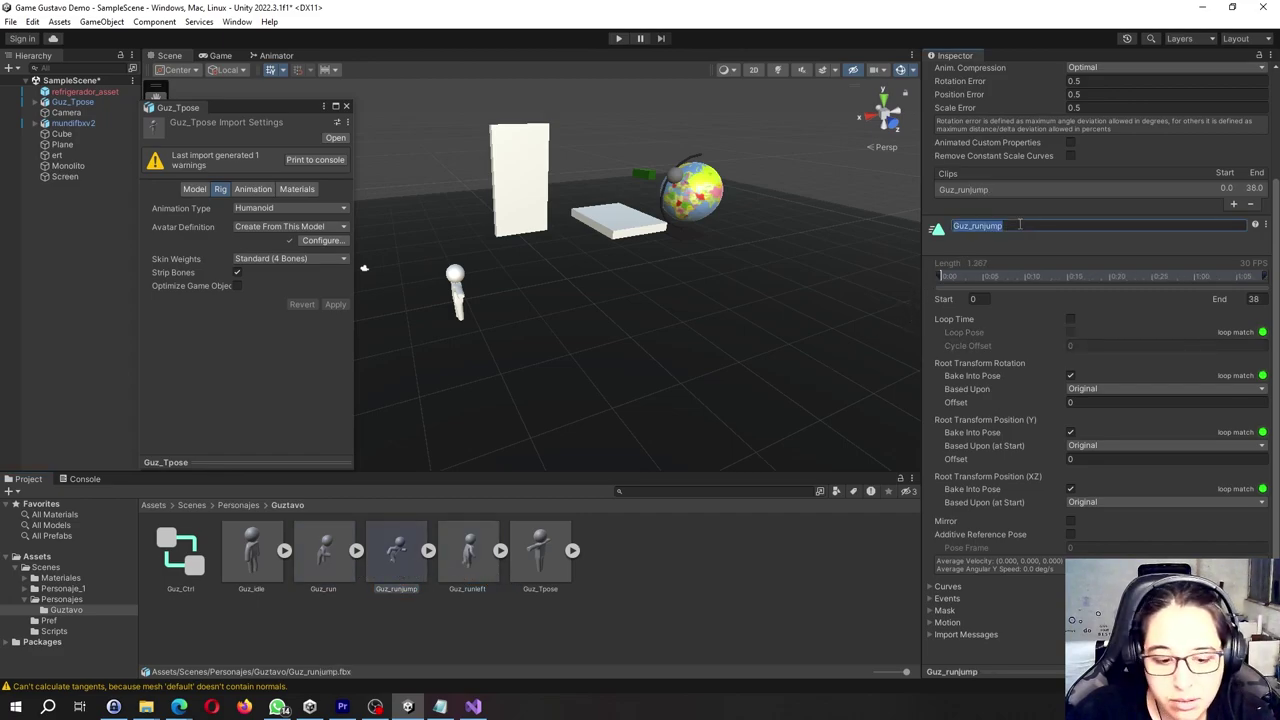
{"action": "left_click", "coordinate": [555, 323]}
Select the Guz_Tpose character and show its Animator graph with the Blend Tree
{"action": "left_click", "coordinate": [452, 306]}
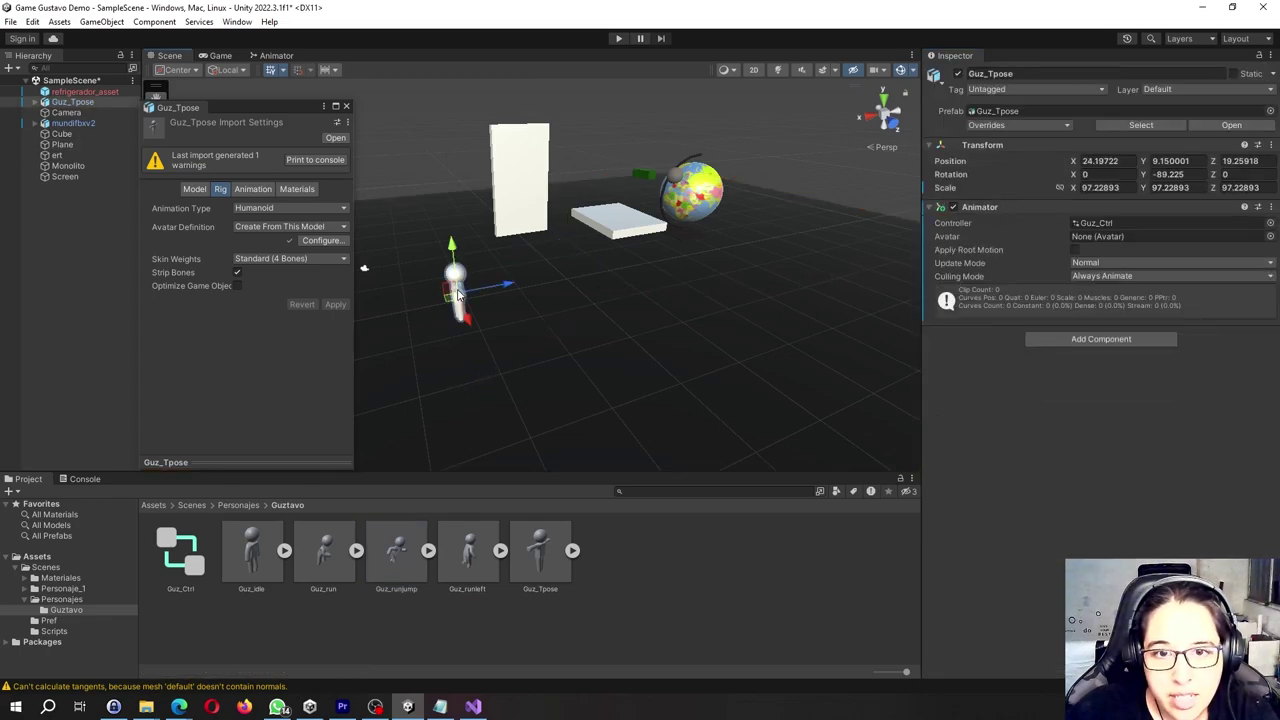
{"action": "mouse_move", "coordinate": [460, 365]}
{"action": "left_mouse_down", "text": "alt"}
{"action": "mouse_move", "coordinate": [590, 294]}
{"action": "mouse_move", "coordinate": [532, 292]}
{"action": "left_mouse_up", "text": "alt"}
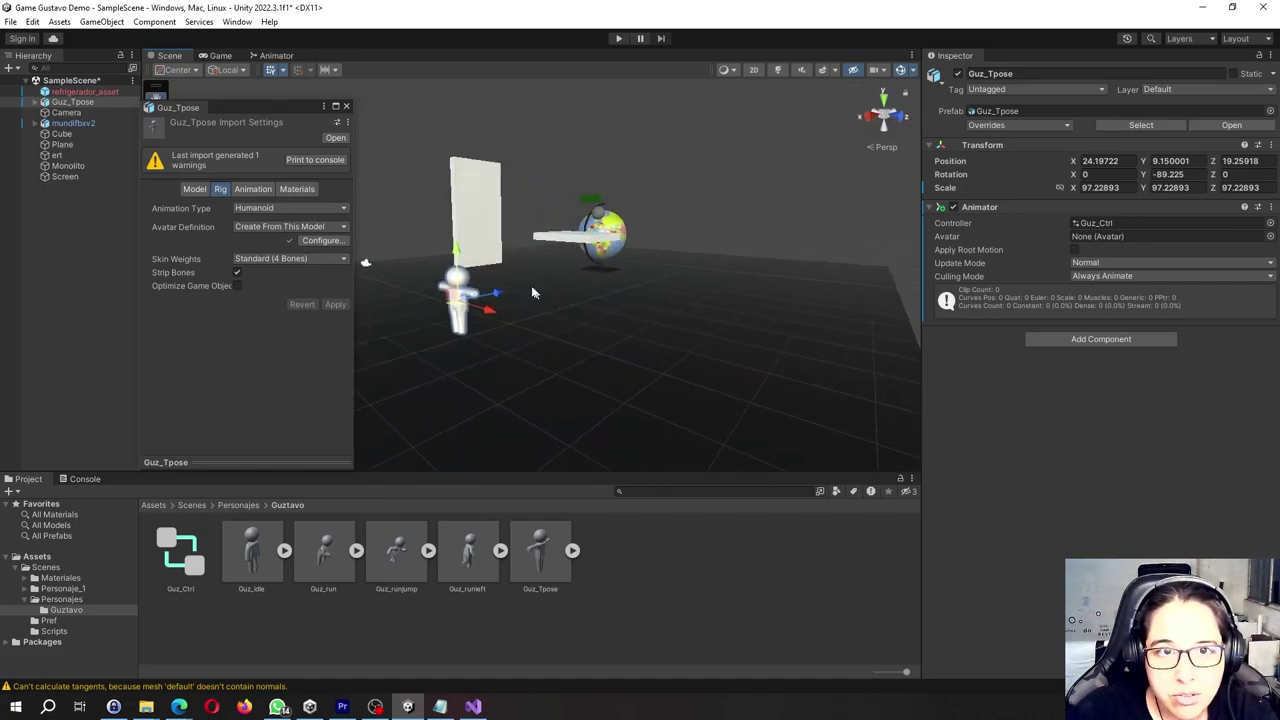
{"action": "left_click", "coordinate": [280, 55]}
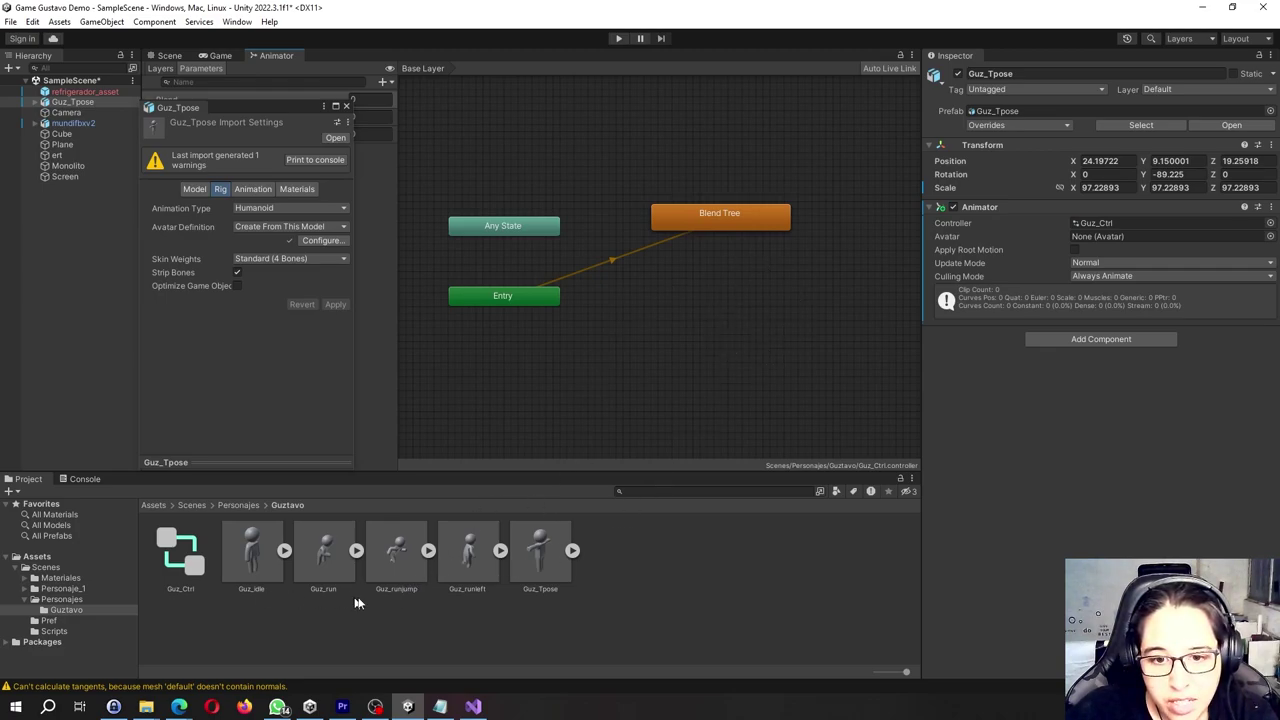
Drag the Guz_runjump clip into the Animator and place its new state below the Blend Tree
{"action": "left_click", "coordinate": [428, 550]}
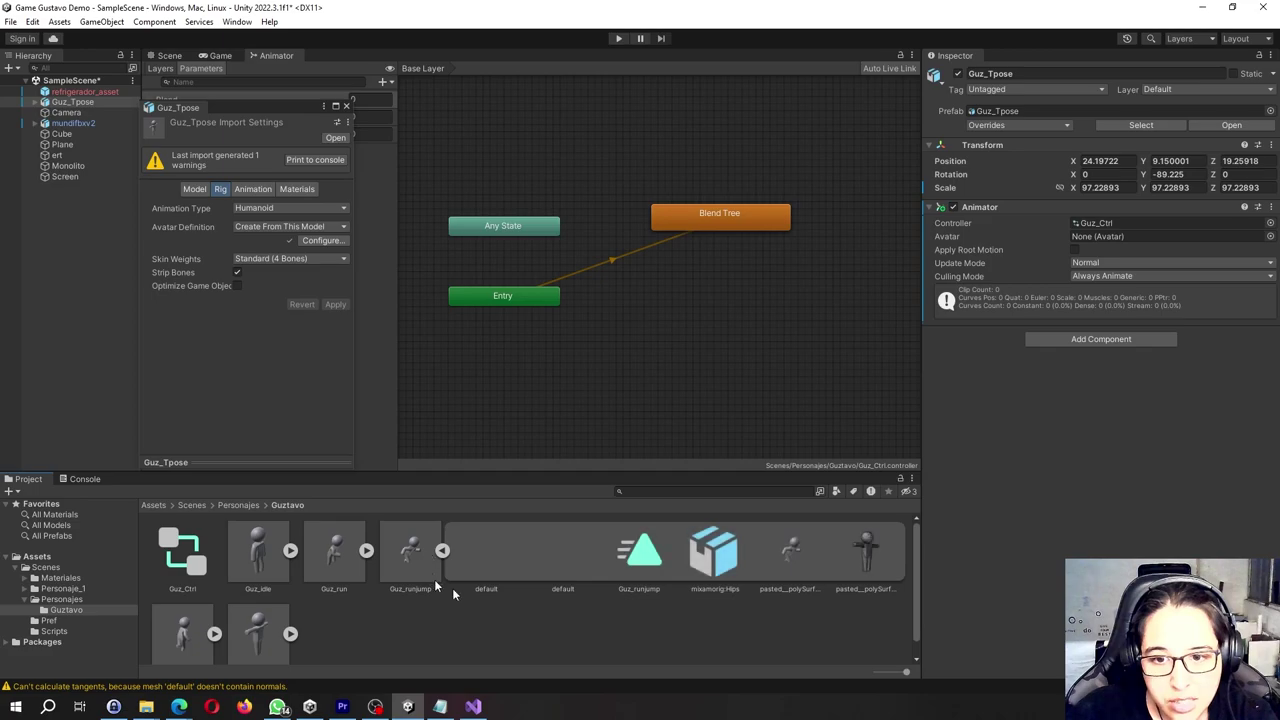
{"action": "mouse_move", "coordinate": [643, 598]}
{"action": "left_mouse_down"}
{"action": "mouse_move", "coordinate": [844, 298]}
{"action": "mouse_move", "coordinate": [833, 300]}
{"action": "left_mouse_up"}
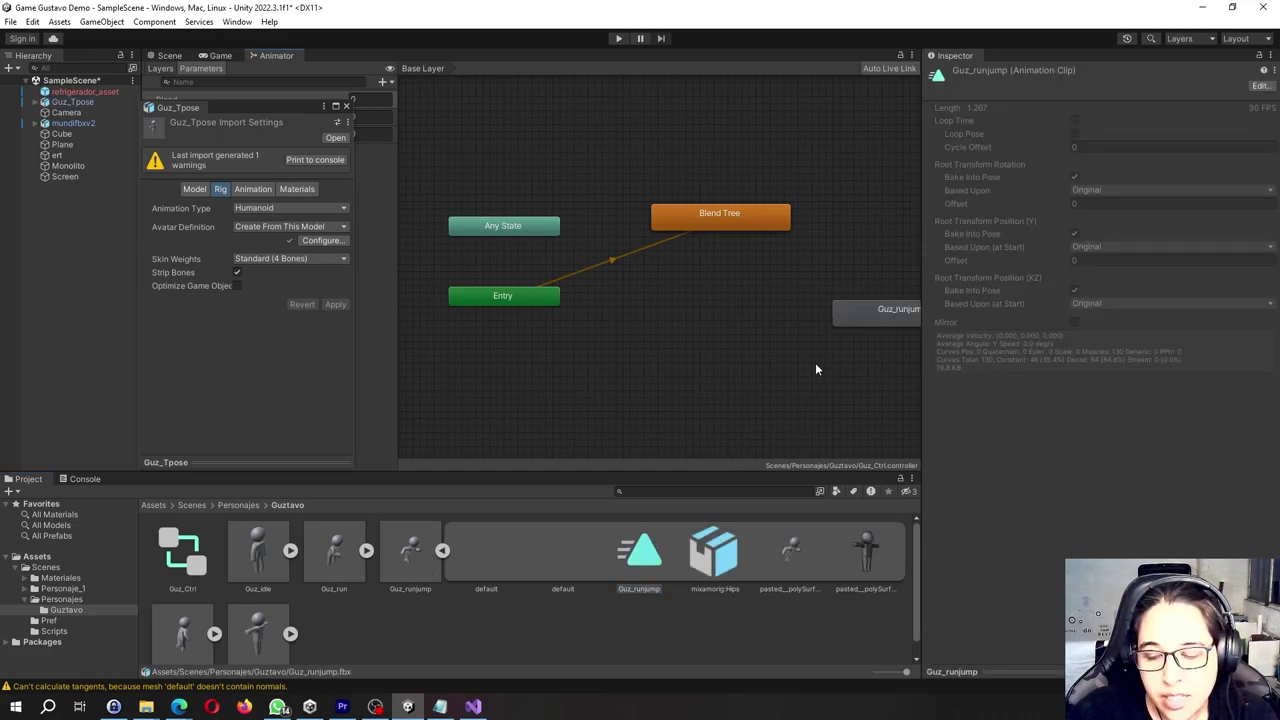
{"action": "mouse_move", "coordinate": [815, 369]}
{"action": "middle_mouse_down"}
{"action": "mouse_move", "coordinate": [731, 351]}
{"action": "mouse_move", "coordinate": [643, 357]}
{"action": "middle_mouse_up"}
{"action": "left_click_drag", "start_coordinate": [720, 305], "coordinate": [641, 293]}
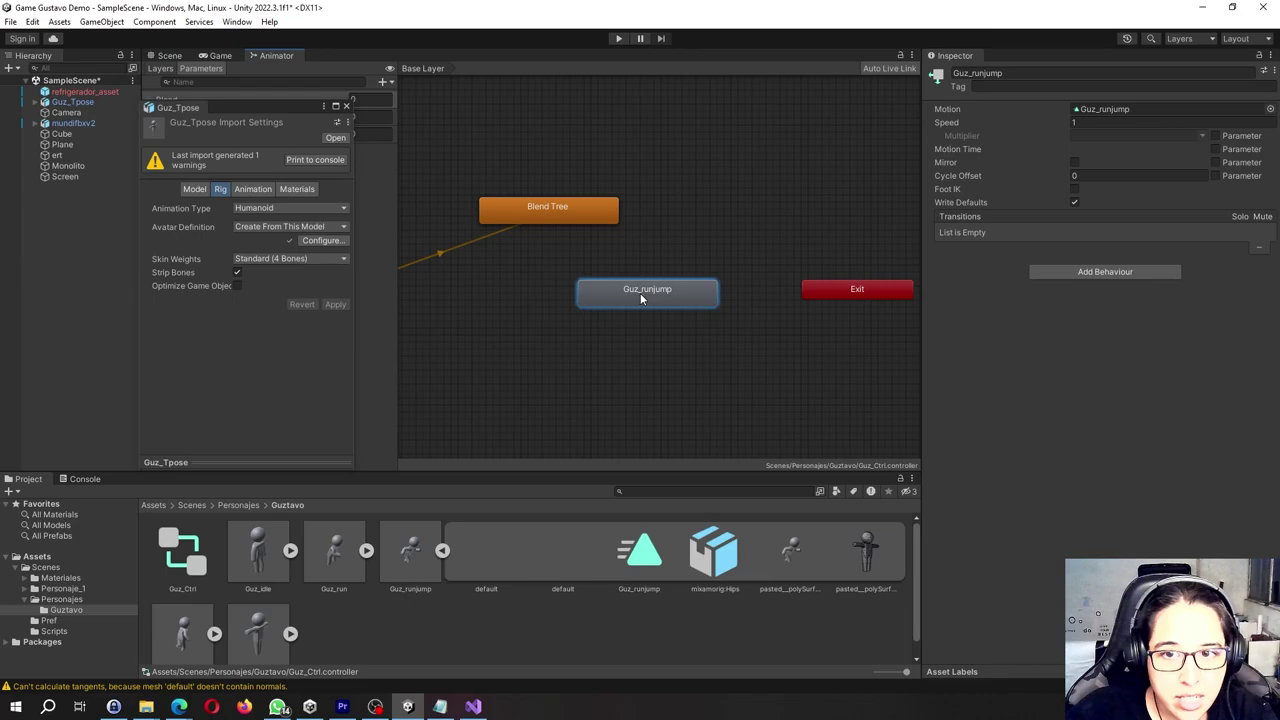
{"action": "left_click", "coordinate": [566, 218]}
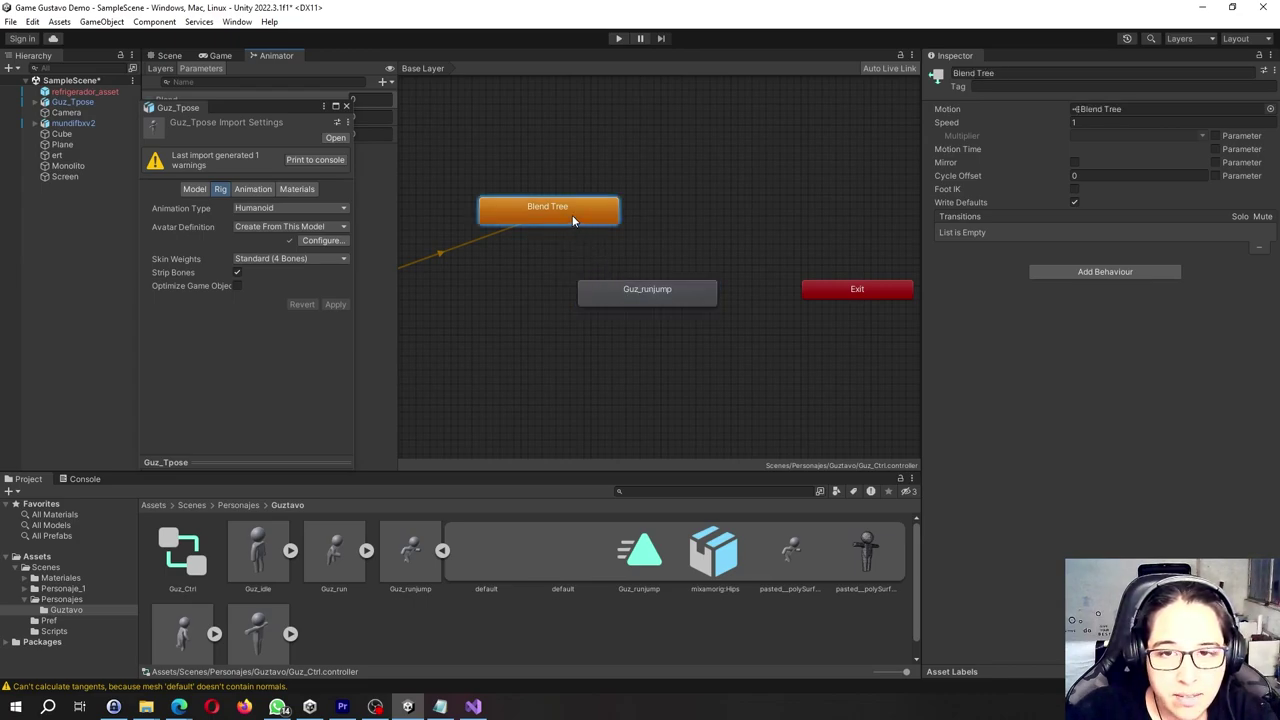
Make transitions from Blend Tree to Guz_runjump and from Guz_runjump back to Blend Tree
{"action": "right_click", "coordinate": [572, 215]}
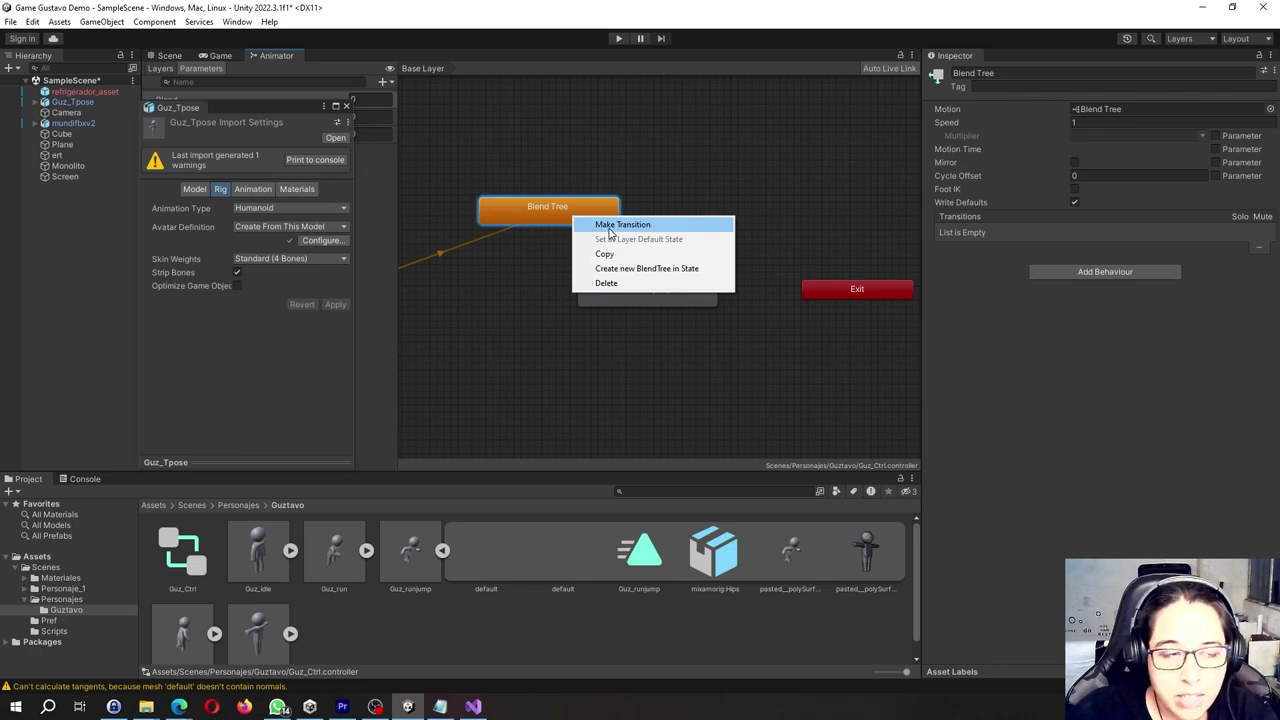
{"action": "left_click", "coordinate": [610, 230]}
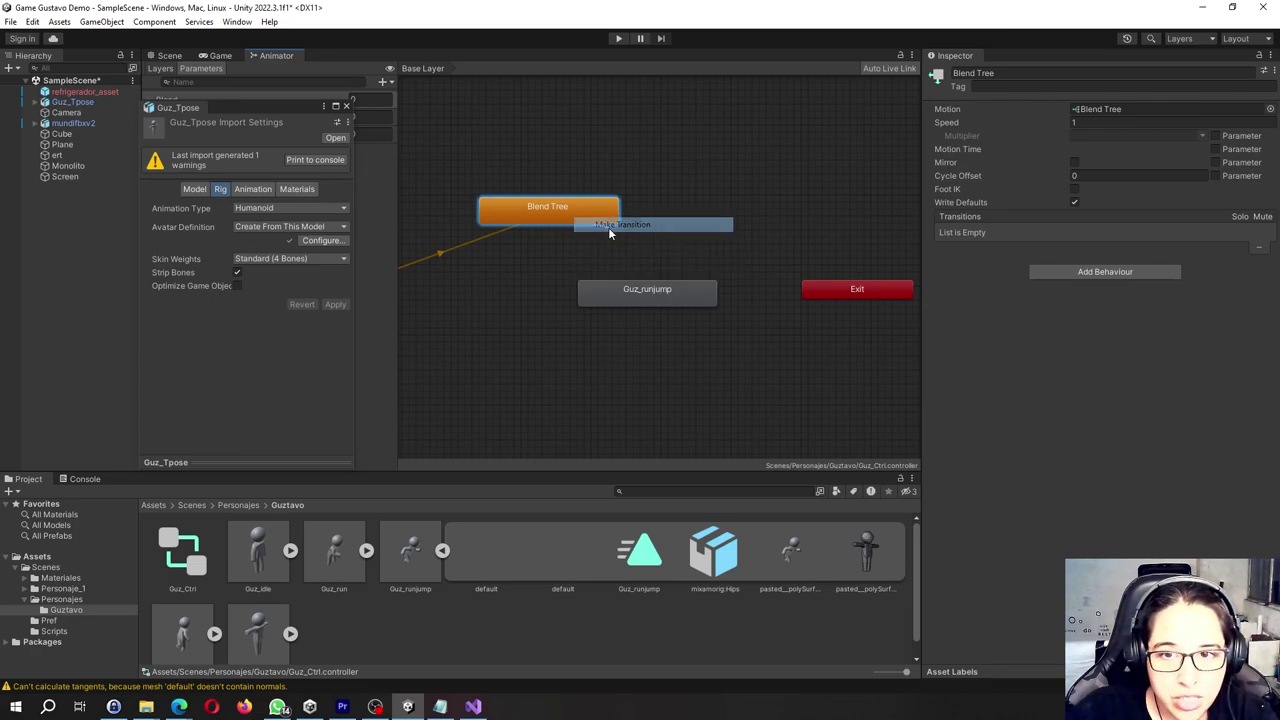
{"action": "left_click", "coordinate": [645, 293]}
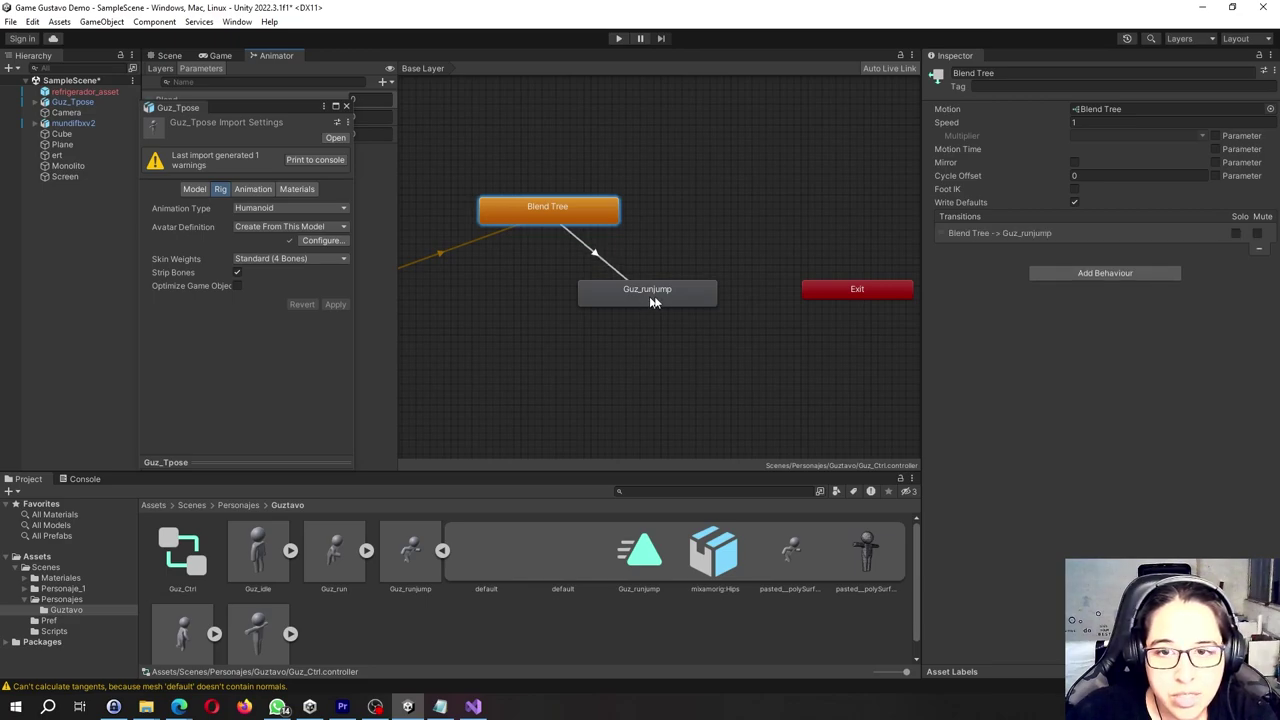
{"action": "left_click", "coordinate": [667, 300]}
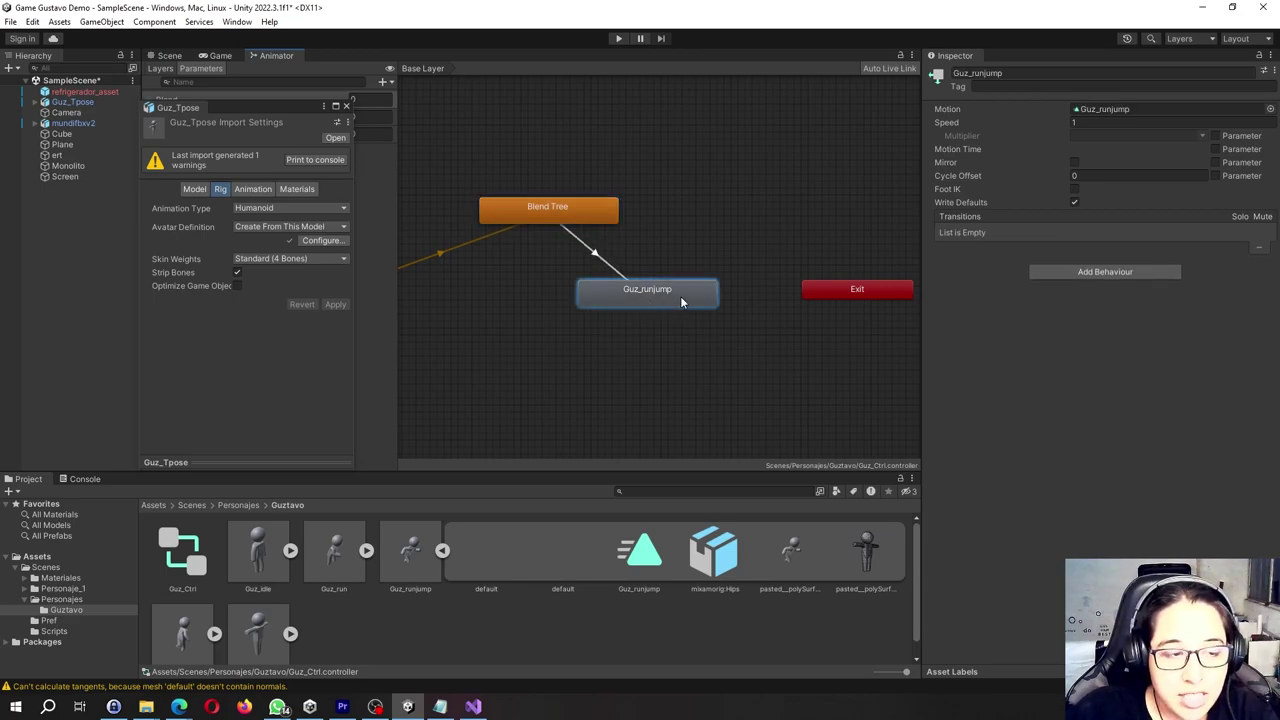
{"action": "right_click", "coordinate": [681, 301]}
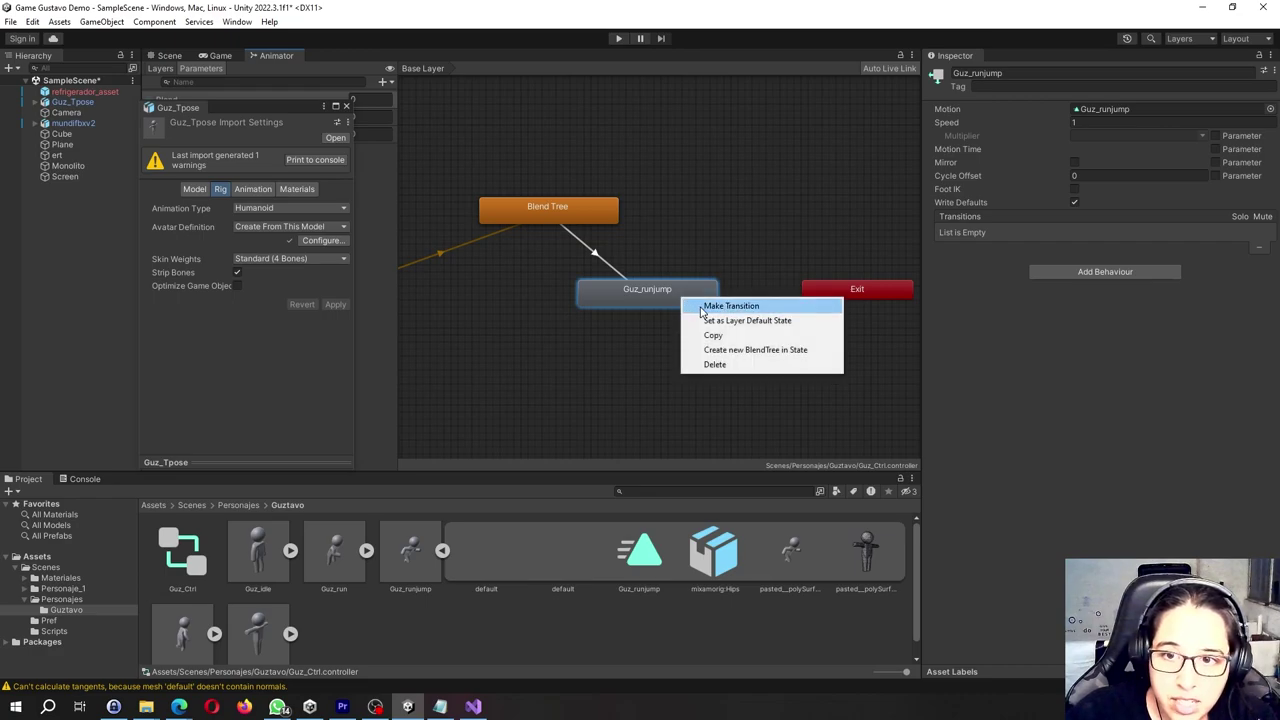
{"action": "left_click", "coordinate": [702, 306]}
{"action": "left_click", "coordinate": [589, 218]}
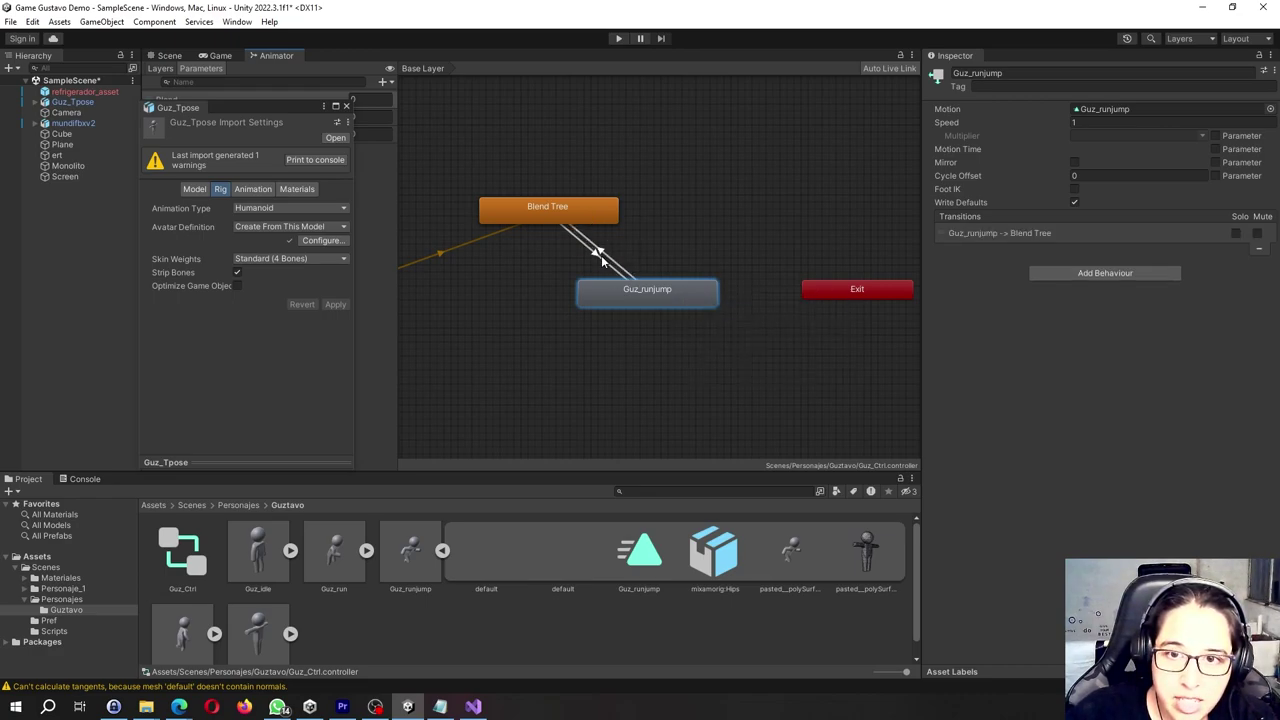
Turn off Has Exit Time on both transitions and check the Guz_runjump state's name
{"action": "left_click", "coordinate": [600, 260]}
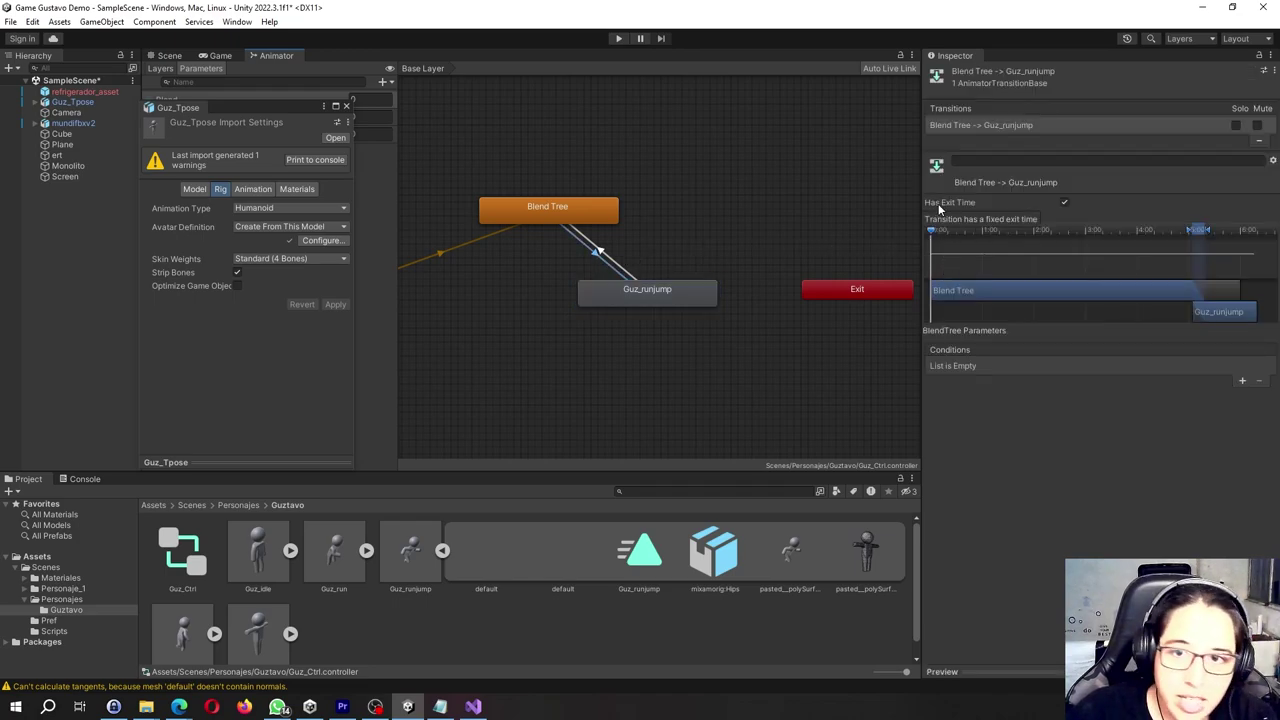
{"action": "left_click", "coordinate": [1064, 202]}
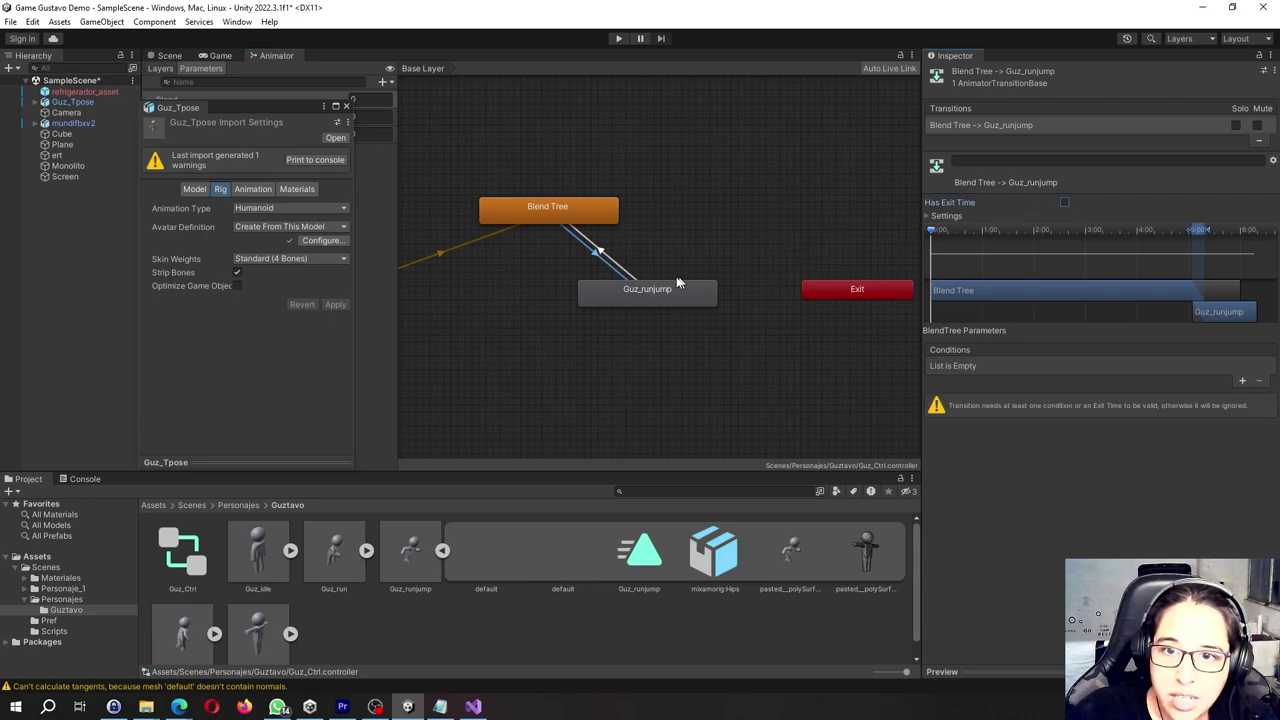
{"action": "left_click", "coordinate": [626, 271]}
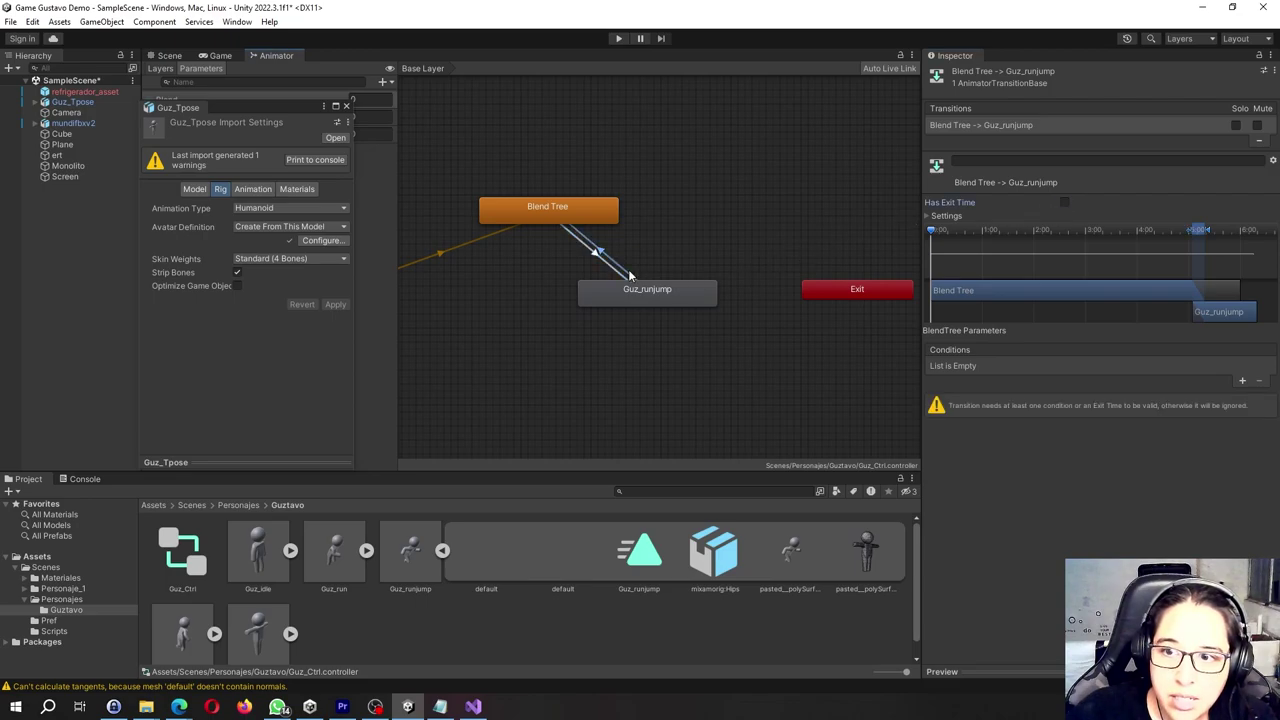
{"action": "left_click", "coordinate": [1066, 201]}
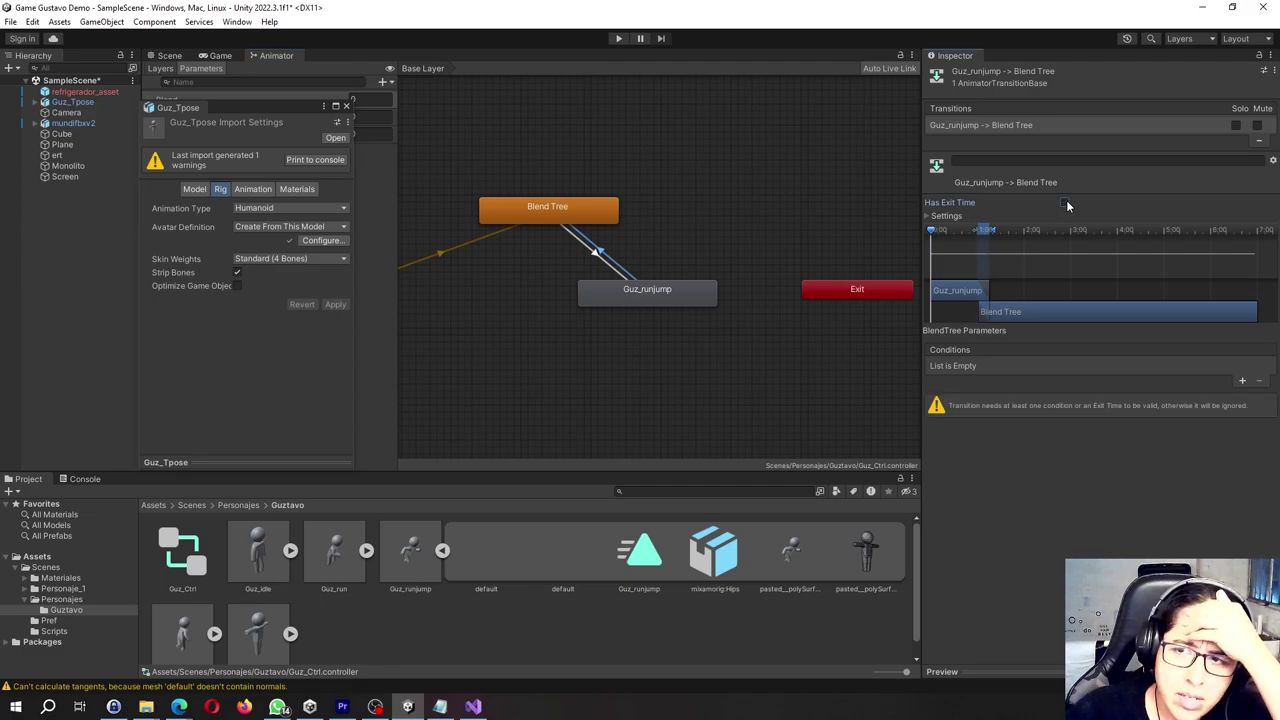
{"action": "left_click", "coordinate": [716, 349]}
{"action": "left_click", "coordinate": [633, 297]}
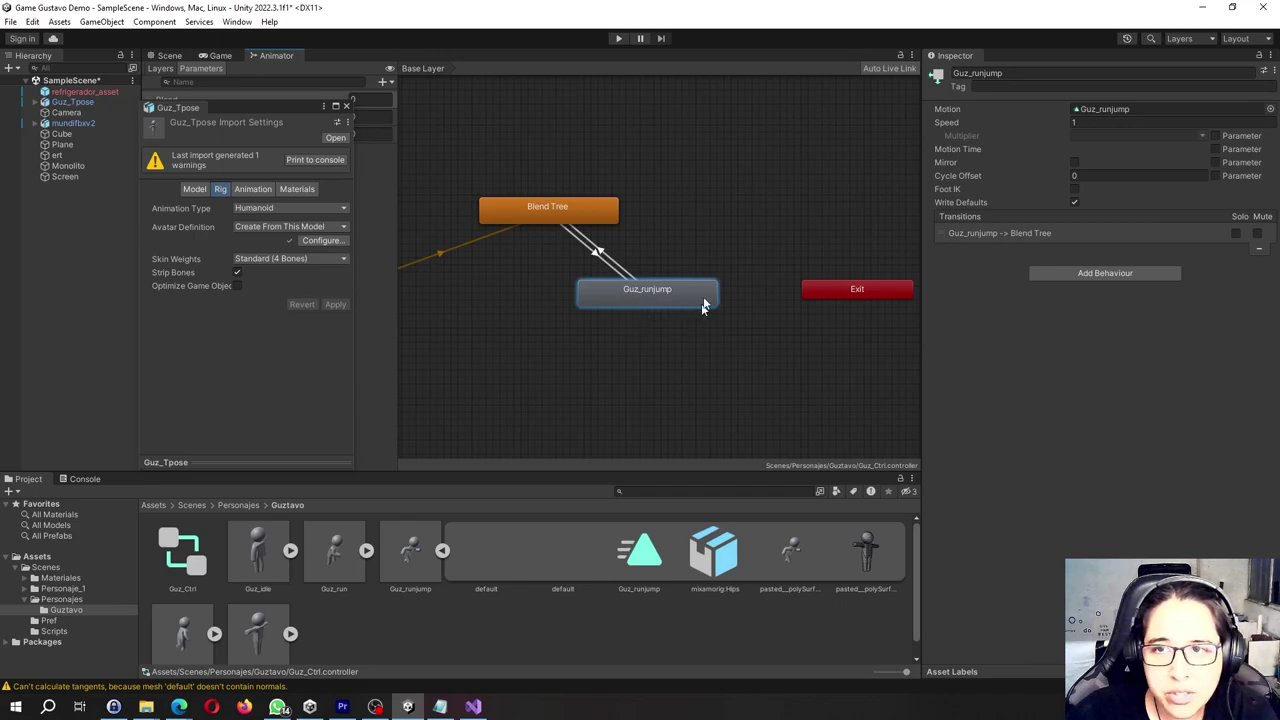
{"action": "left_click", "coordinate": [1015, 73]}
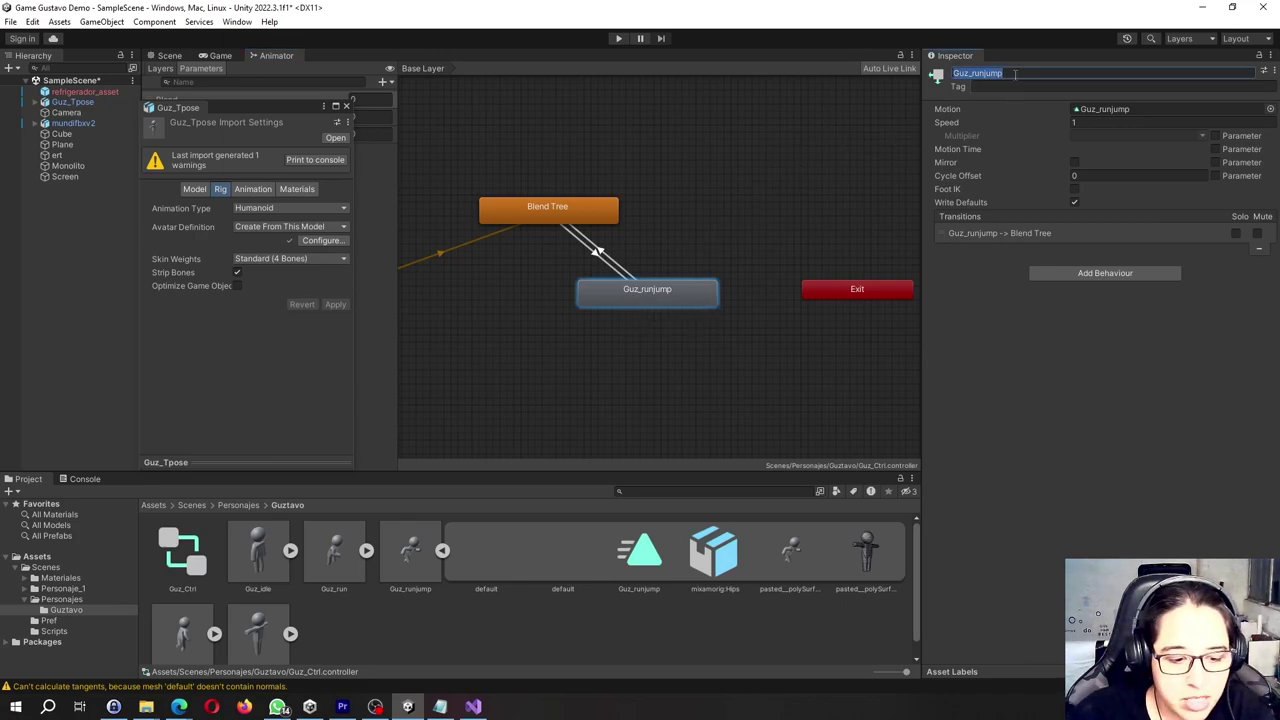
{"action": "left_click", "coordinate": [624, 380]}
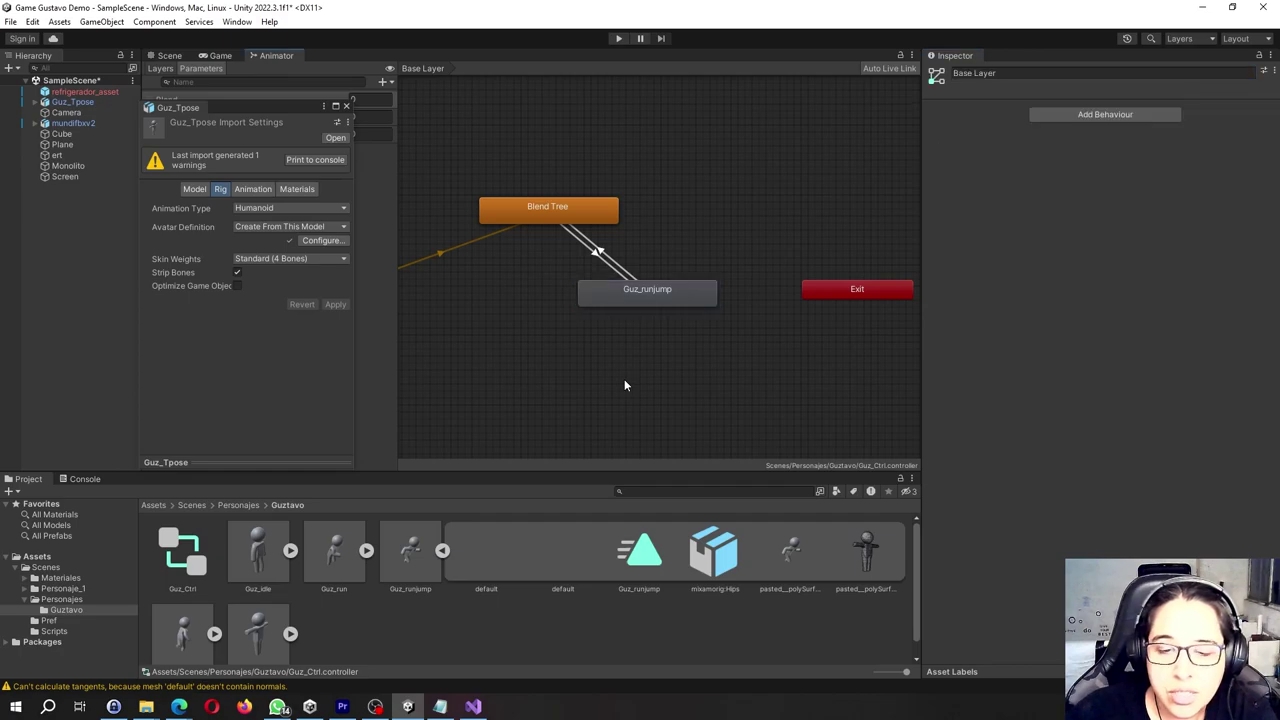
In the movement script, replace the Jumping animation name on line 57 with Guz_runjump
{"action": "left_click", "coordinate": [473, 706]}
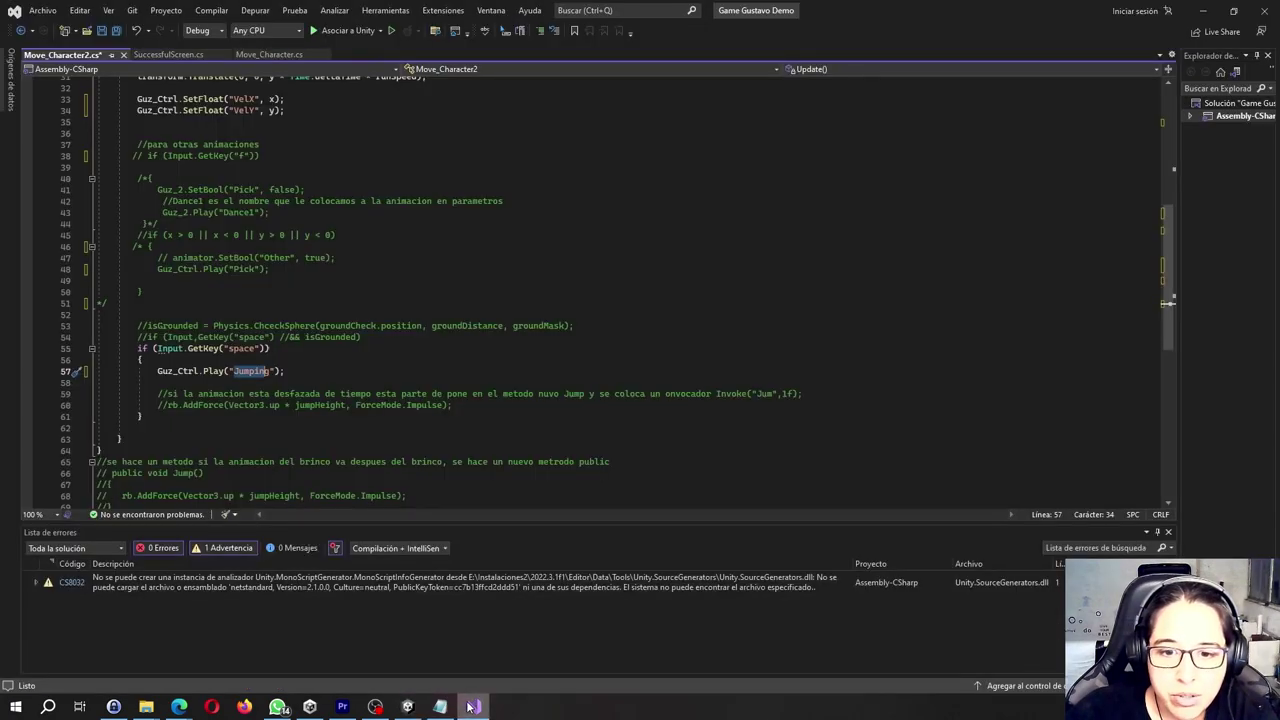
{"action": "left_click", "coordinate": [252, 371]}
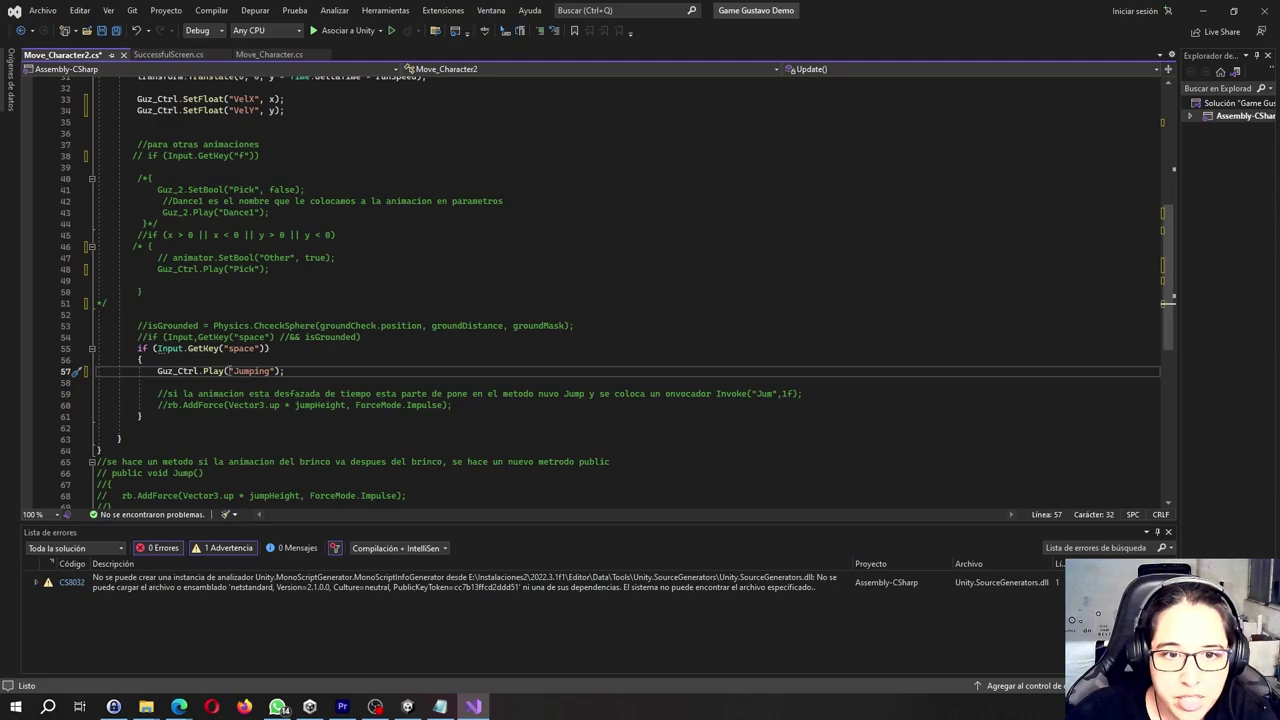
{"action": "double_click", "coordinate": [262, 371]}
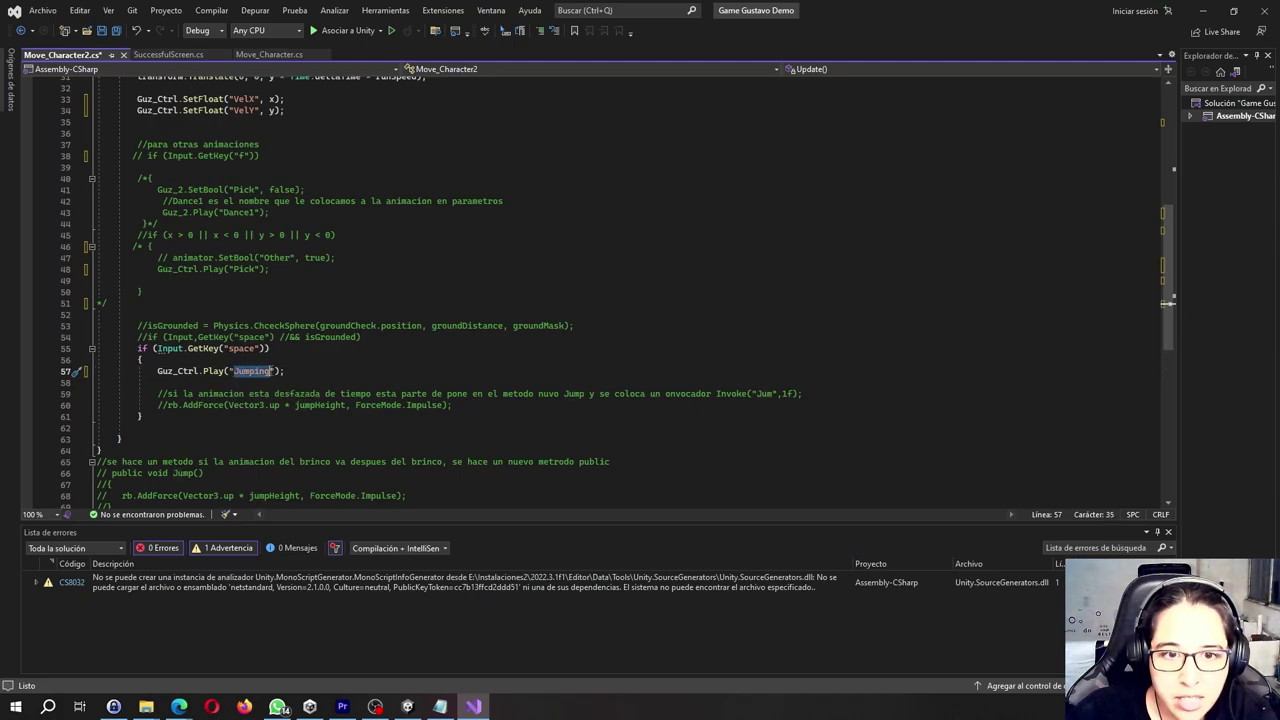
{"action": "type", "text": "Guz_runjump"}
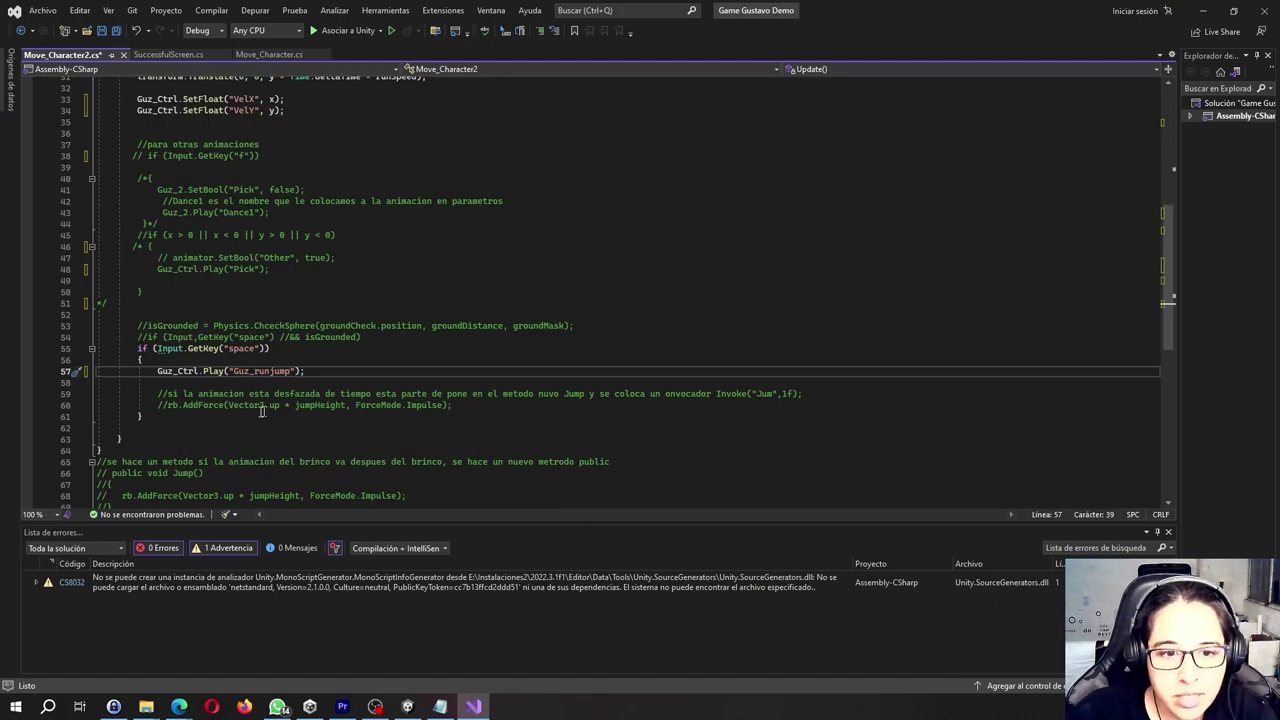
{"action": "left_click", "coordinate": [225, 427]}
{"action": "scroll", "coordinate": [273, 425], "scroll_direction": "down", "scroll_amount": 1}
{"action": "scroll", "coordinate": [190, 260], "scroll_direction": "up", "scroll_amount": 1}
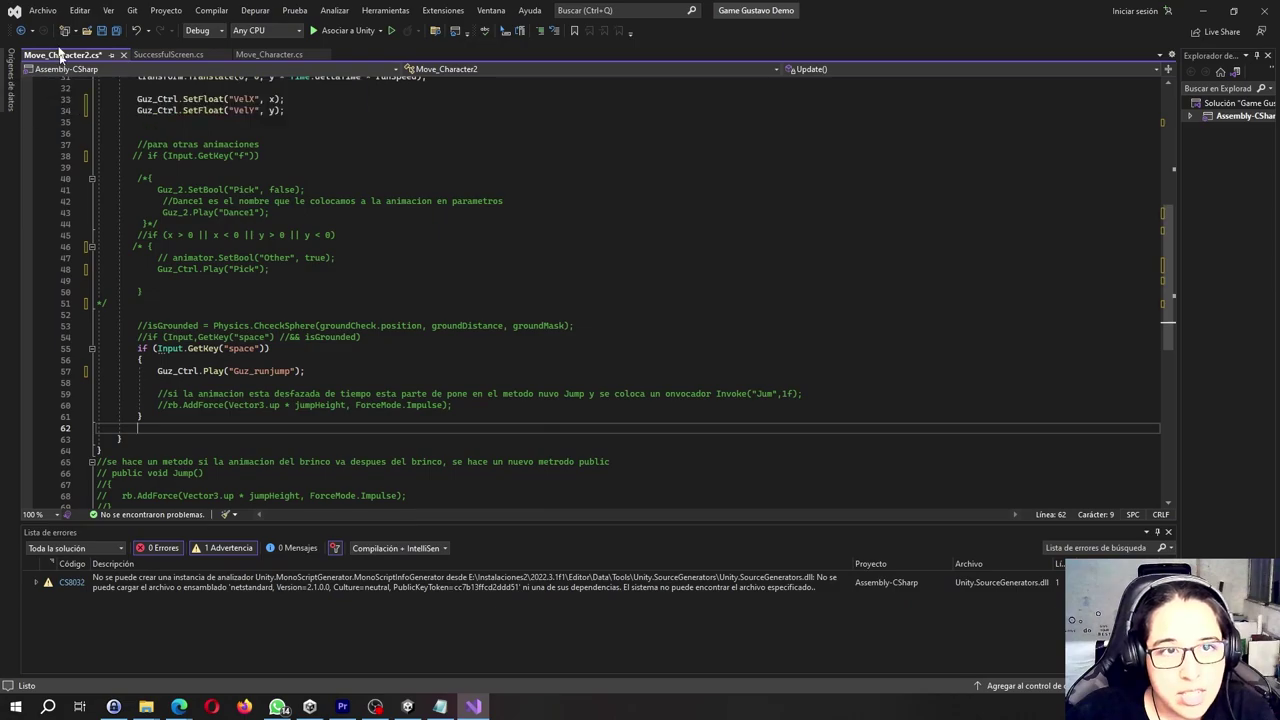
Save all files with Archivo > Guardar todo and go back to Unity
{"action": "left_click", "coordinate": [42, 10]}
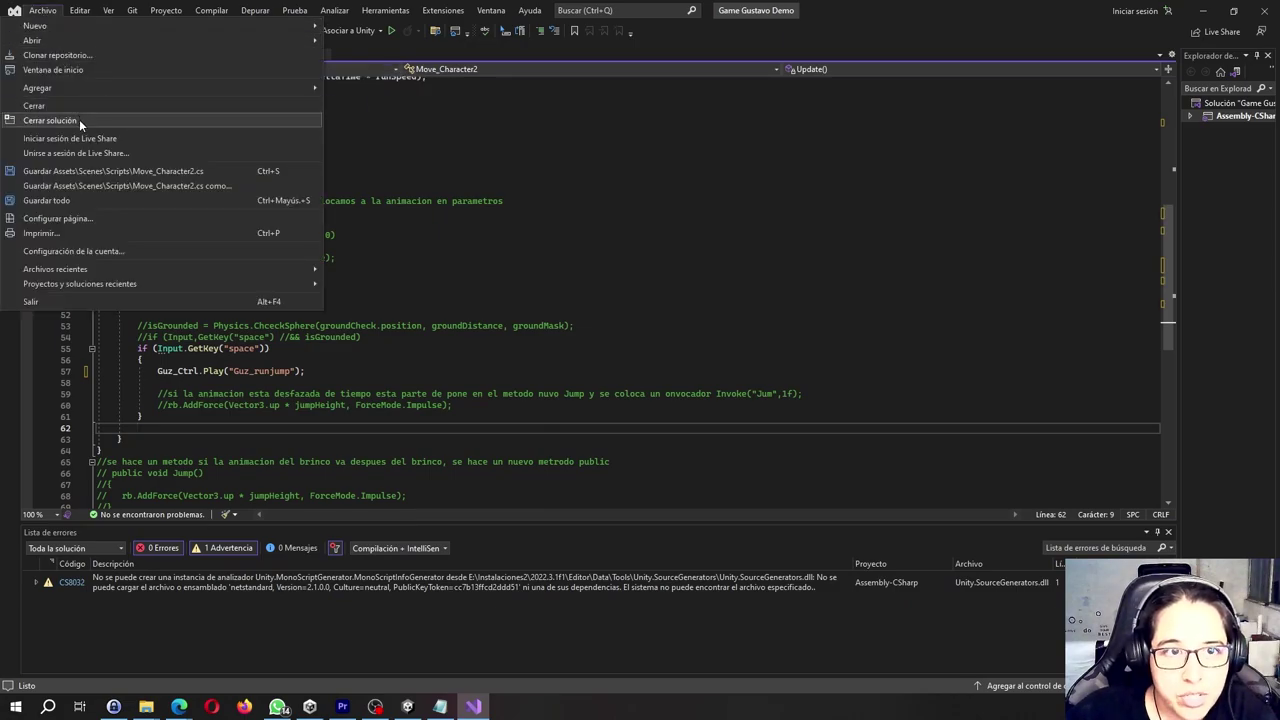
{"action": "left_click", "coordinate": [60, 200]}
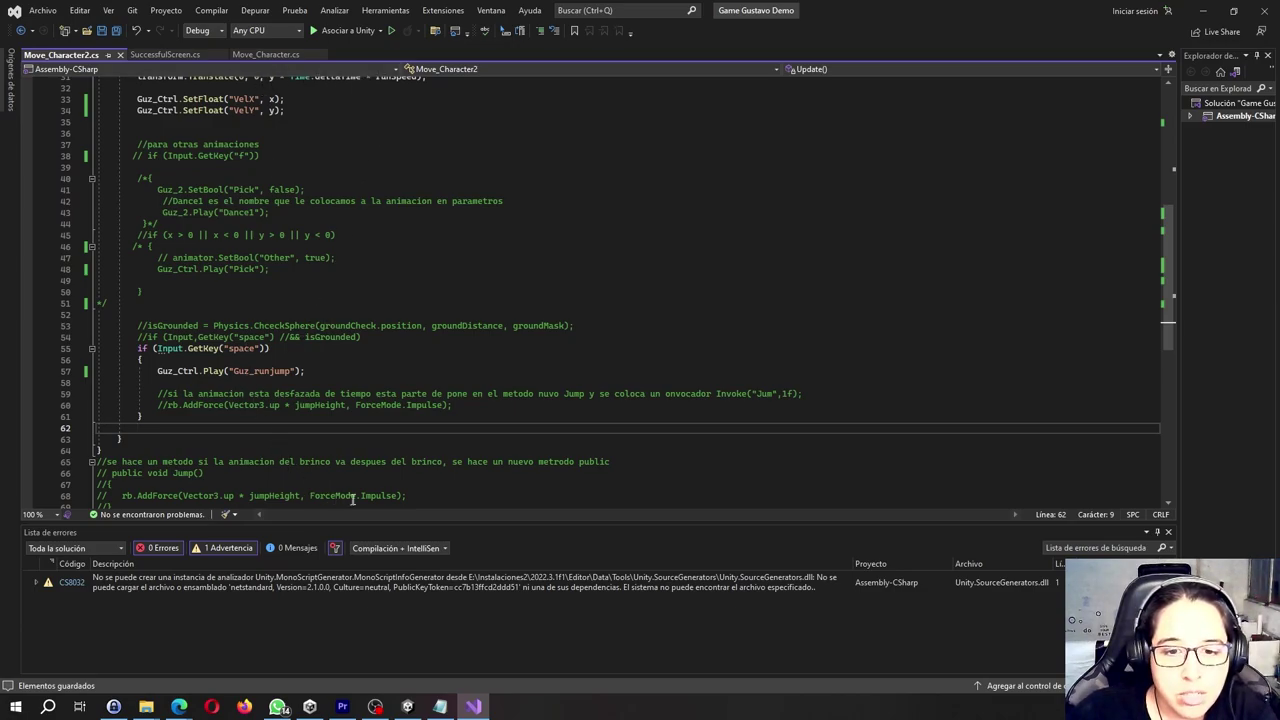
{"action": "left_click", "coordinate": [407, 707]}
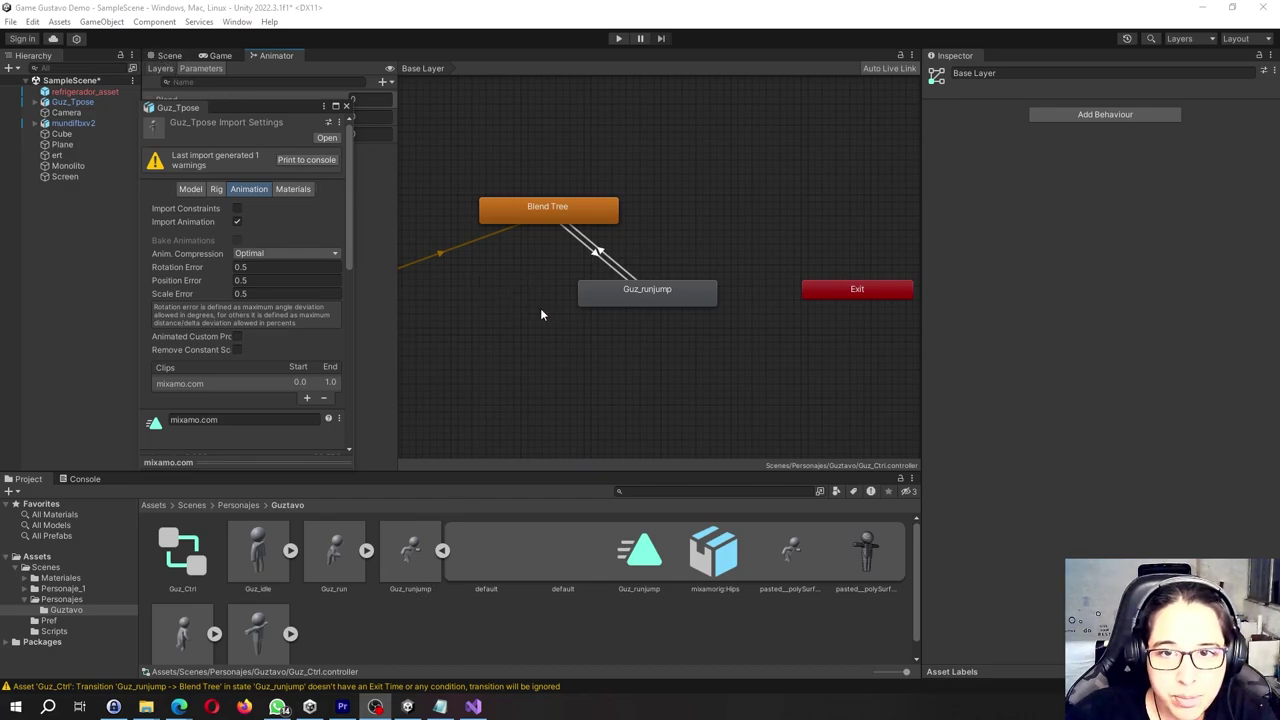
Play the scene briefly to test the jump, stop it, and switch back to the Scene tab
{"action": "middle_click_drag", "start_coordinate": [541, 310], "coordinate": [667, 331]}
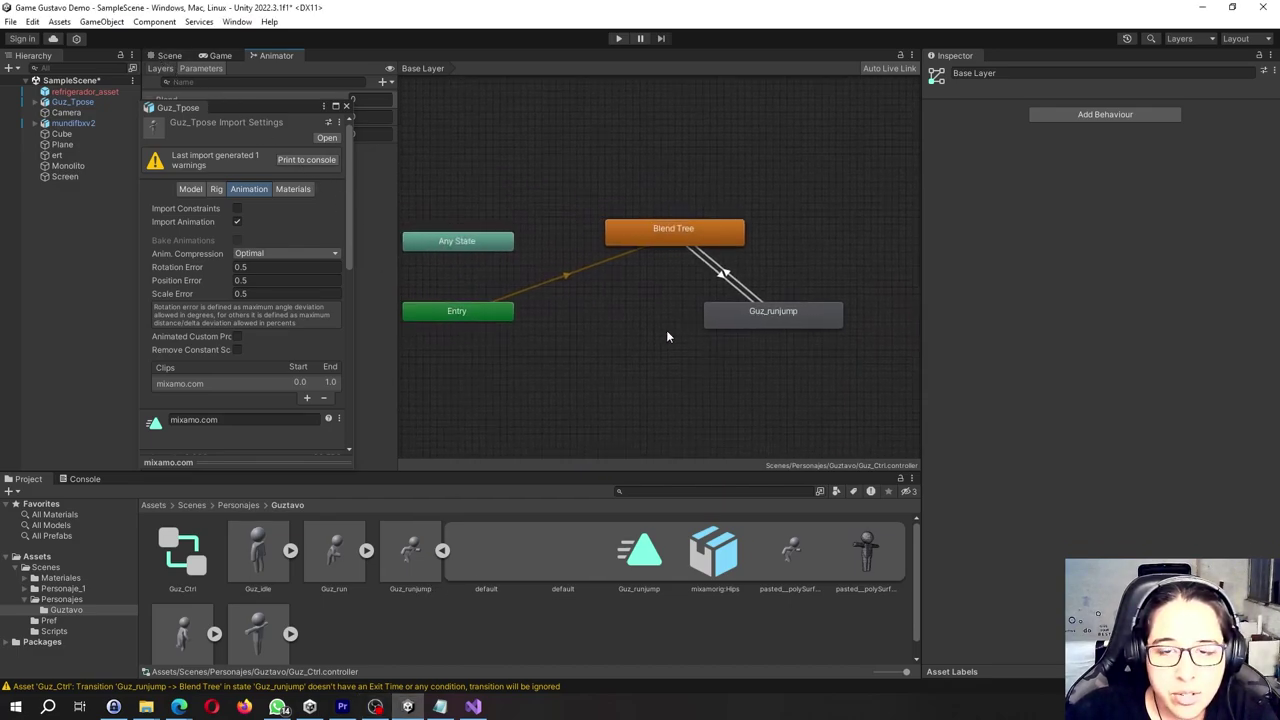
{"action": "left_click", "coordinate": [618, 38]}
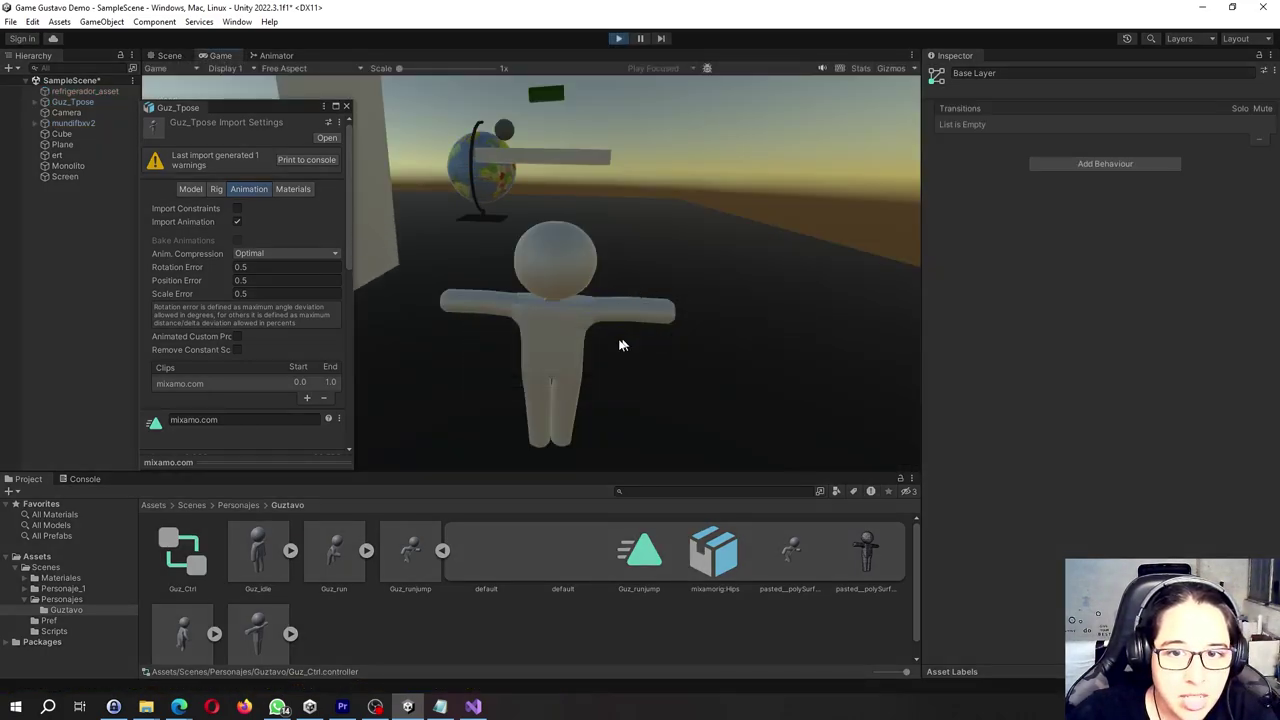
{"action": "left_click", "coordinate": [618, 40]}
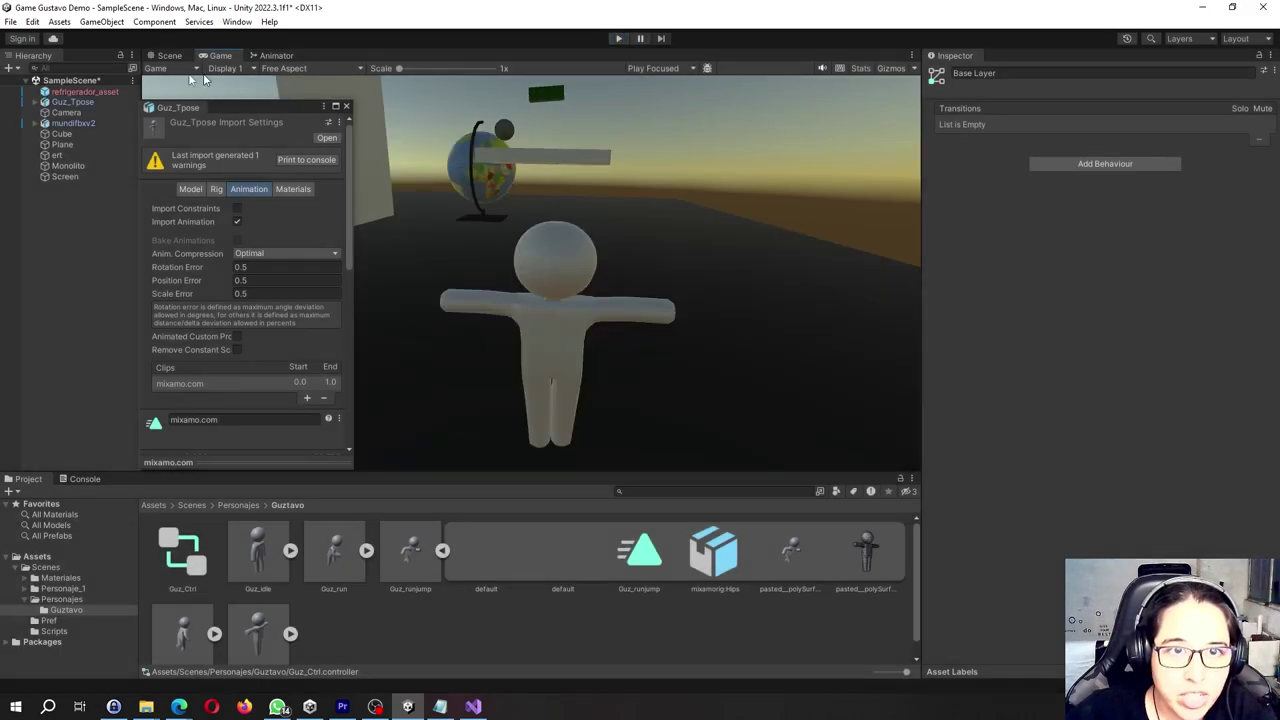
{"action": "left_click", "coordinate": [164, 56]}
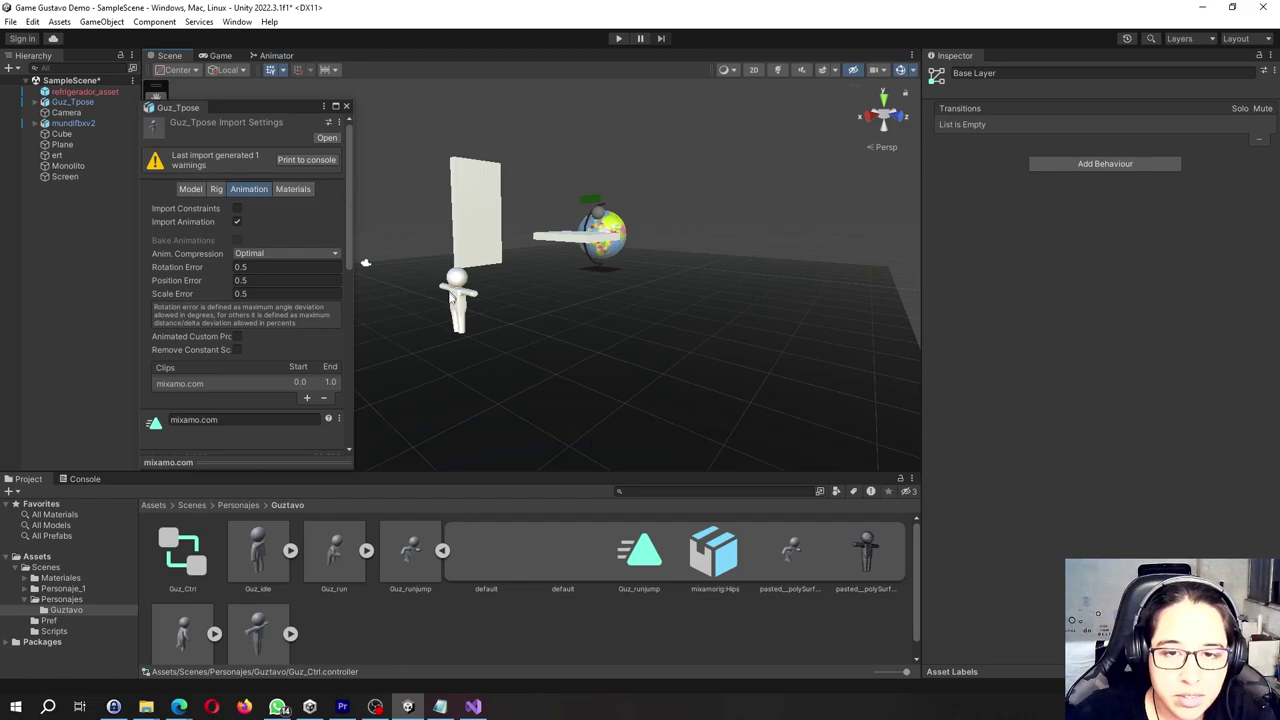
Open Guz_Tpose's Animator, enter the Blend Tree, and close the floating import settings window
{"action": "left_click", "coordinate": [463, 305]}
{"action": "left_click", "coordinate": [463, 305]}
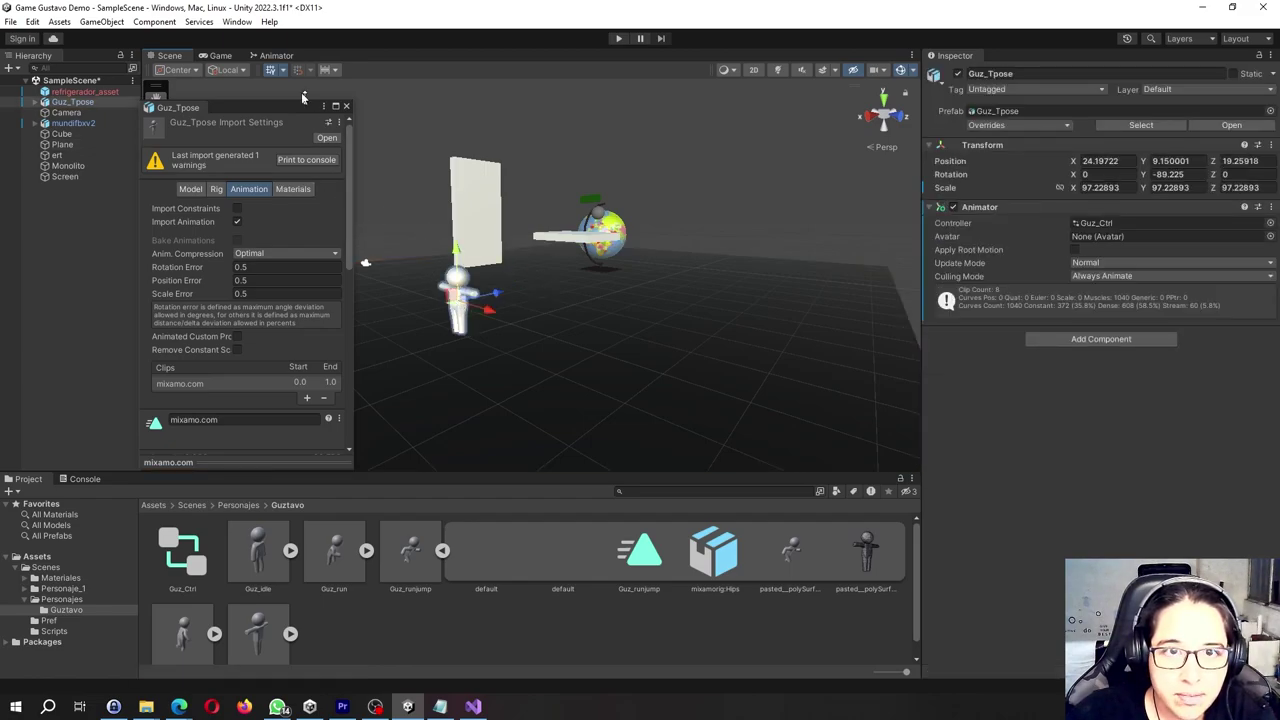
{"action": "left_click", "coordinate": [274, 56]}
{"action": "left_click", "coordinate": [646, 233]}
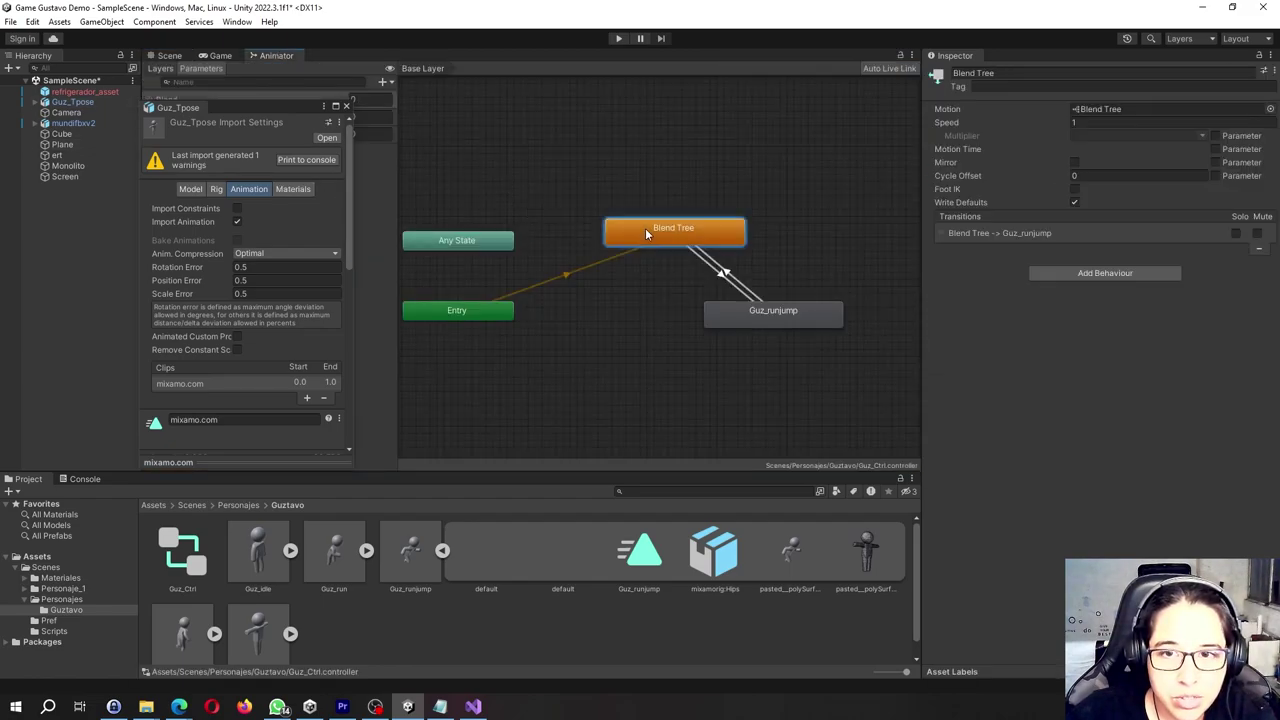
{"action": "double_click", "coordinate": [646, 233]}
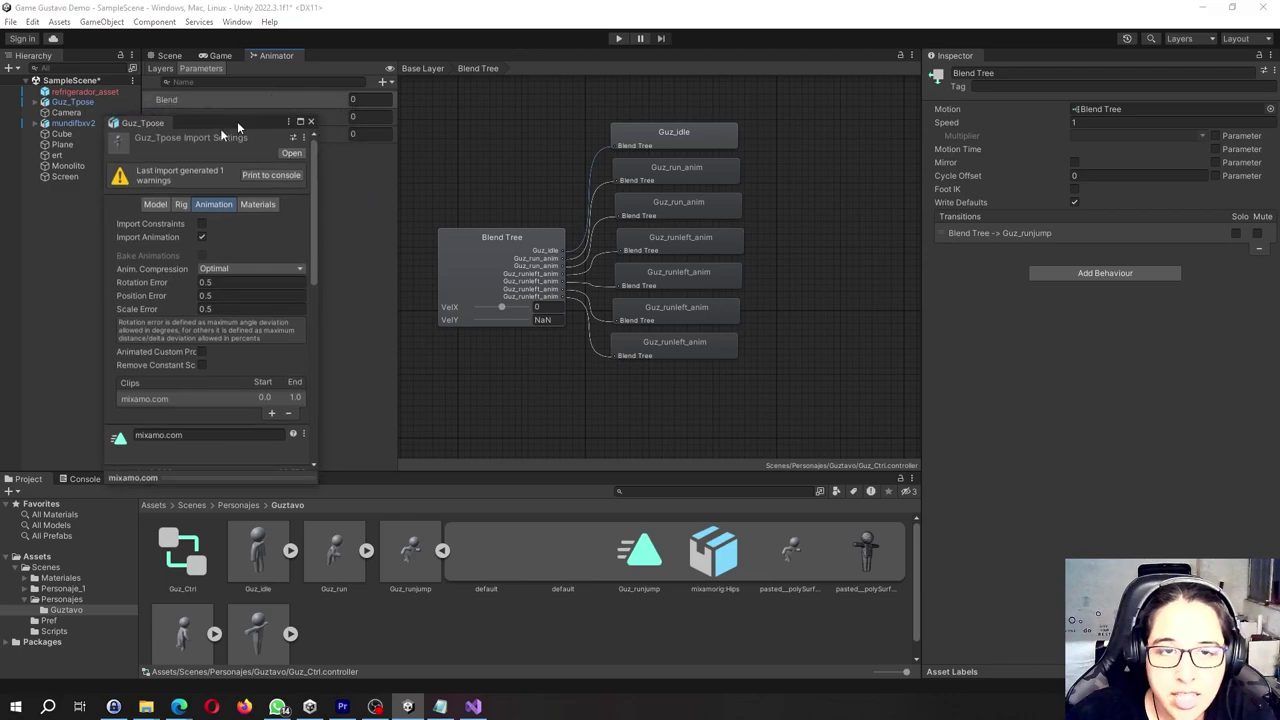
{"action": "left_click_drag", "start_coordinate": [274, 104], "coordinate": [370, 280]}
{"action": "left_click", "coordinate": [443, 282]}
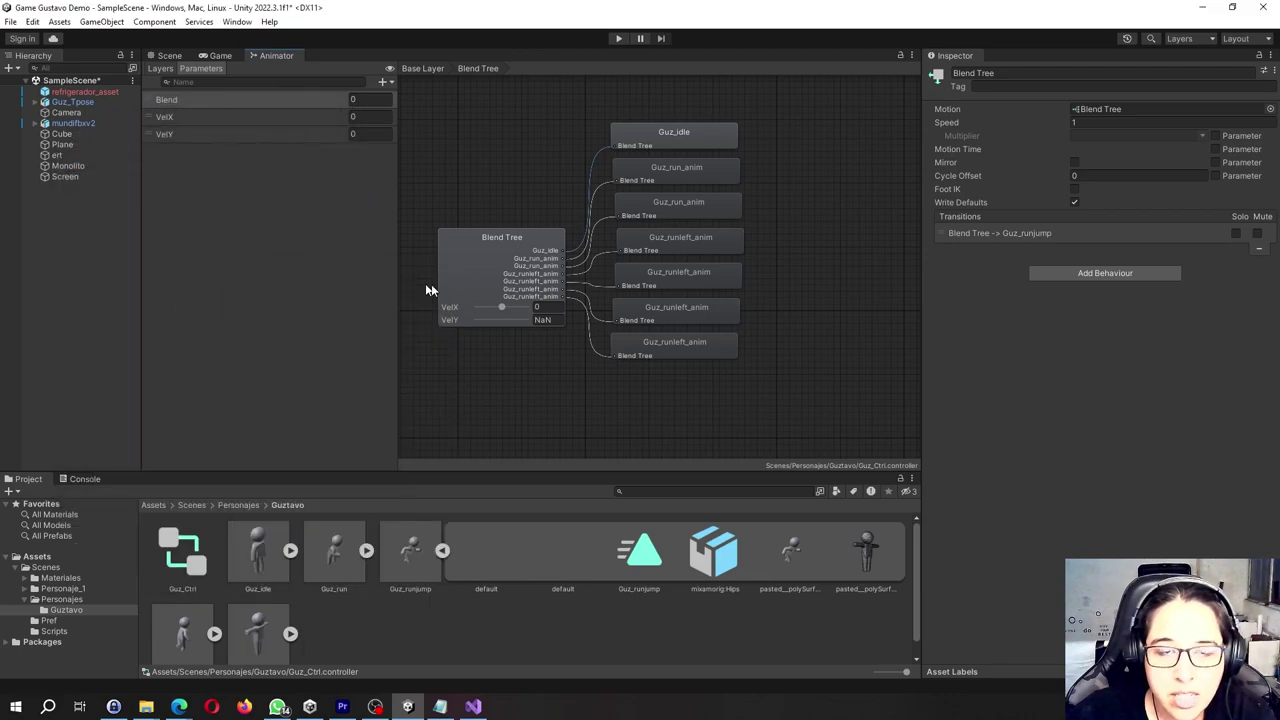
Add a Bool parameter named Guz_runjump to the Animator's Parameters list
{"action": "left_click", "coordinate": [384, 84]}
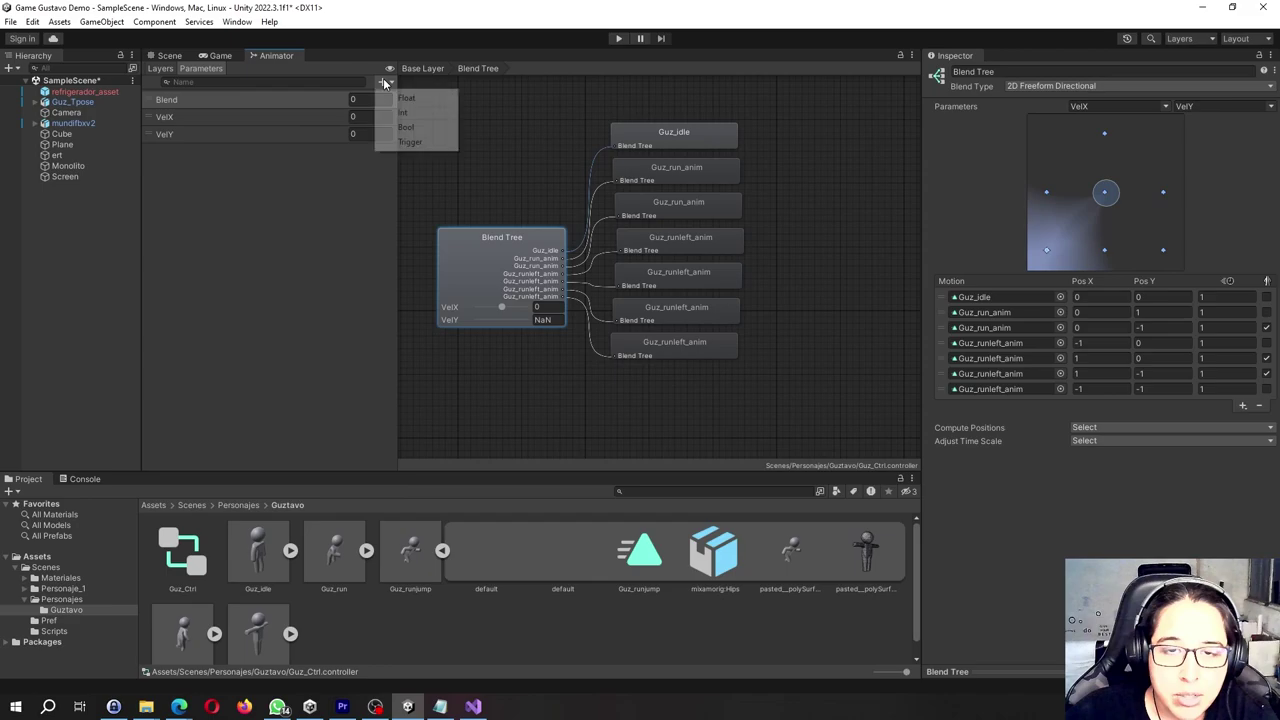
{"action": "left_click", "coordinate": [405, 127]}
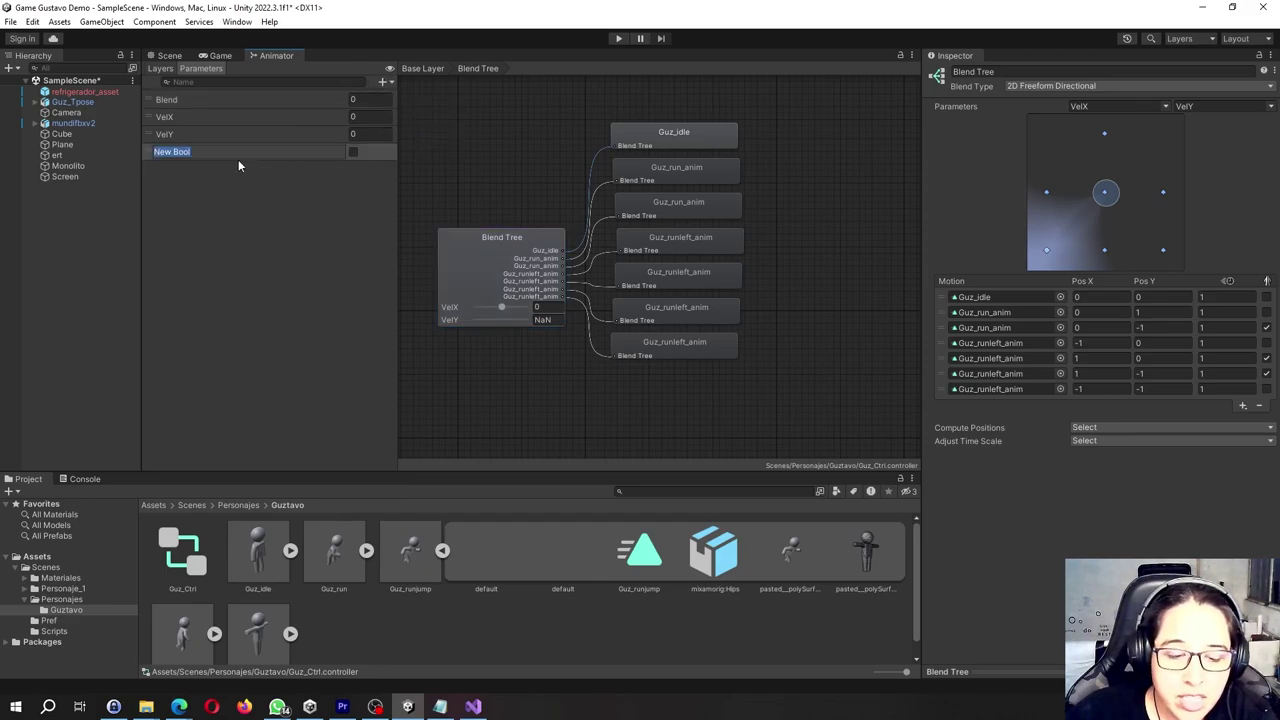
{"action": "type", "text": "Guz_runjump"}
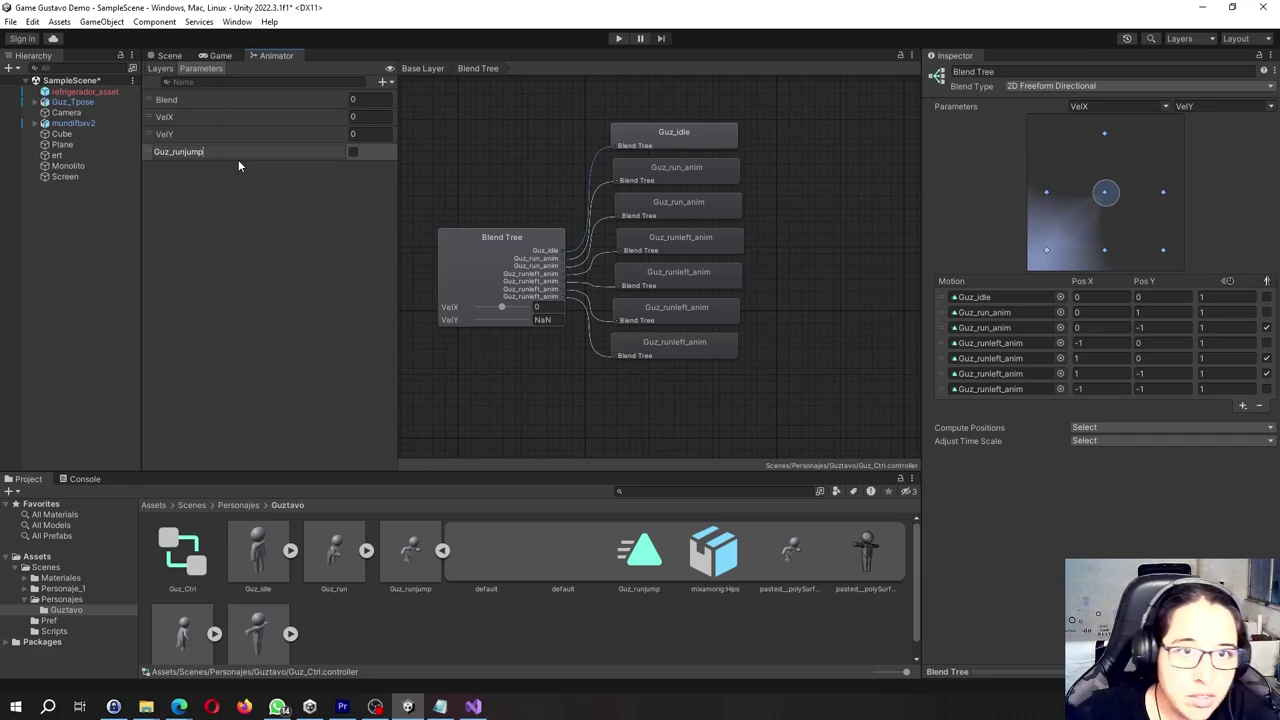
{"action": "key", "text": "Return"}
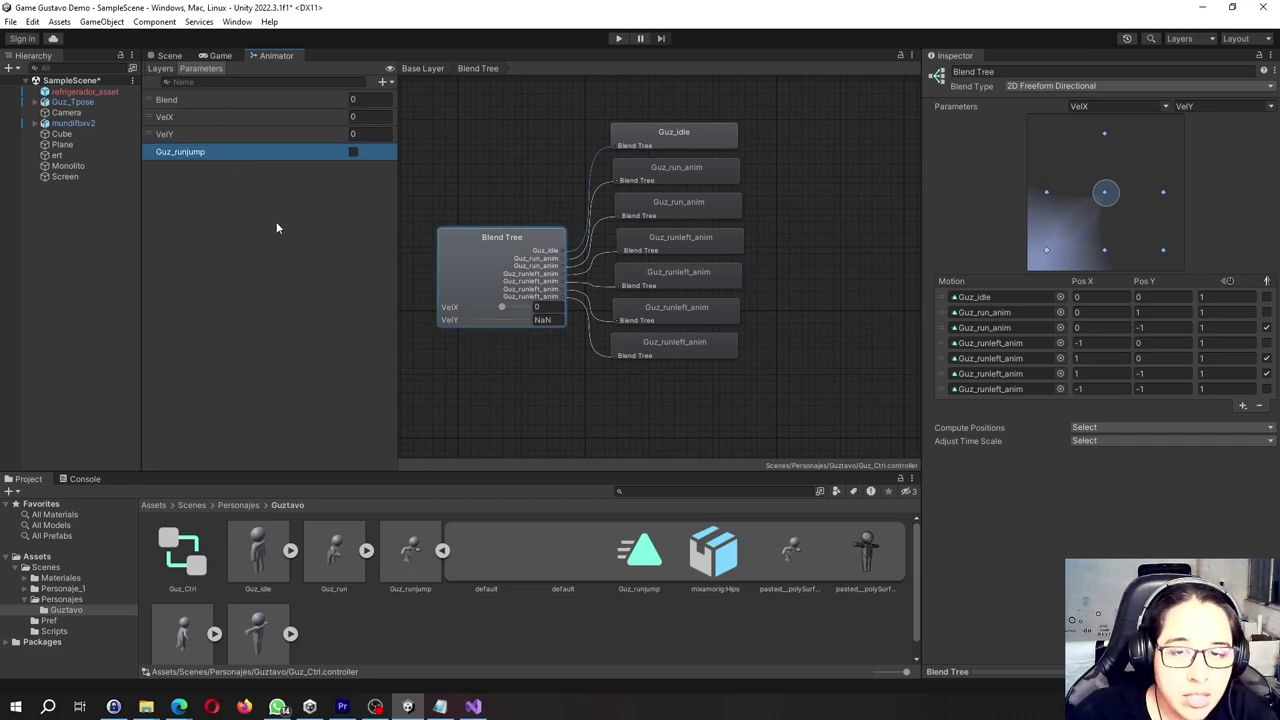
{"action": "left_click", "coordinate": [467, 346]}
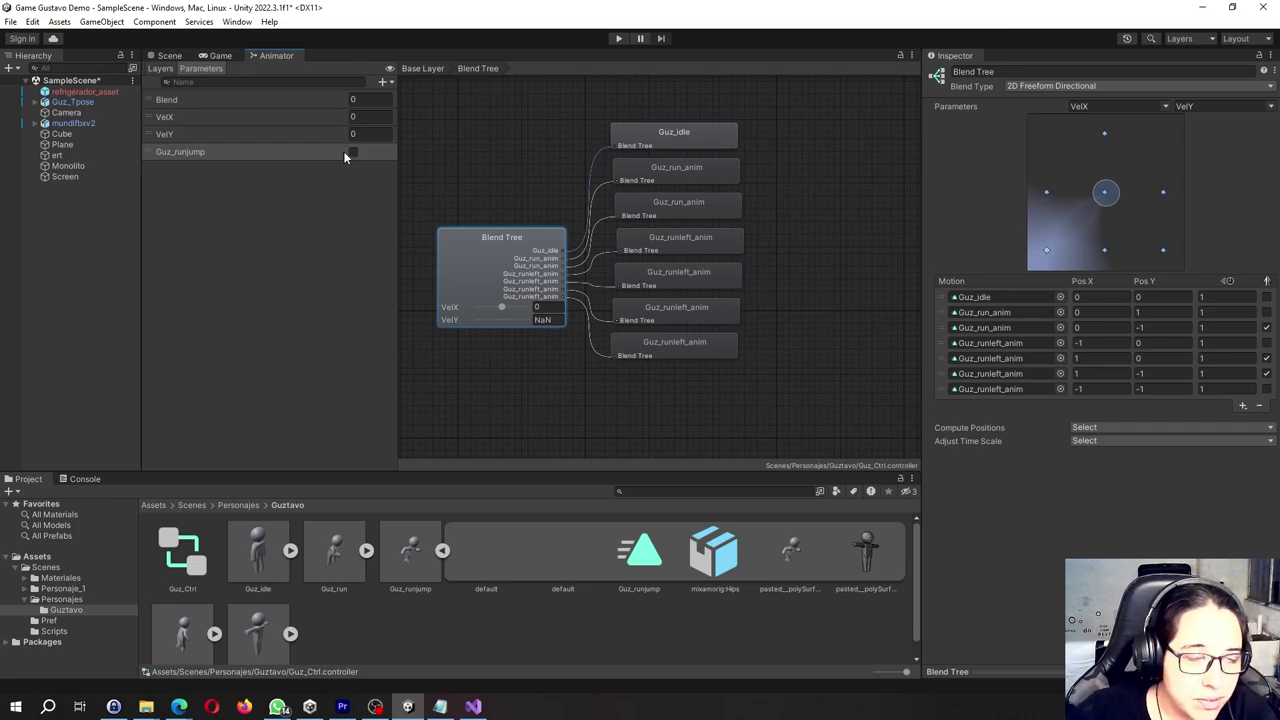
{"action": "left_click", "coordinate": [220, 55]}
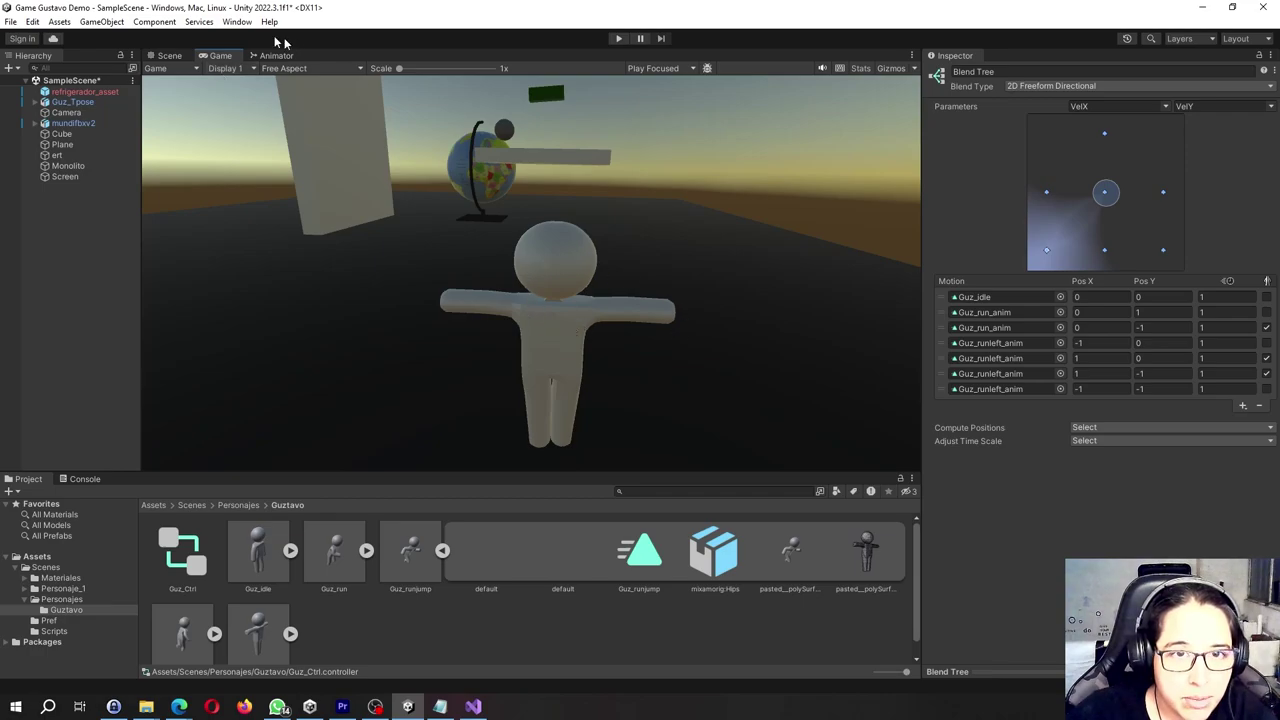
{"action": "left_click", "coordinate": [170, 55]}
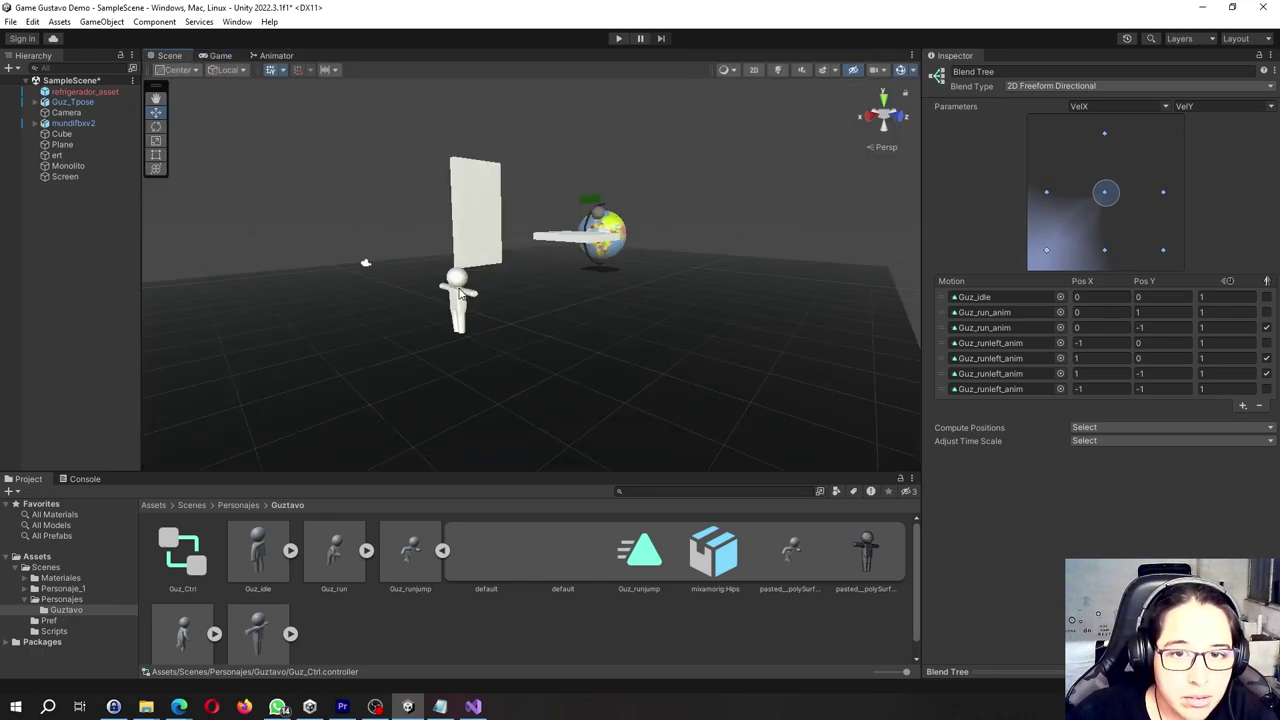
{"action": "left_click", "coordinate": [276, 55]}
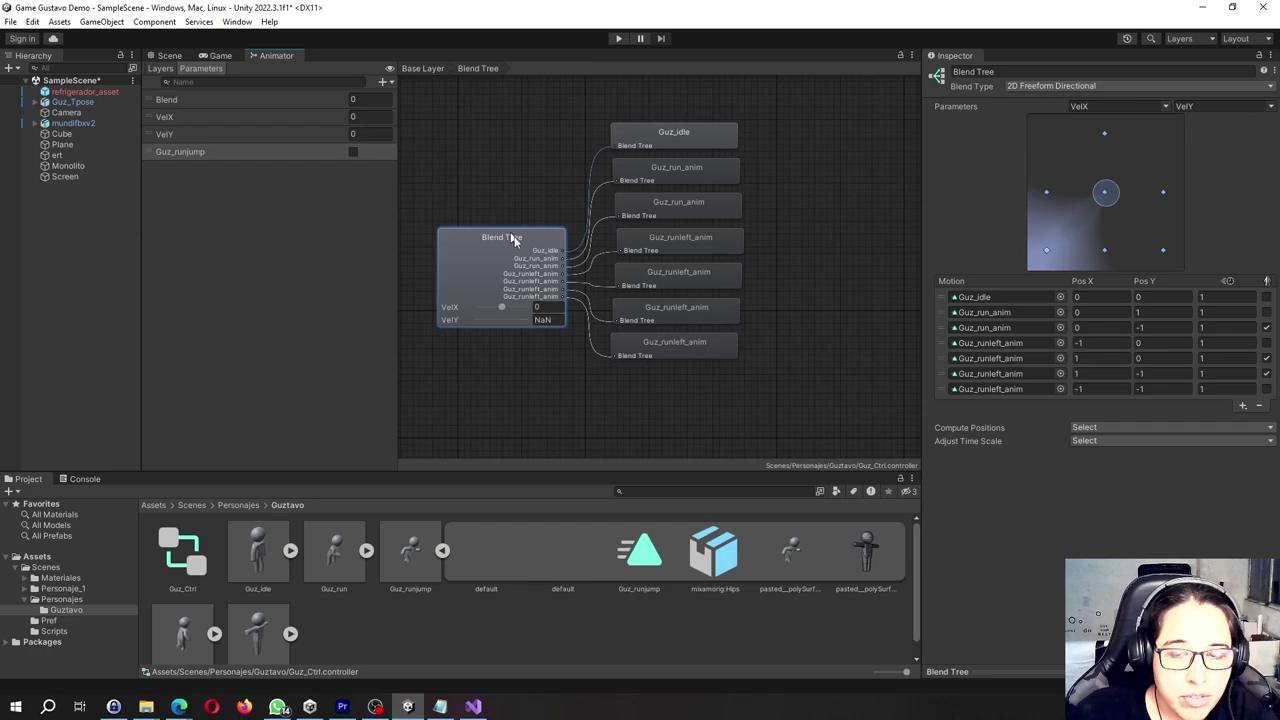
Tick Loop Time for the Guz_idle clip in its model's Animation import settings
{"action": "left_click", "coordinate": [653, 140]}
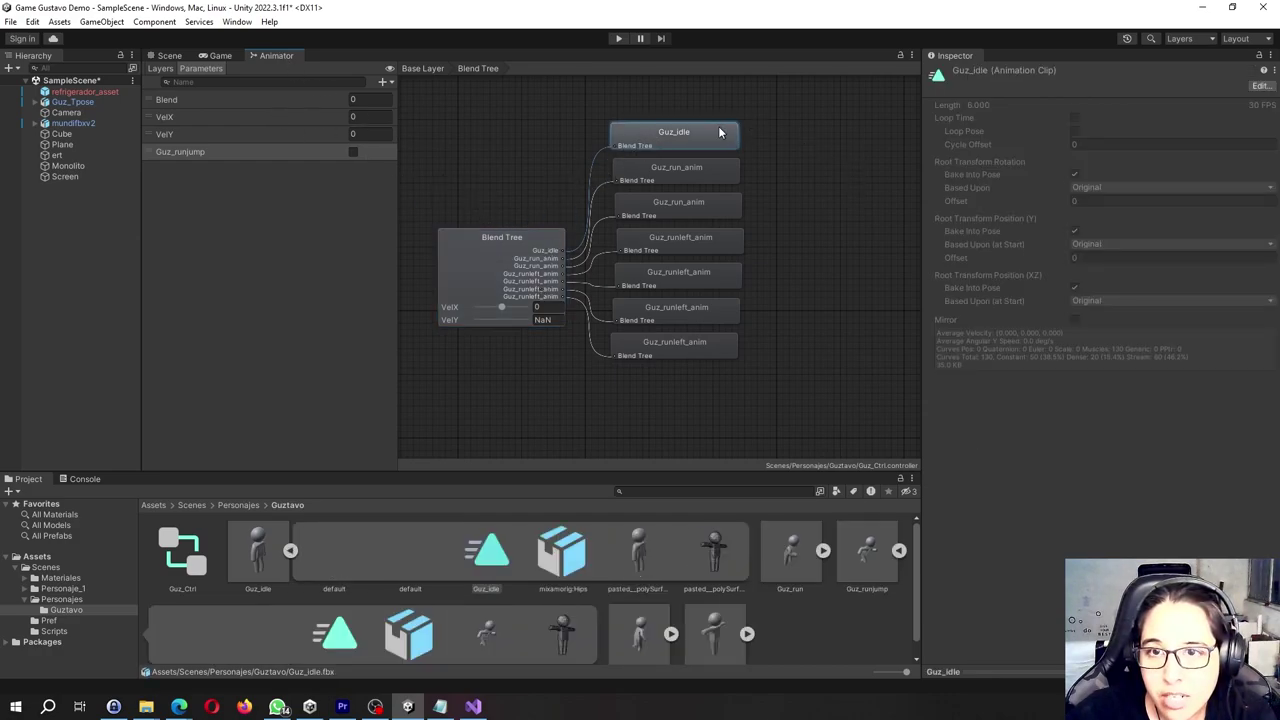
{"action": "left_click", "coordinate": [1259, 86]}
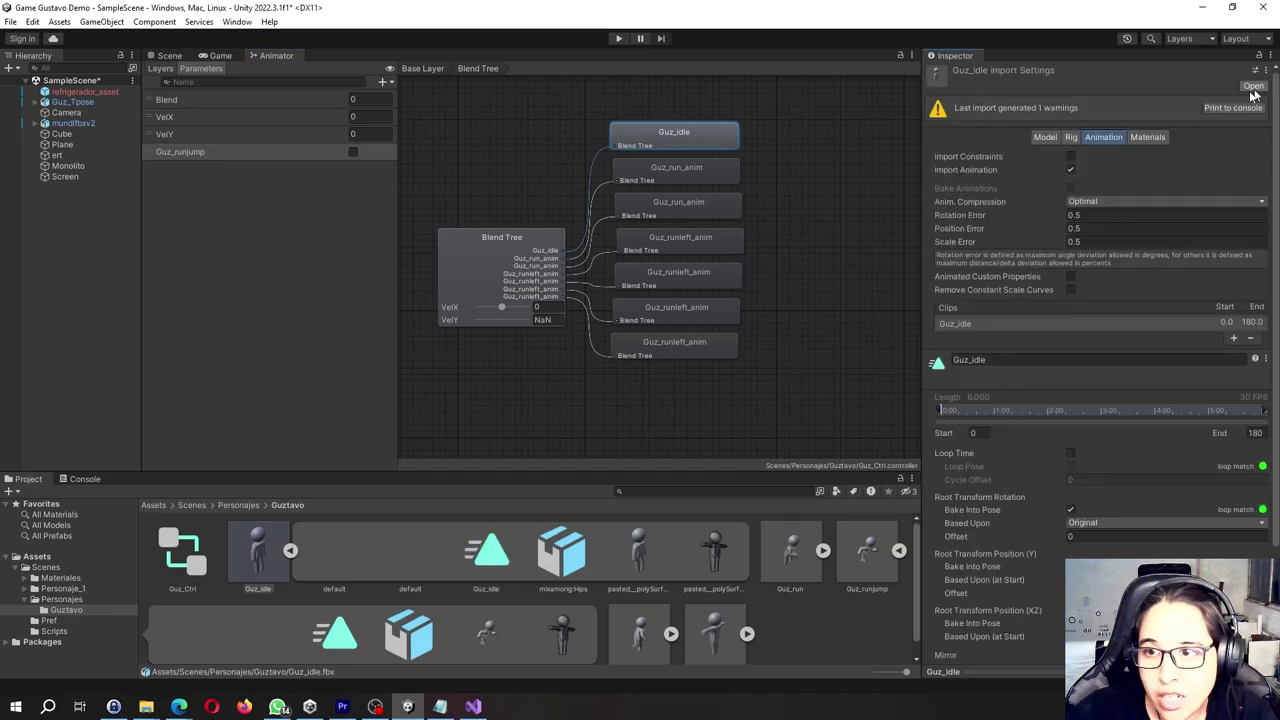
{"action": "scroll", "coordinate": [1004, 446], "scroll_direction": "down", "scroll_amount": 3}
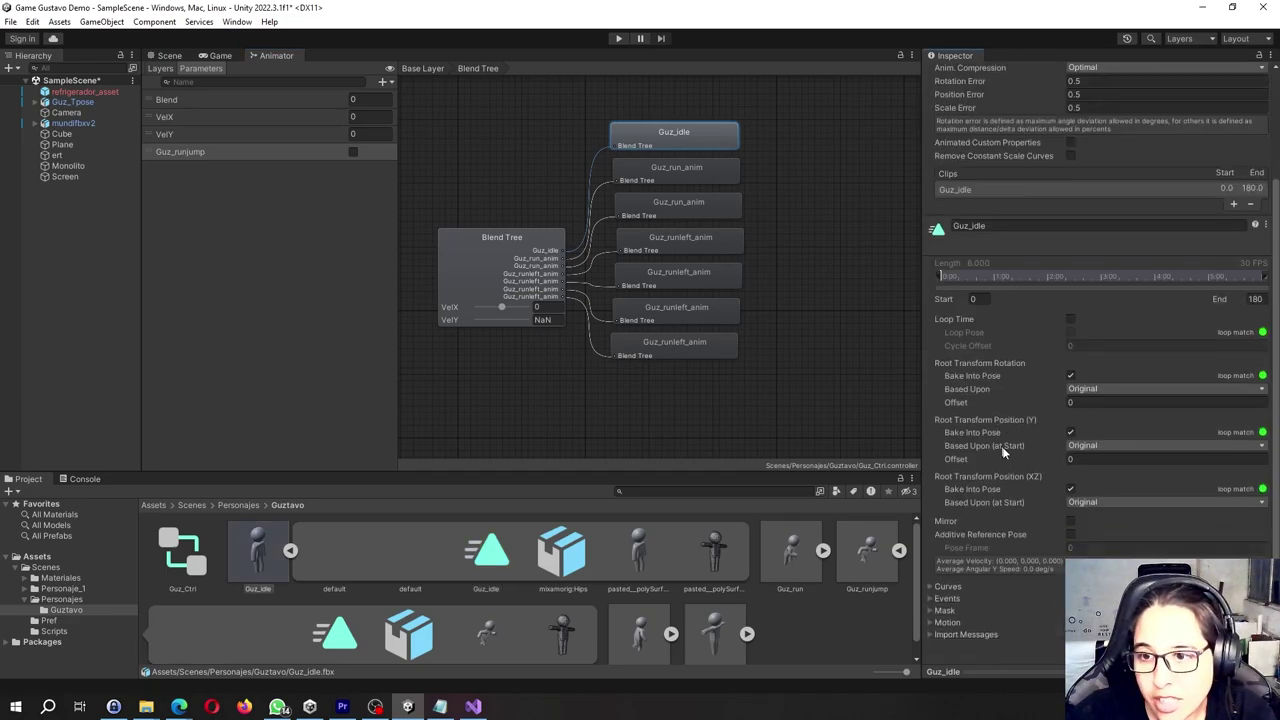
{"action": "left_click", "coordinate": [1070, 319]}
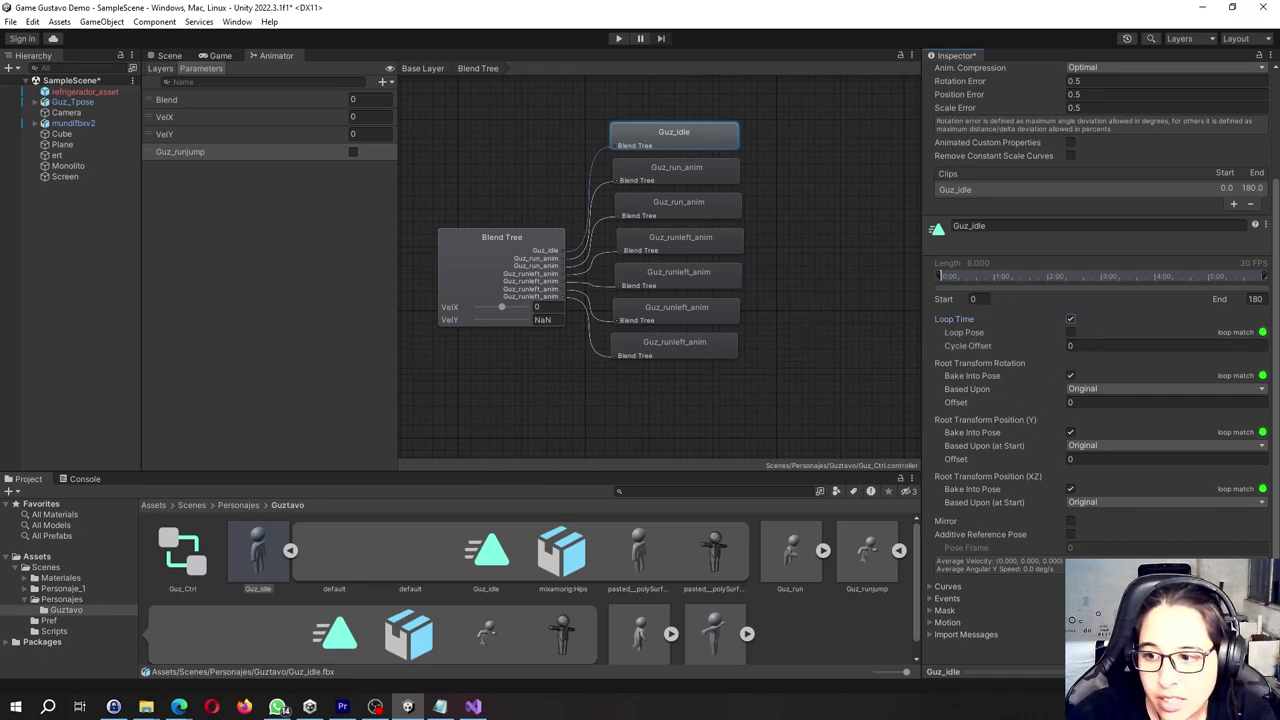
{"action": "left_click", "coordinate": [752, 304]}
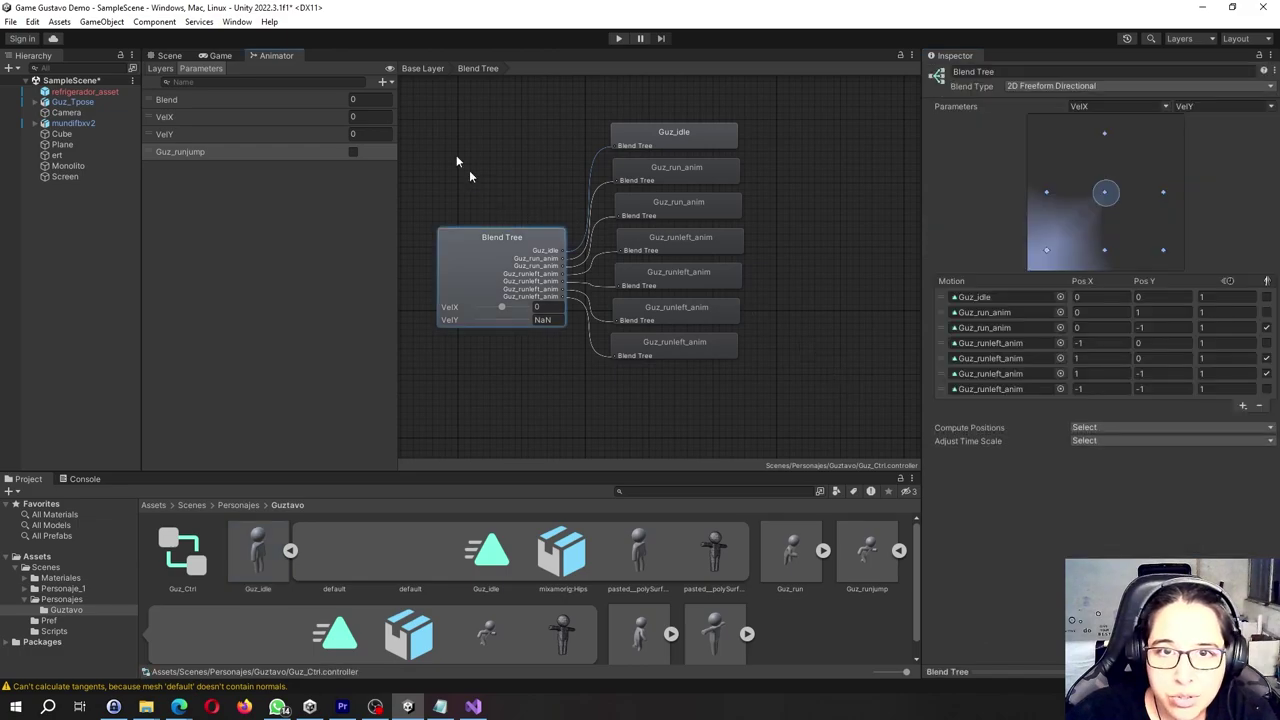
Return to the Base Layer and run a Play-mode test; the character stays in T-pose
{"action": "left_click", "coordinate": [421, 69]}
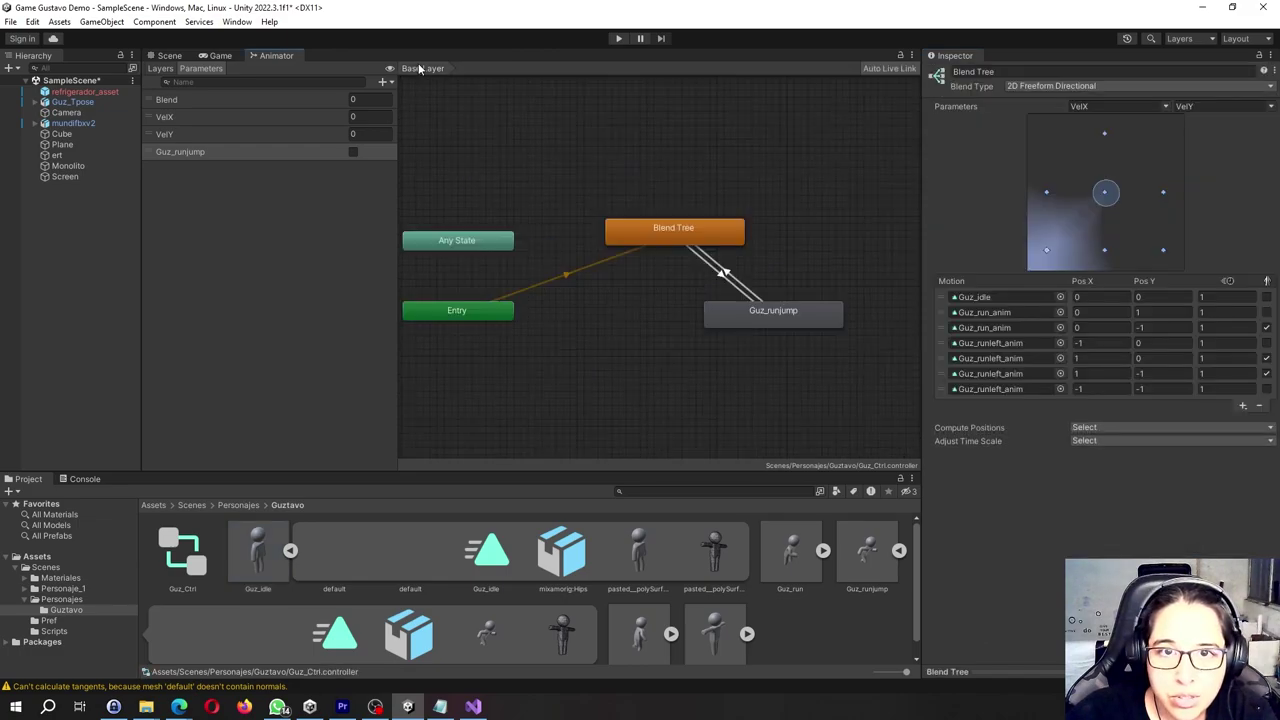
{"action": "left_click", "coordinate": [617, 38]}
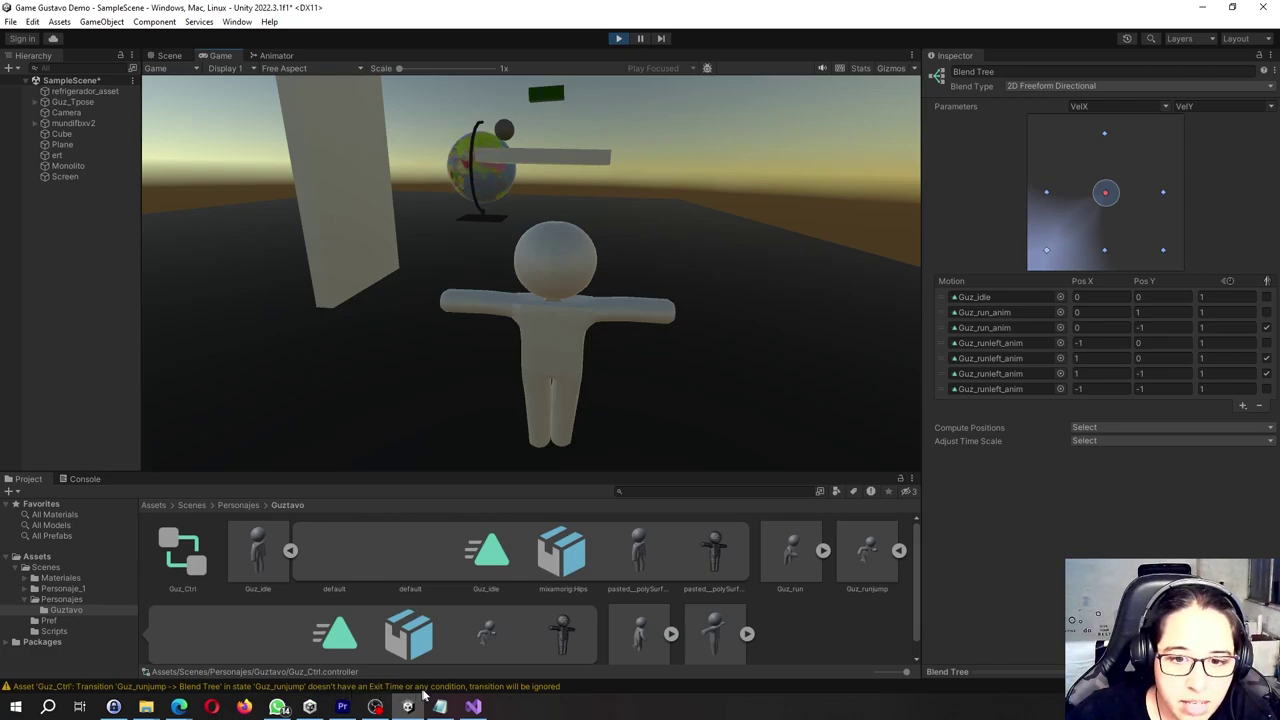
{"action": "left_click", "coordinate": [617, 39]}
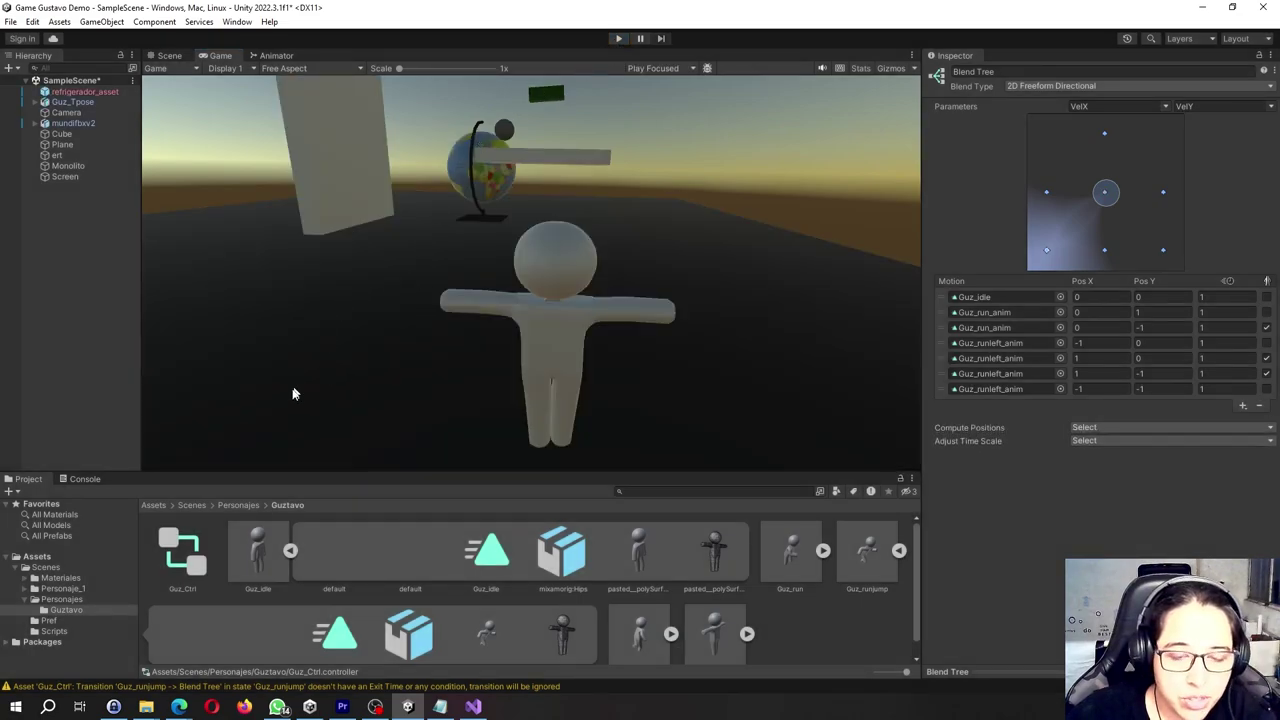
{"action": "left_click", "coordinate": [290, 550]}
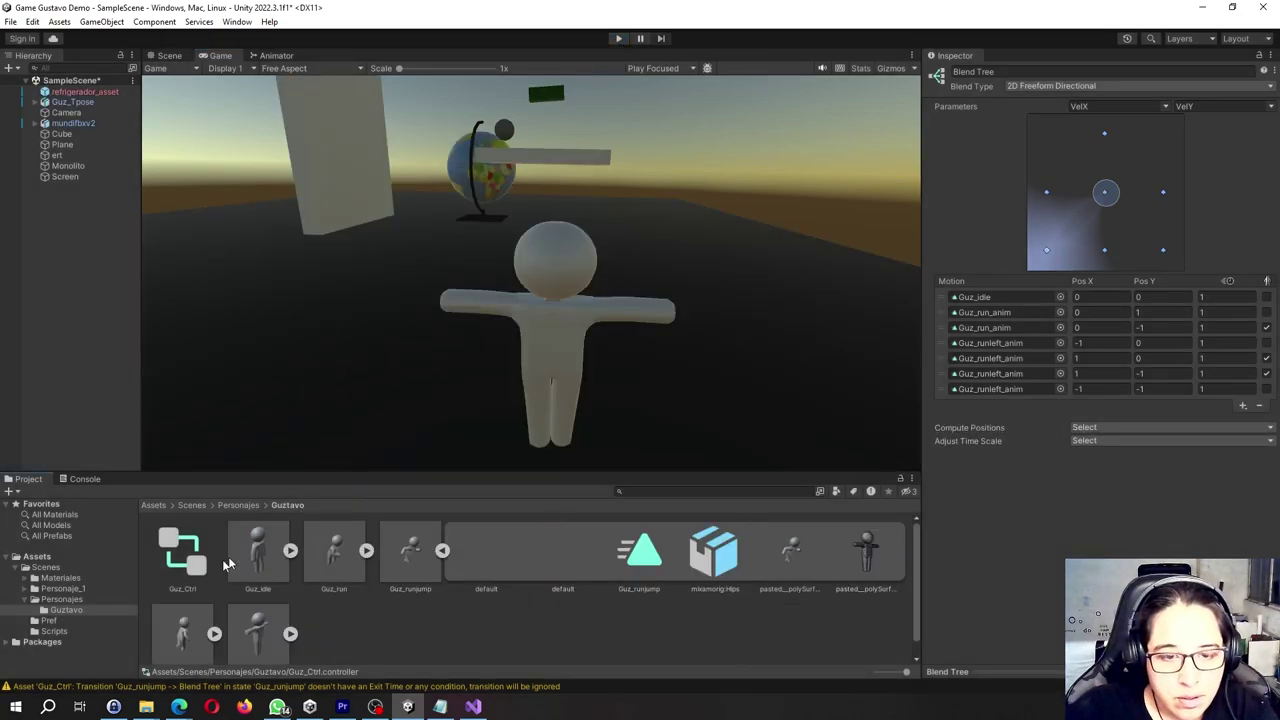
Open the Scripts folder and view the Move_Character2 script's code in the Inspector
{"action": "left_click", "coordinate": [53, 632]}
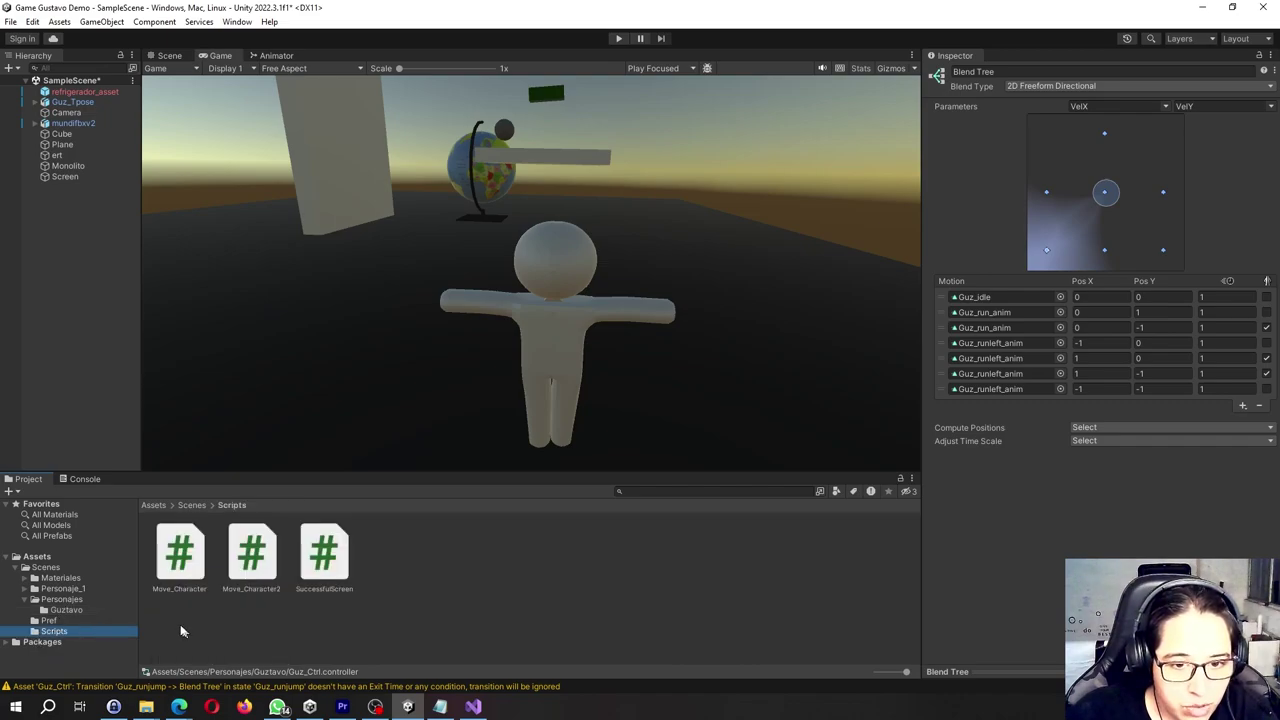
{"action": "left_click", "coordinate": [251, 563]}
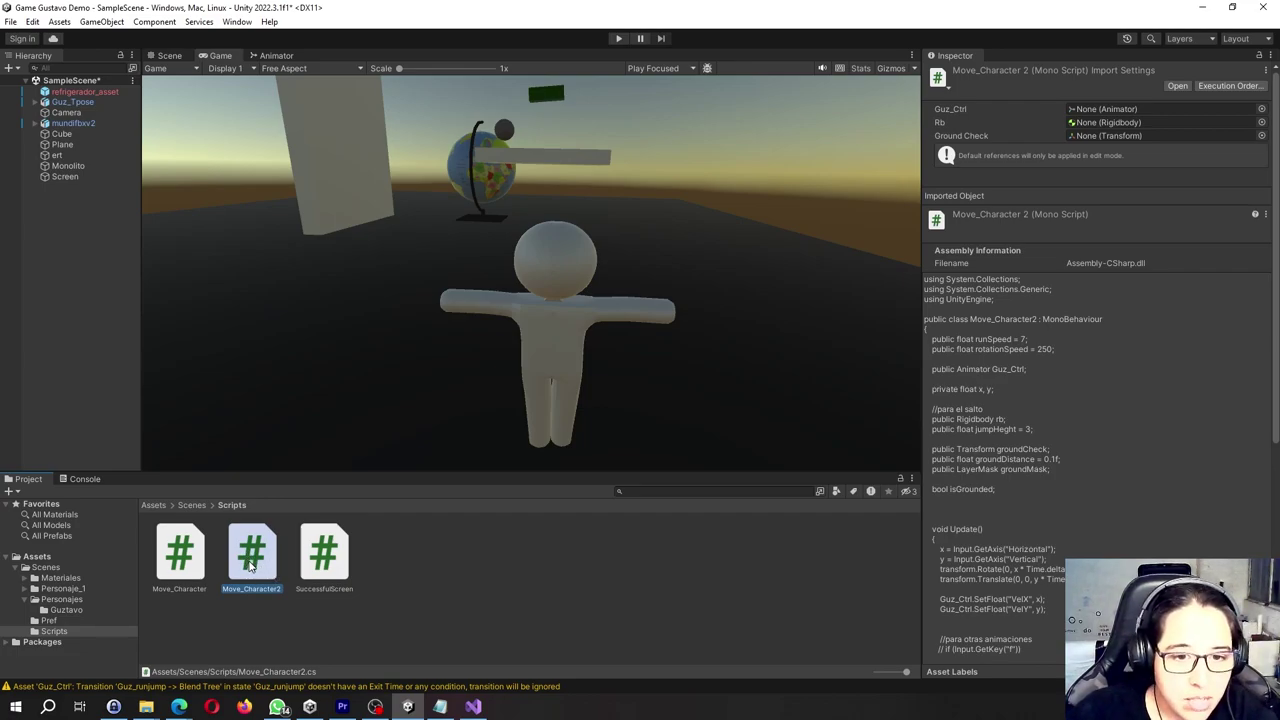
{"action": "mouse_move", "coordinate": [251, 565]}
{"action": "left_mouse_down"}
{"action": "mouse_move", "coordinate": [553, 331]}
{"action": "mouse_move", "coordinate": [90, 130]}
{"action": "mouse_move", "coordinate": [78, 107]}
{"action": "left_mouse_up"}
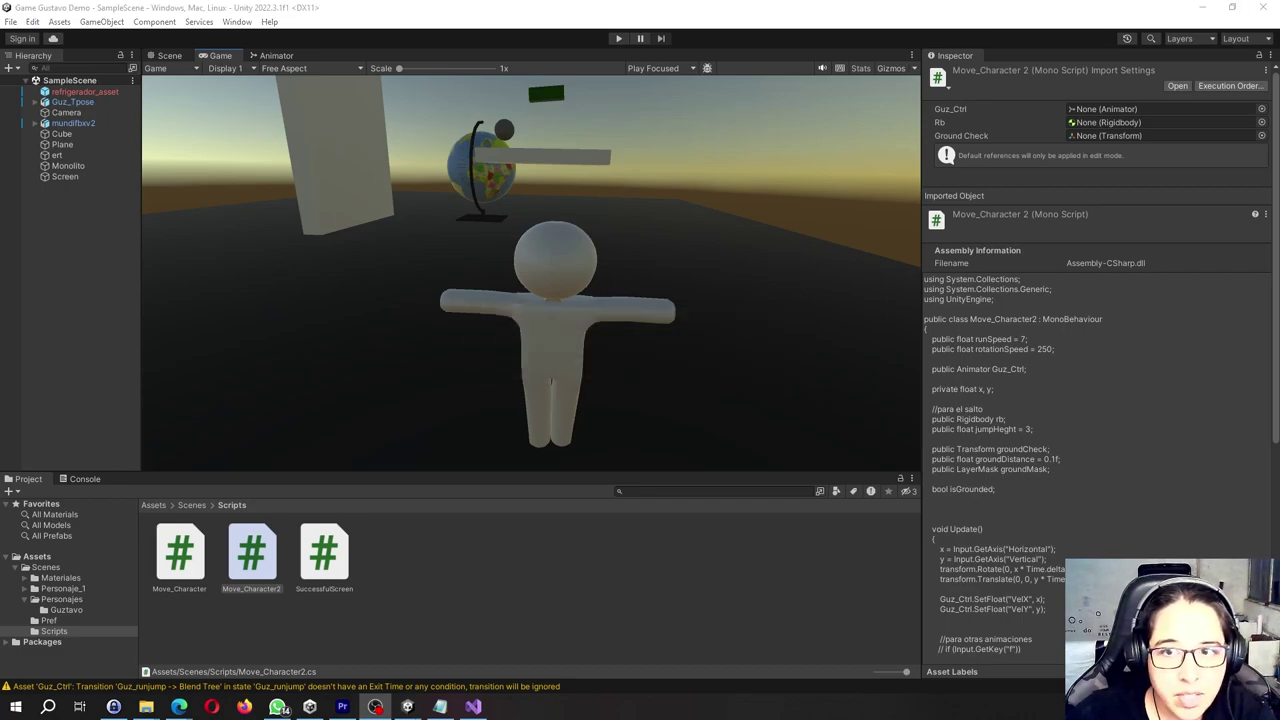
{"action": "left_click", "coordinate": [540, 320]}
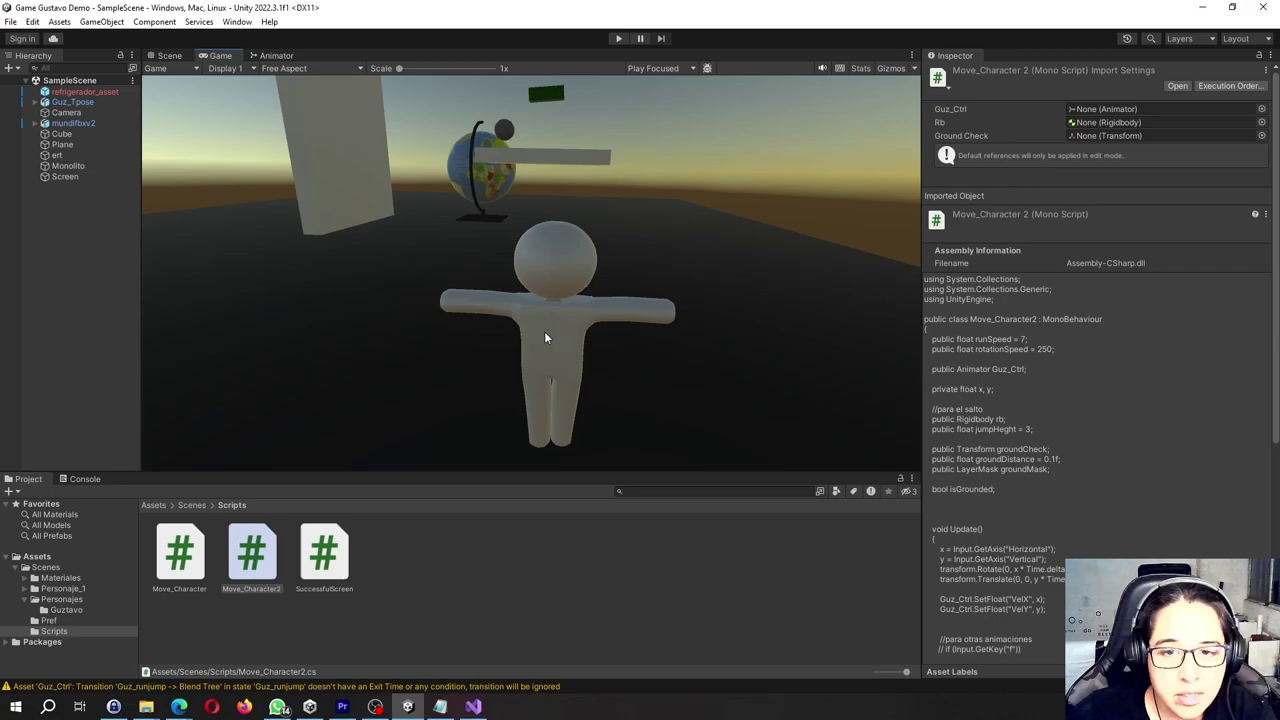
Drag Move_Character2 from the Scripts folder into Guz_Tpose's Inspector as a new component
{"action": "left_click", "coordinate": [75, 103]}
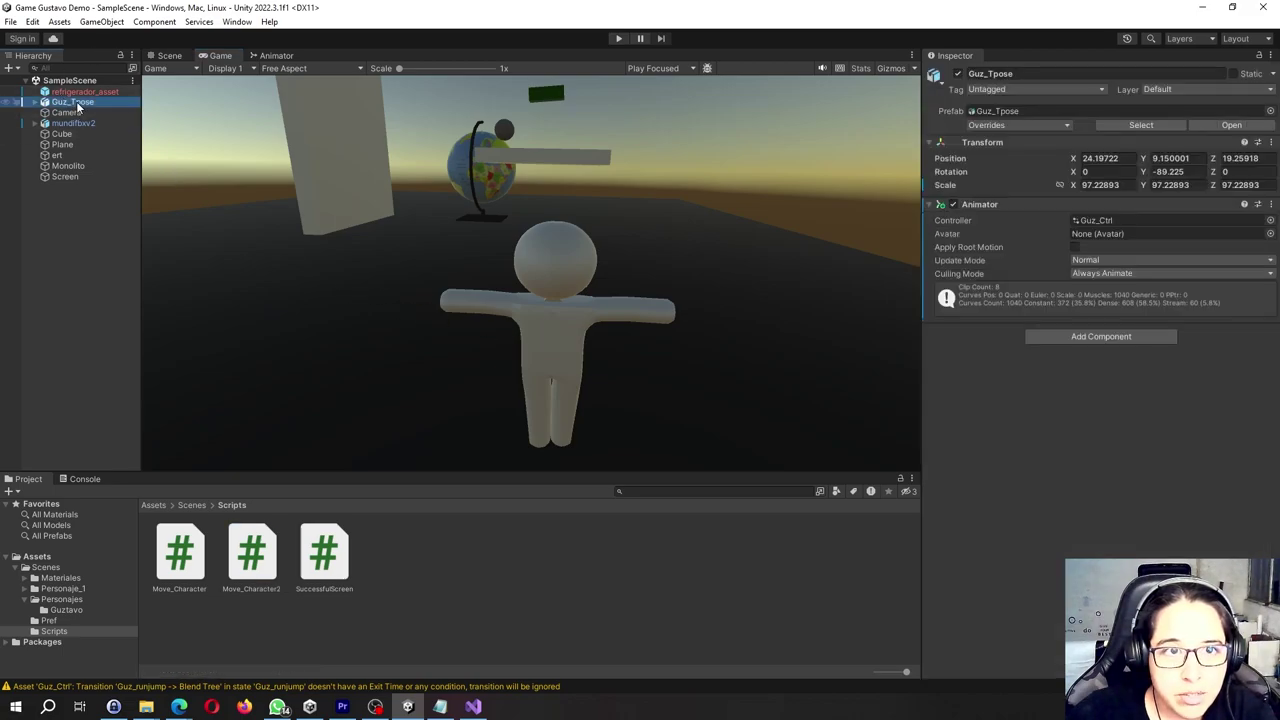
{"action": "left_click", "coordinate": [566, 320]}
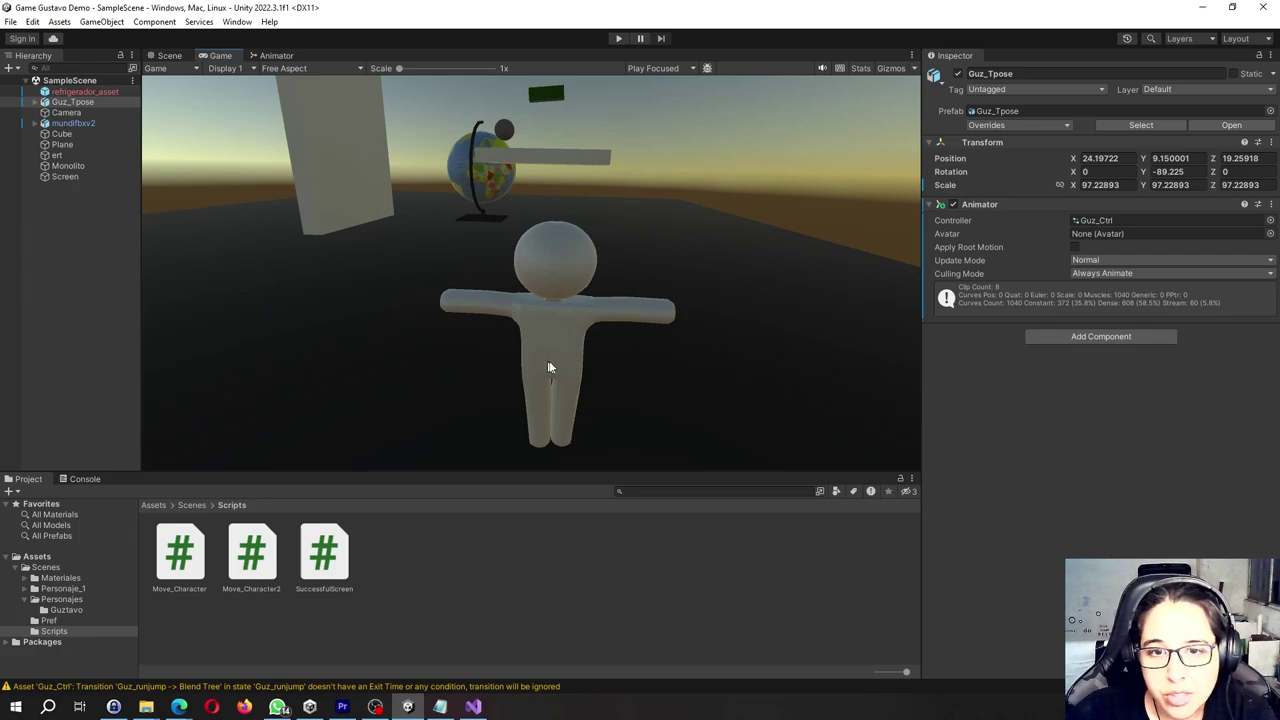
{"action": "left_click", "coordinate": [169, 56]}
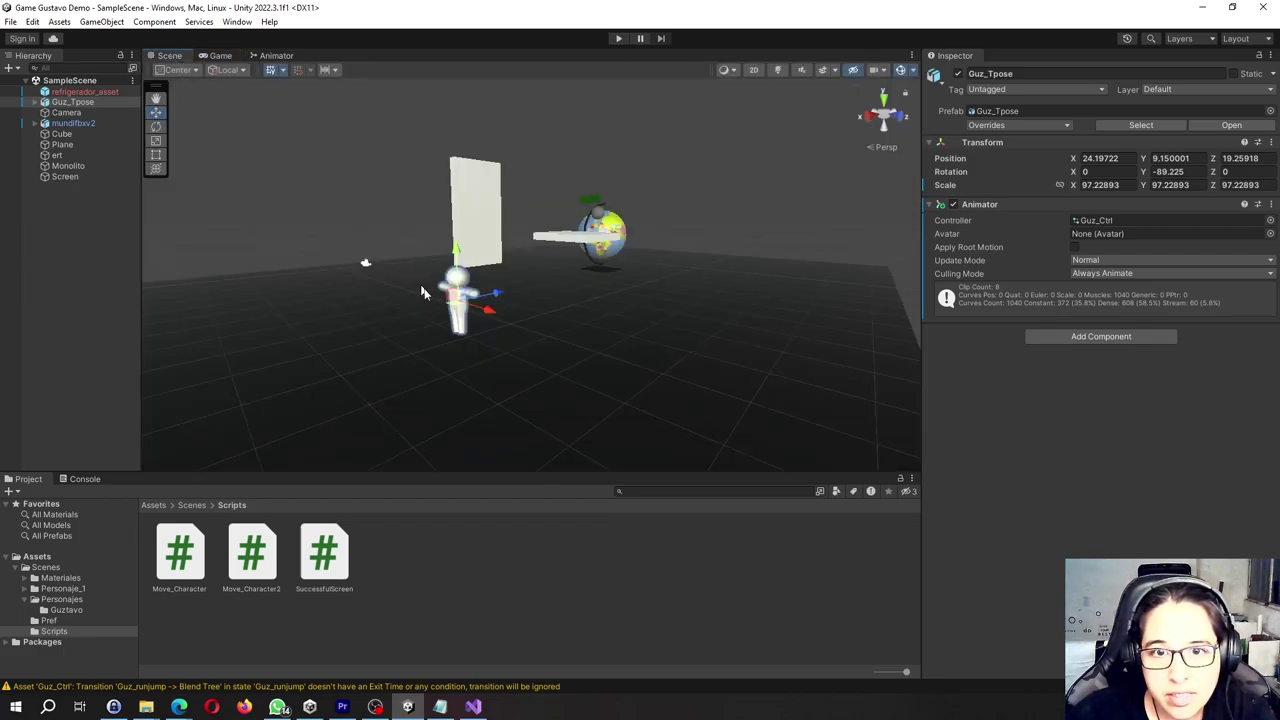
{"action": "left_click", "coordinate": [574, 354]}
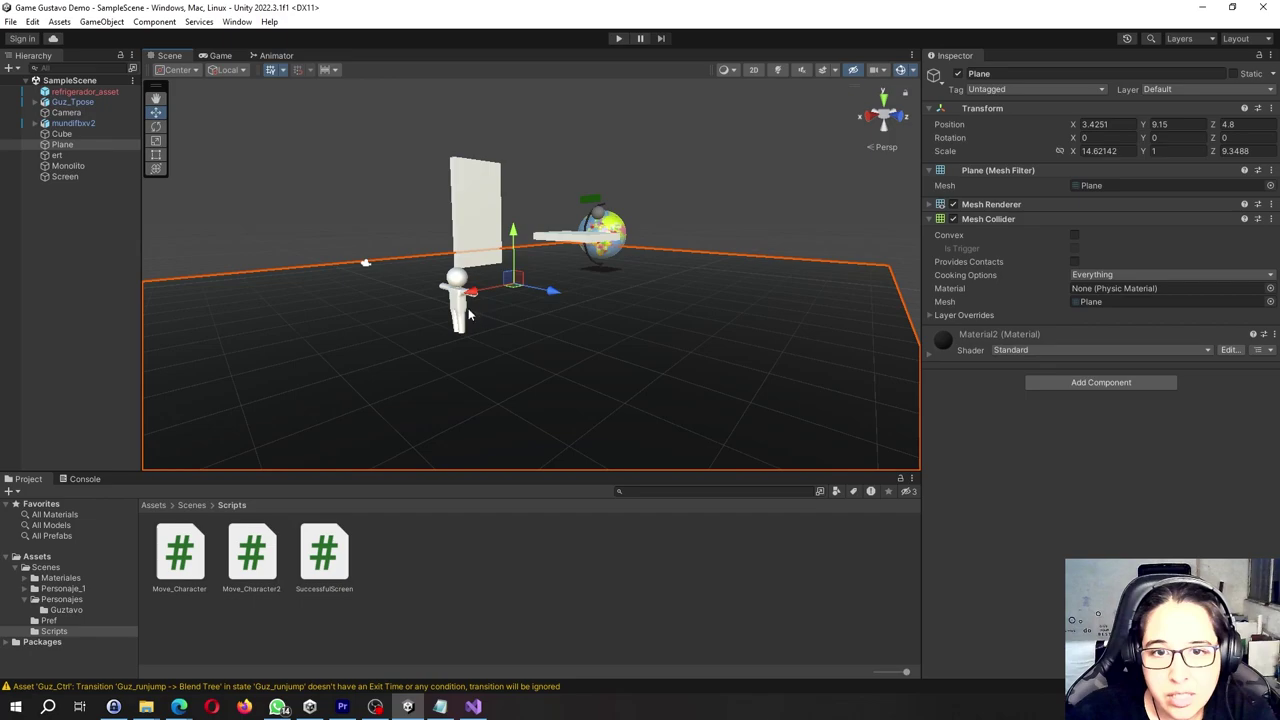
{"action": "left_click", "coordinate": [460, 312]}
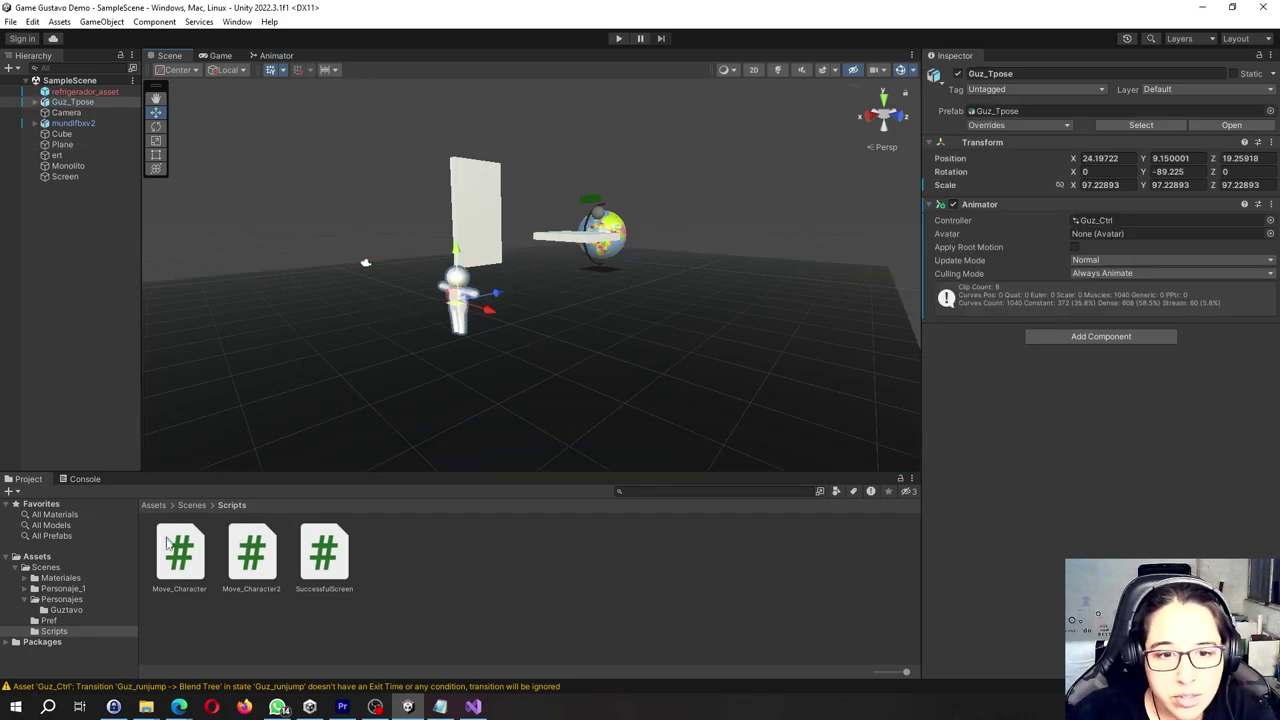
{"action": "left_click", "coordinate": [252, 570]}
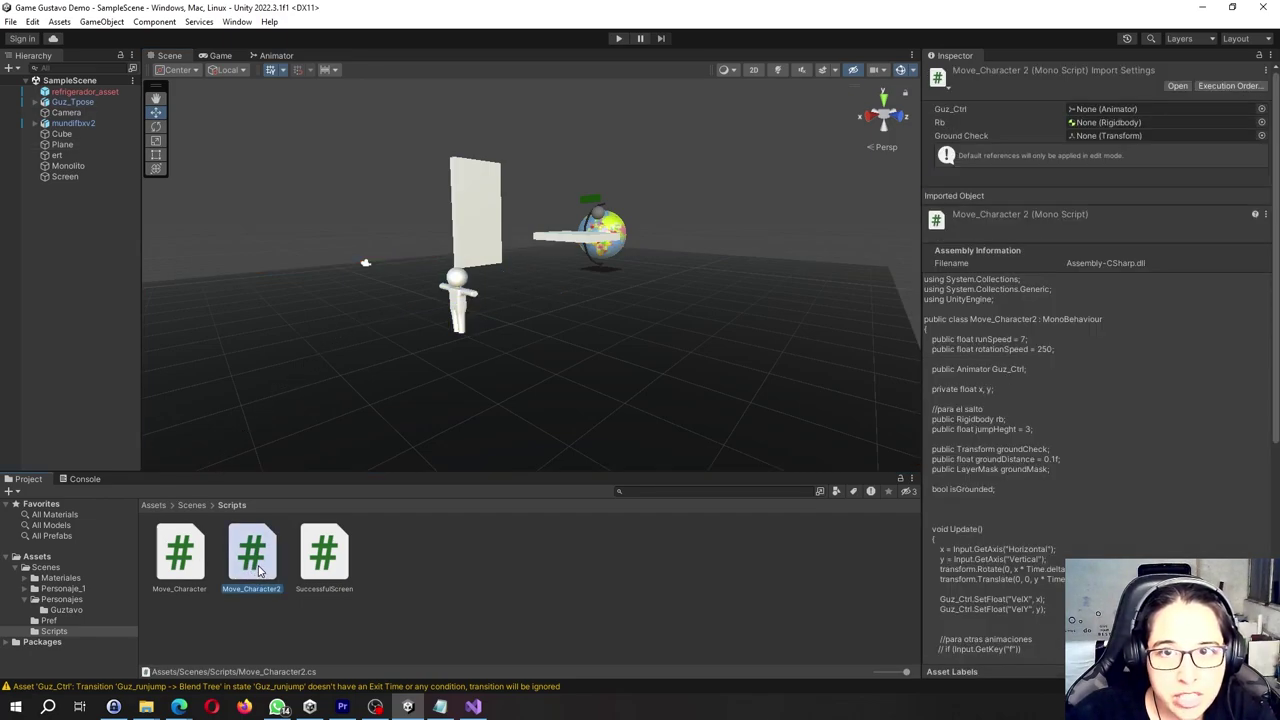
{"action": "left_click_drag", "start_coordinate": [260, 570], "coordinate": [77, 106]}
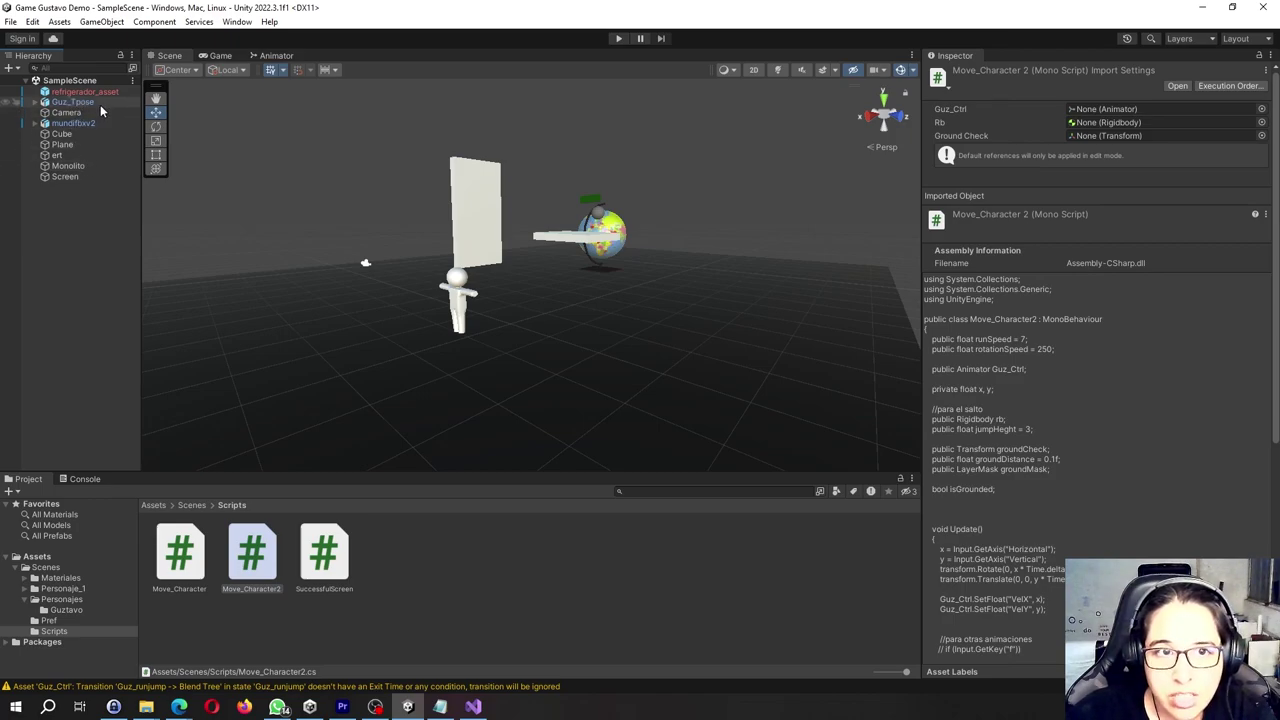
{"action": "left_click", "coordinate": [88, 104]}
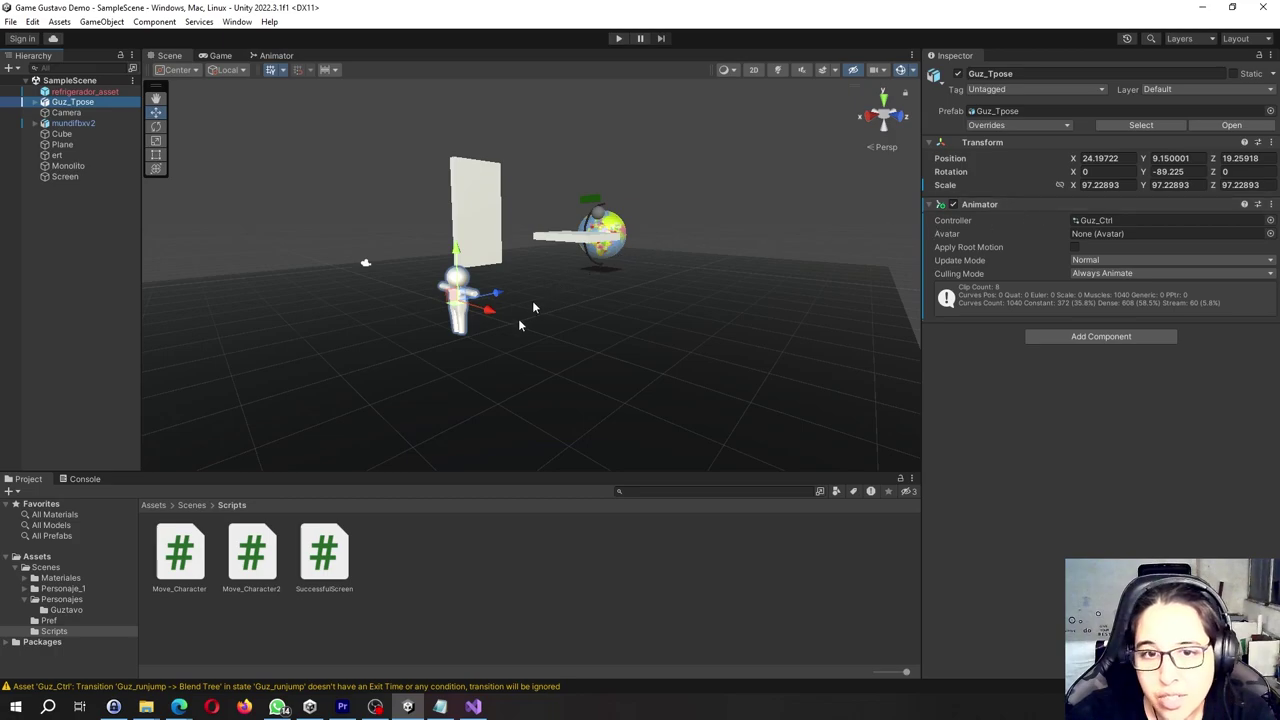
{"action": "left_click_drag", "start_coordinate": [251, 553], "coordinate": [985, 330]}
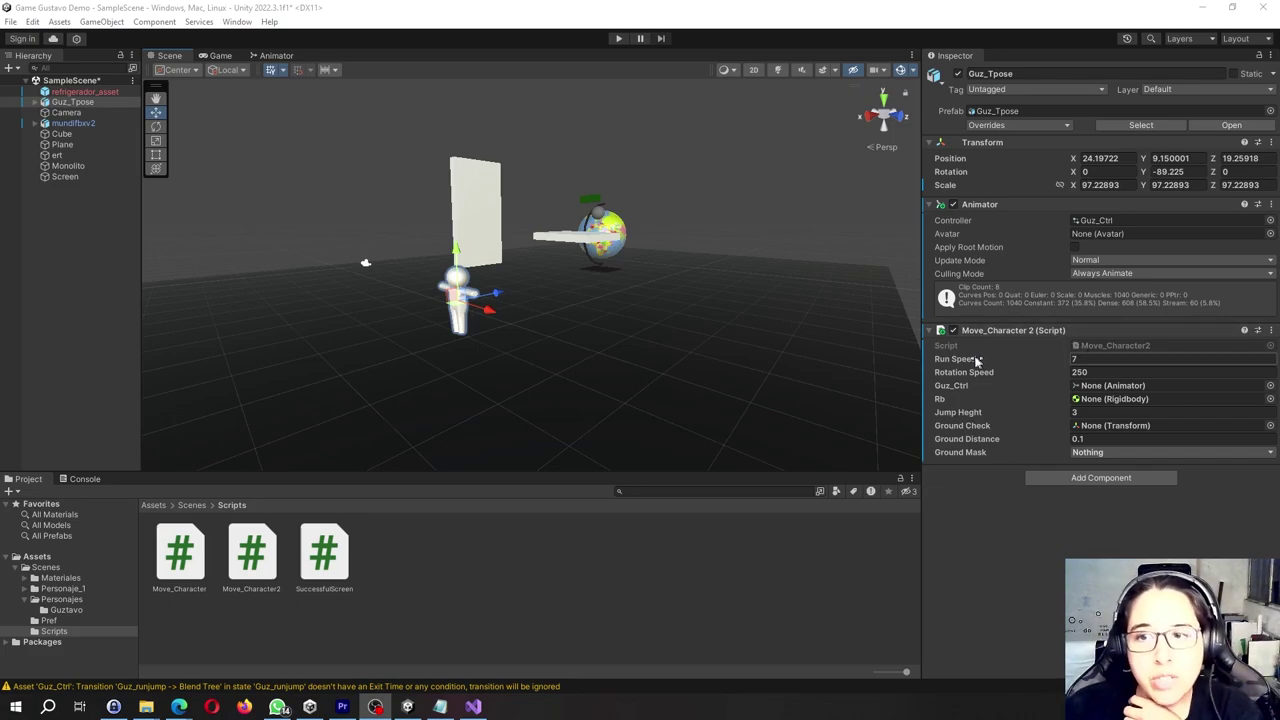
{"action": "left_click", "coordinate": [473, 706]}
Scroll Move_Character2.cs up to review its fields, then return to the Unity editor
{"action": "scroll", "coordinate": [241, 392], "scroll_direction": "up", "scroll_amount": 2}
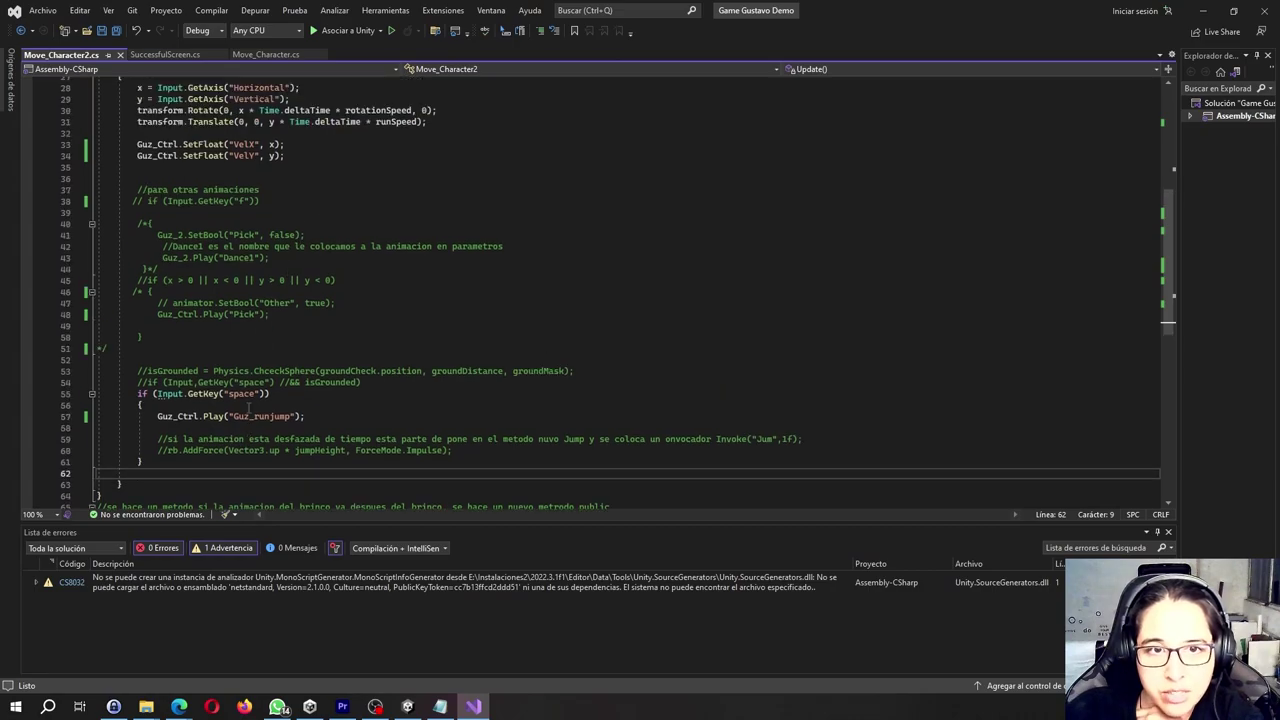
{"action": "scroll", "coordinate": [235, 395], "scroll_direction": "up", "scroll_amount": 2}
{"action": "scroll", "coordinate": [230, 400], "scroll_direction": "up", "scroll_amount": 3}
{"action": "scroll", "coordinate": [225, 403], "scroll_direction": "up", "scroll_amount": 2}
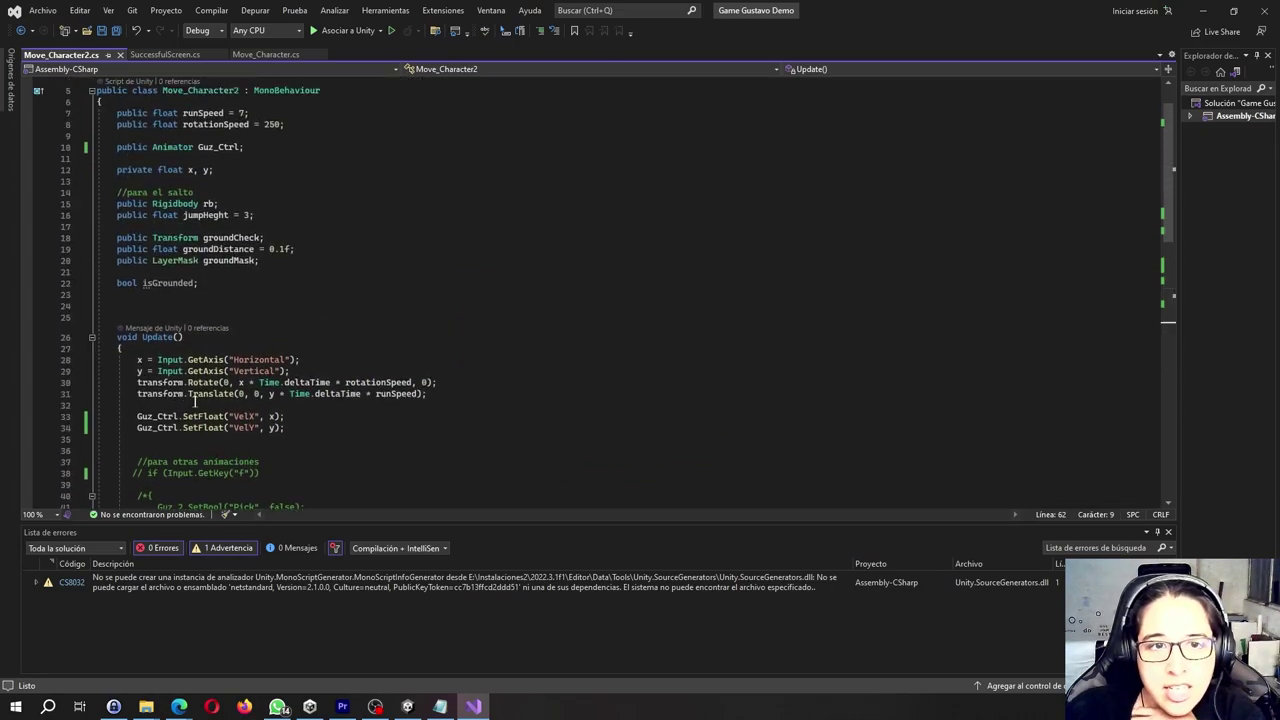
{"action": "scroll", "coordinate": [159, 375], "scroll_direction": "up", "scroll_amount": 2}
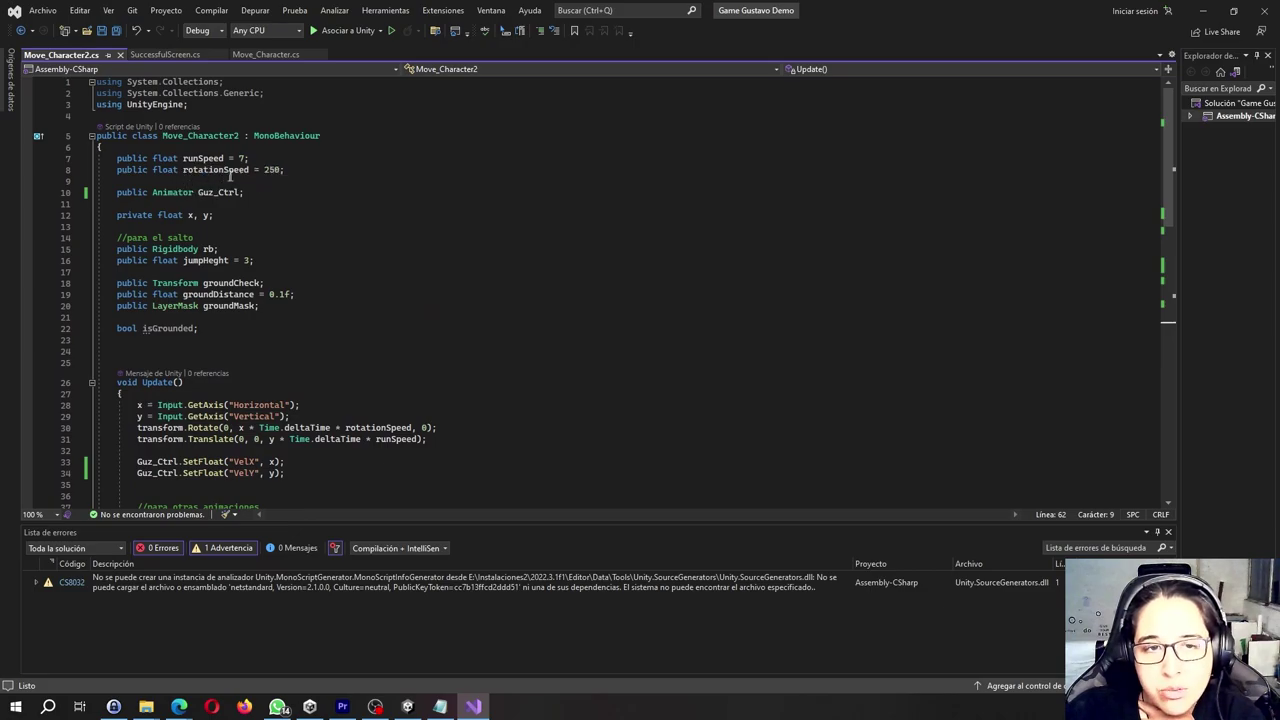
{"action": "left_click", "coordinate": [405, 708]}
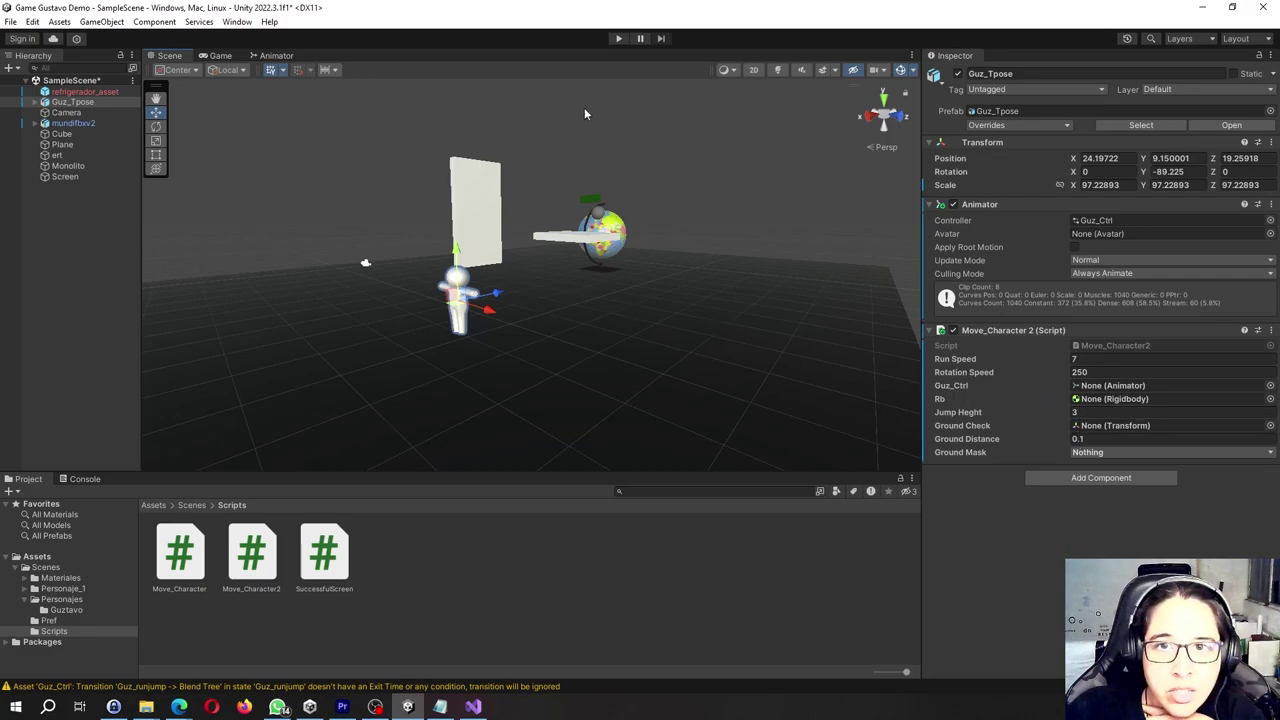
Run a Play test, then browse the Scripts and Gustavo character asset folders
{"action": "left_click", "coordinate": [618, 40]}
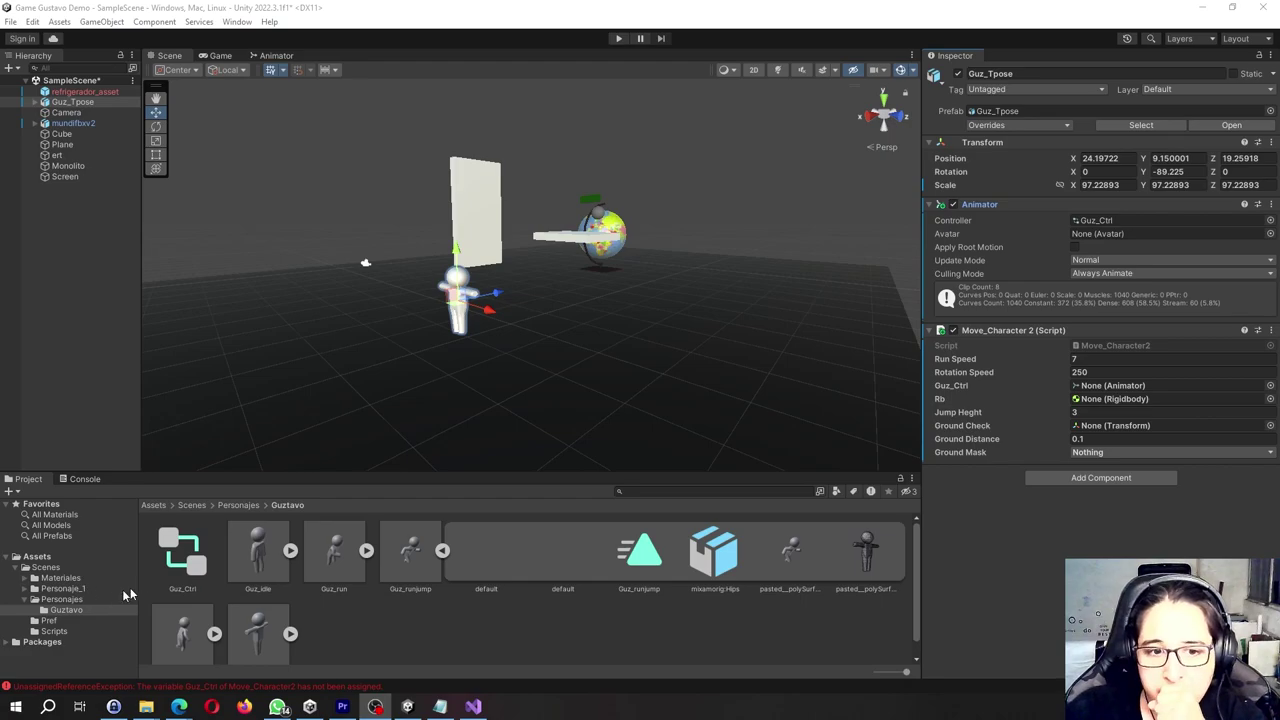
{"action": "left_click", "coordinate": [54, 631]}
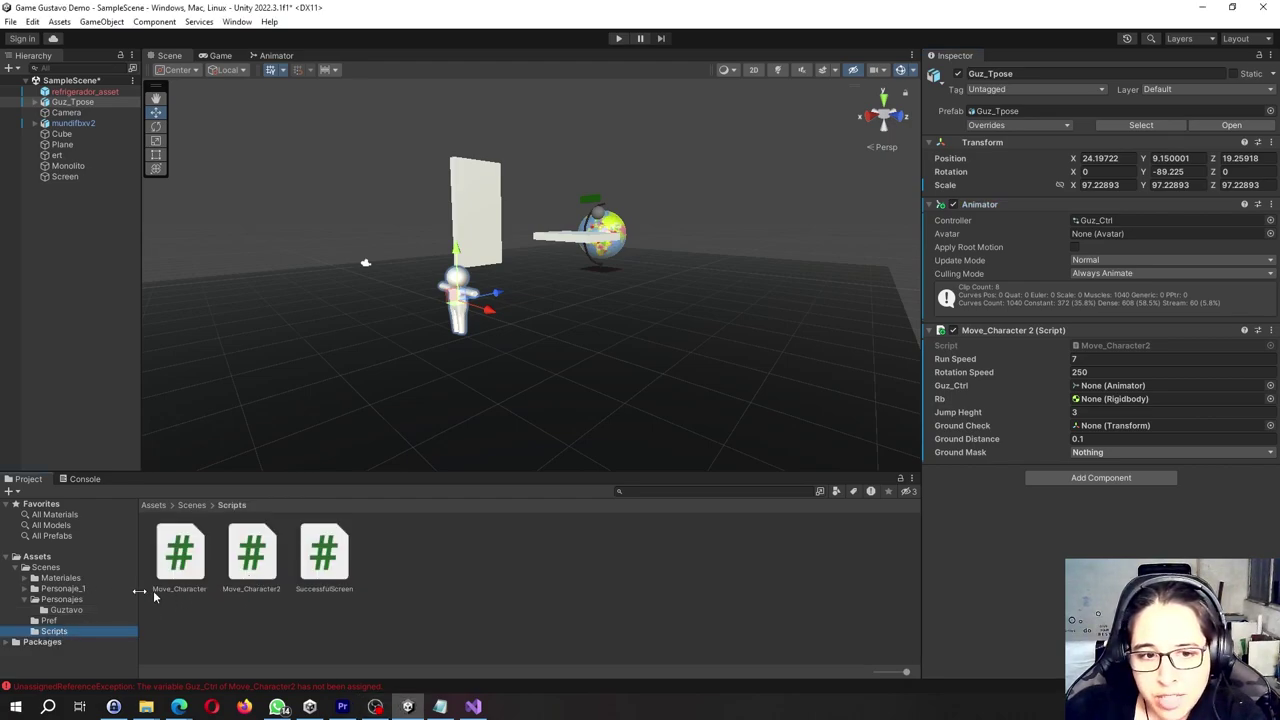
{"action": "left_click", "coordinate": [62, 610]}
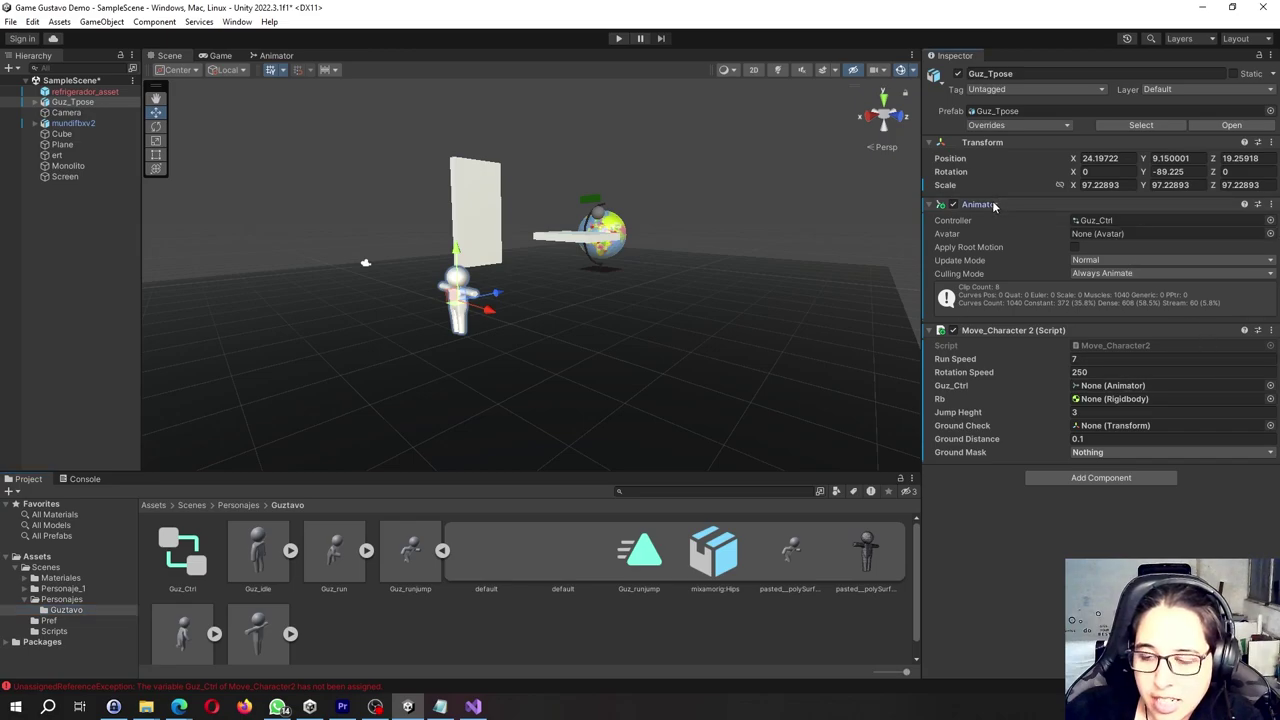
Assign Guz_Tpose's Animator to the Guz_Ctrl field and run Play mode again
{"action": "left_click_drag", "start_coordinate": [993, 205], "coordinate": [1120, 390]}
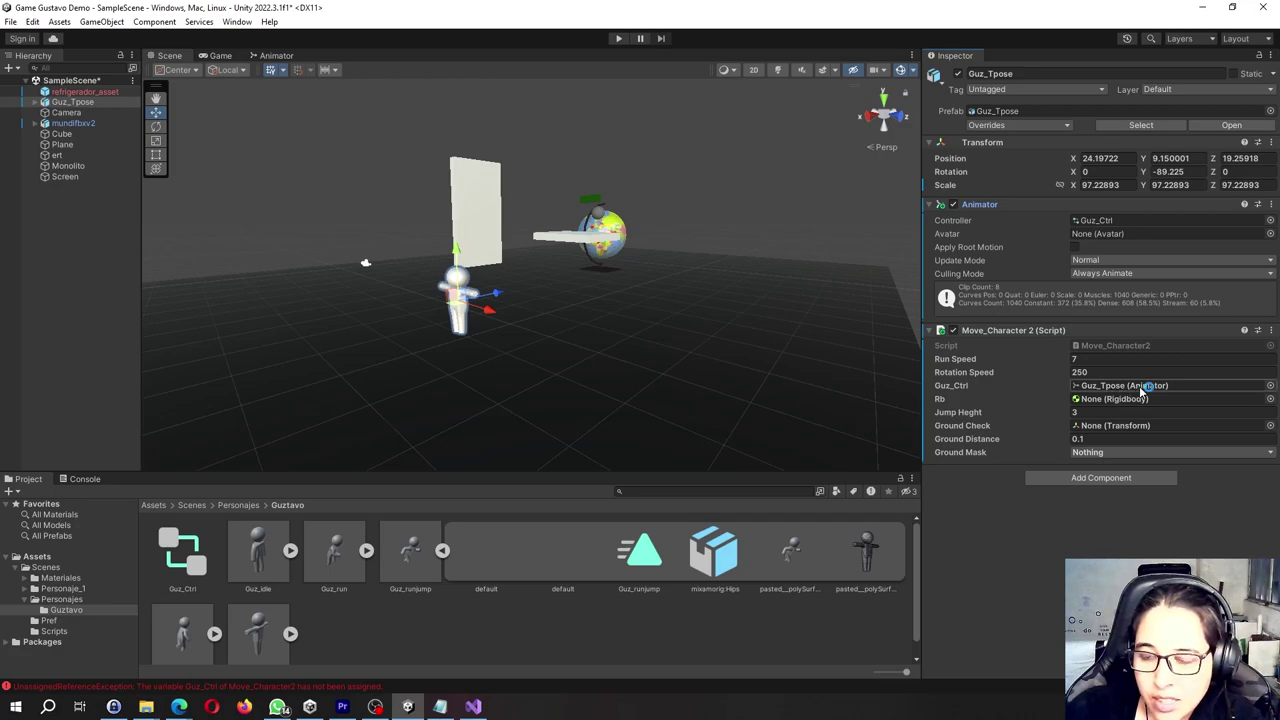
{"action": "left_click", "coordinate": [1270, 386]}
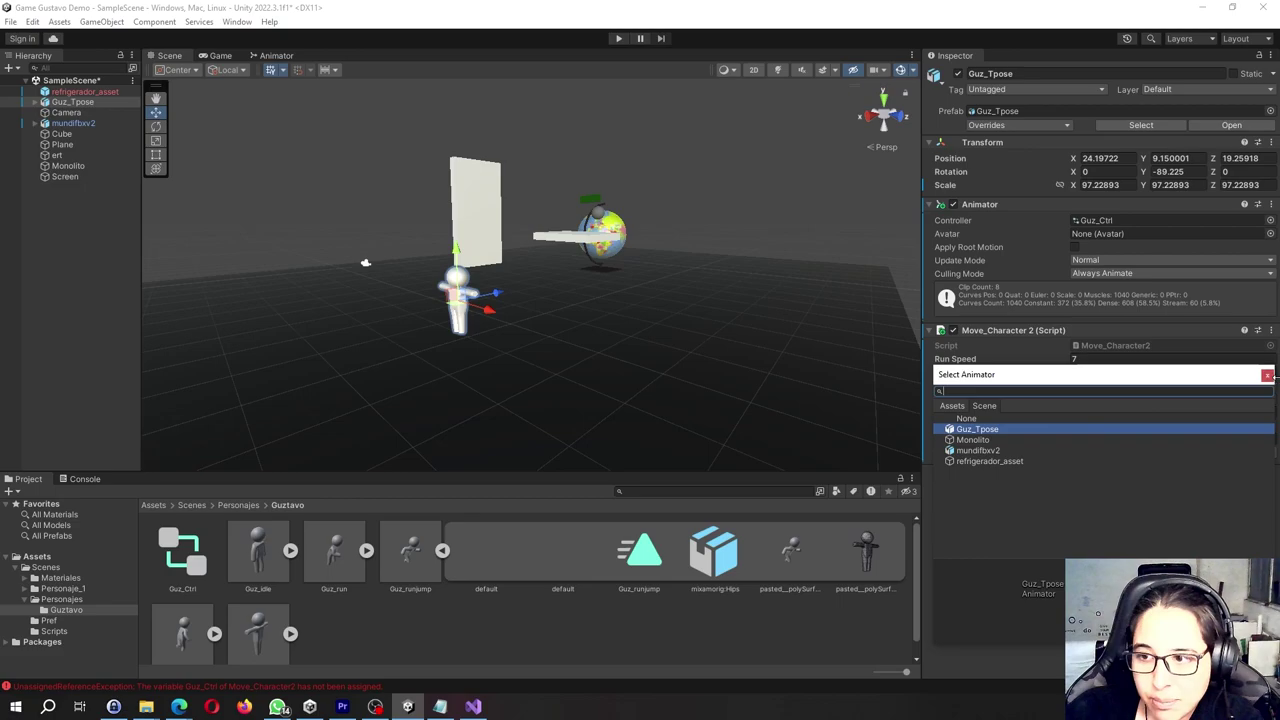
{"action": "left_click", "coordinate": [1267, 375]}
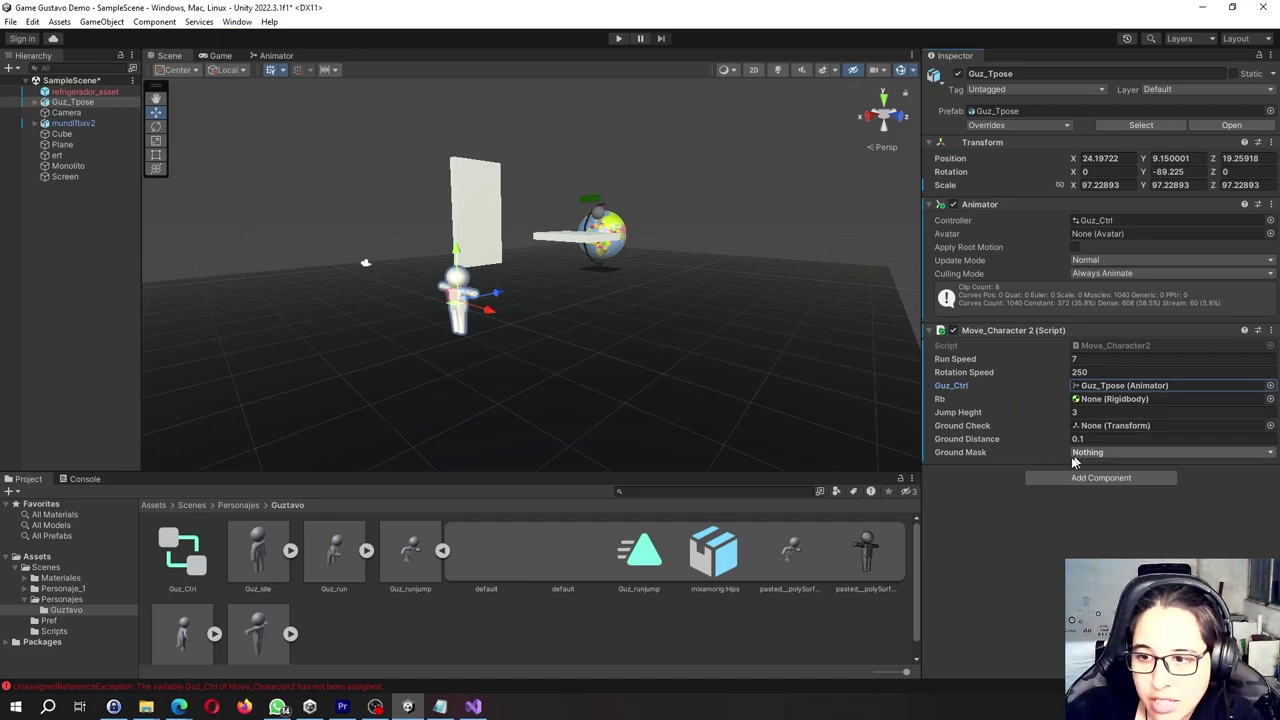
{"action": "left_click", "coordinate": [619, 39]}
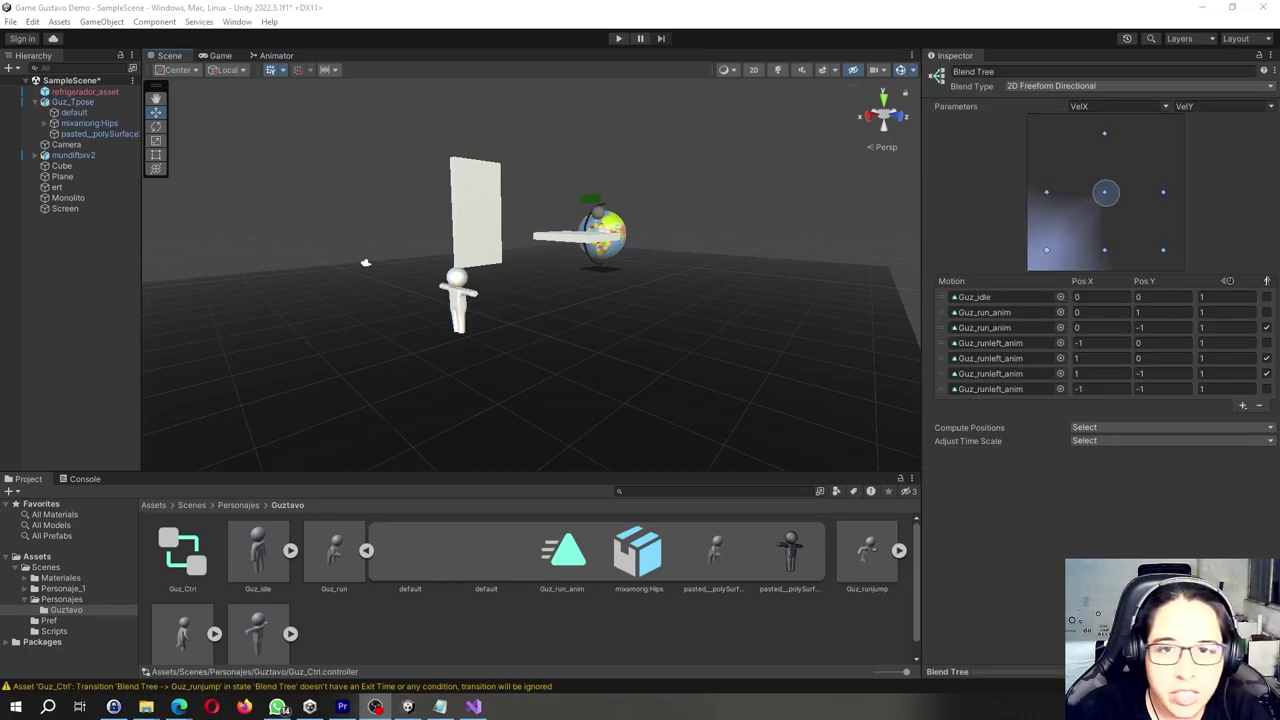
Select Guz_Tpose and check its Animator avatar is Guz_TposeAvatar, leaving it unchanged
{"action": "left_click", "coordinate": [458, 300]}
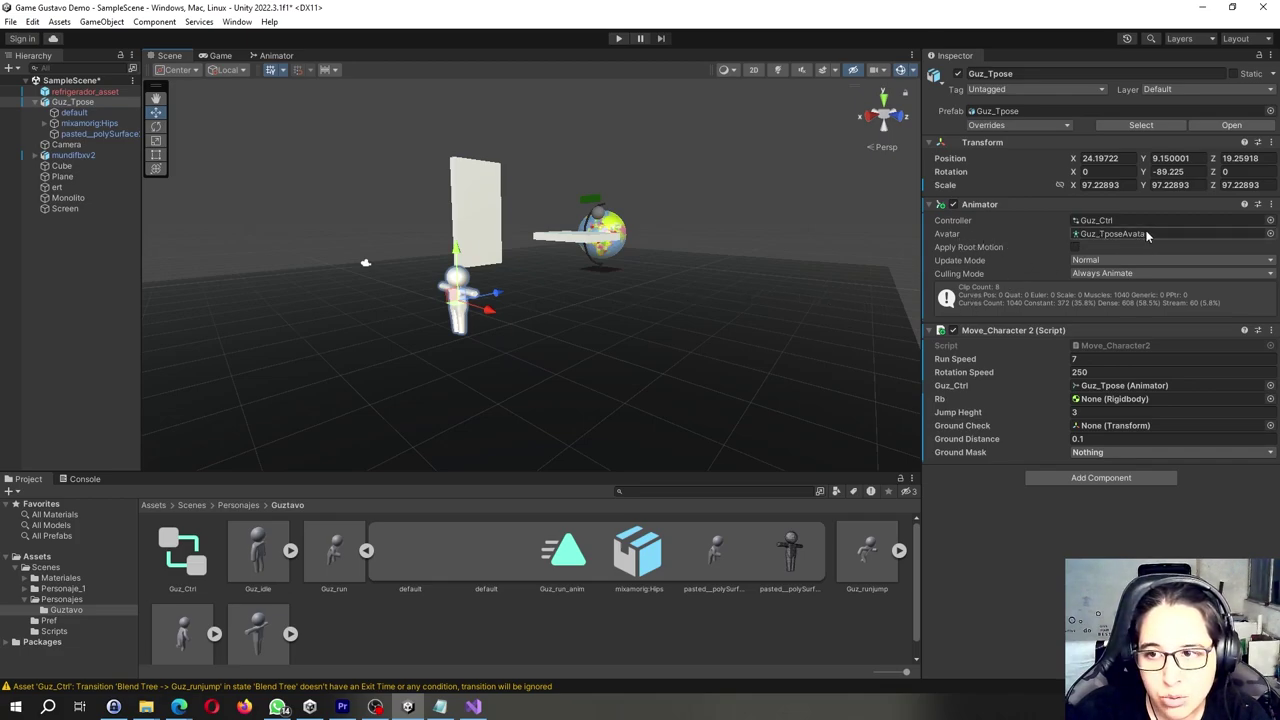
{"action": "left_click", "coordinate": [1271, 234]}
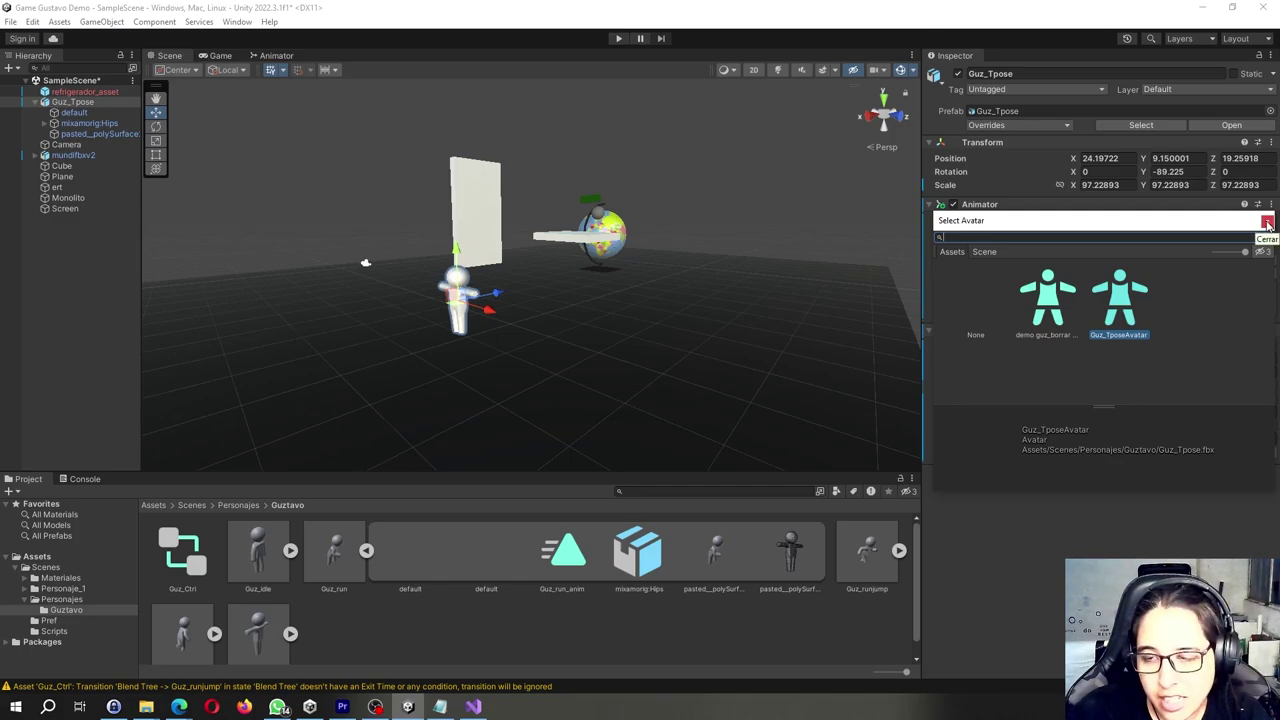
{"action": "left_click", "coordinate": [1268, 224]}
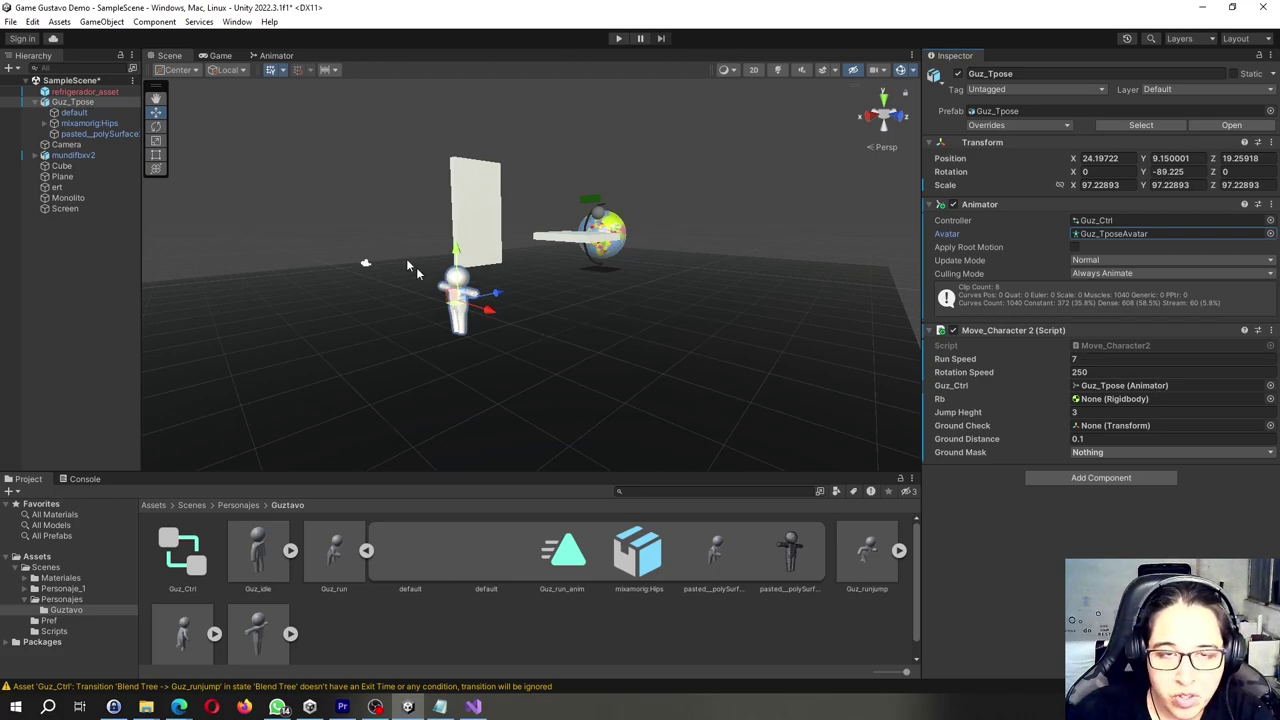
In the Animator's Base Layer, delete the old Entry to Guz_runjump transition
{"action": "left_click", "coordinate": [276, 55]}
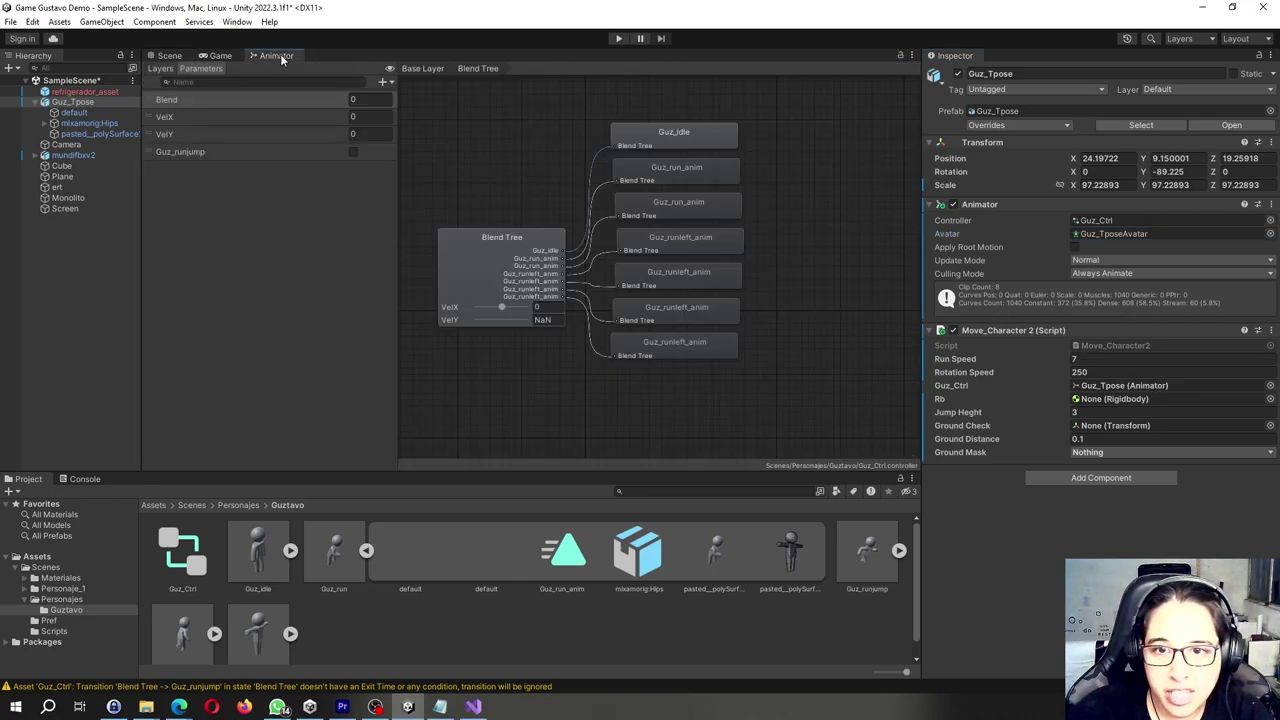
{"action": "left_click", "coordinate": [417, 68]}
{"action": "left_click", "coordinate": [627, 315]}
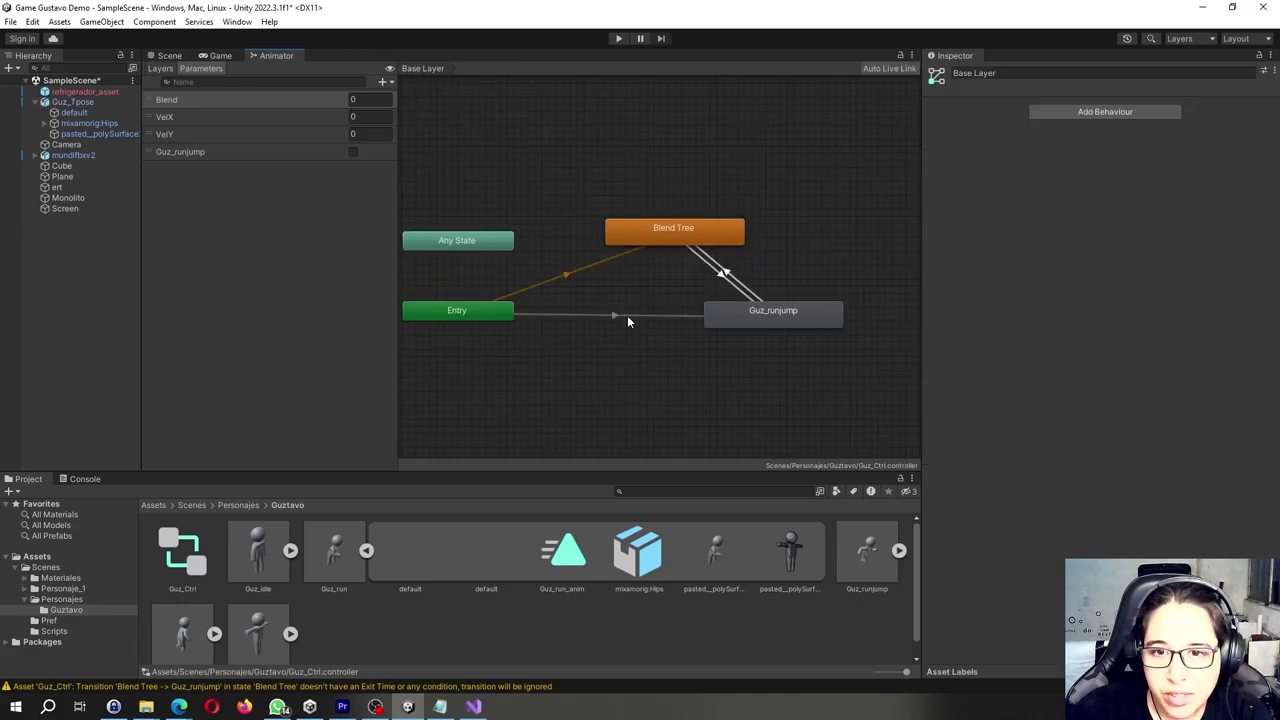
{"action": "left_click", "coordinate": [630, 310]}
{"action": "right_click", "coordinate": [630, 310]}
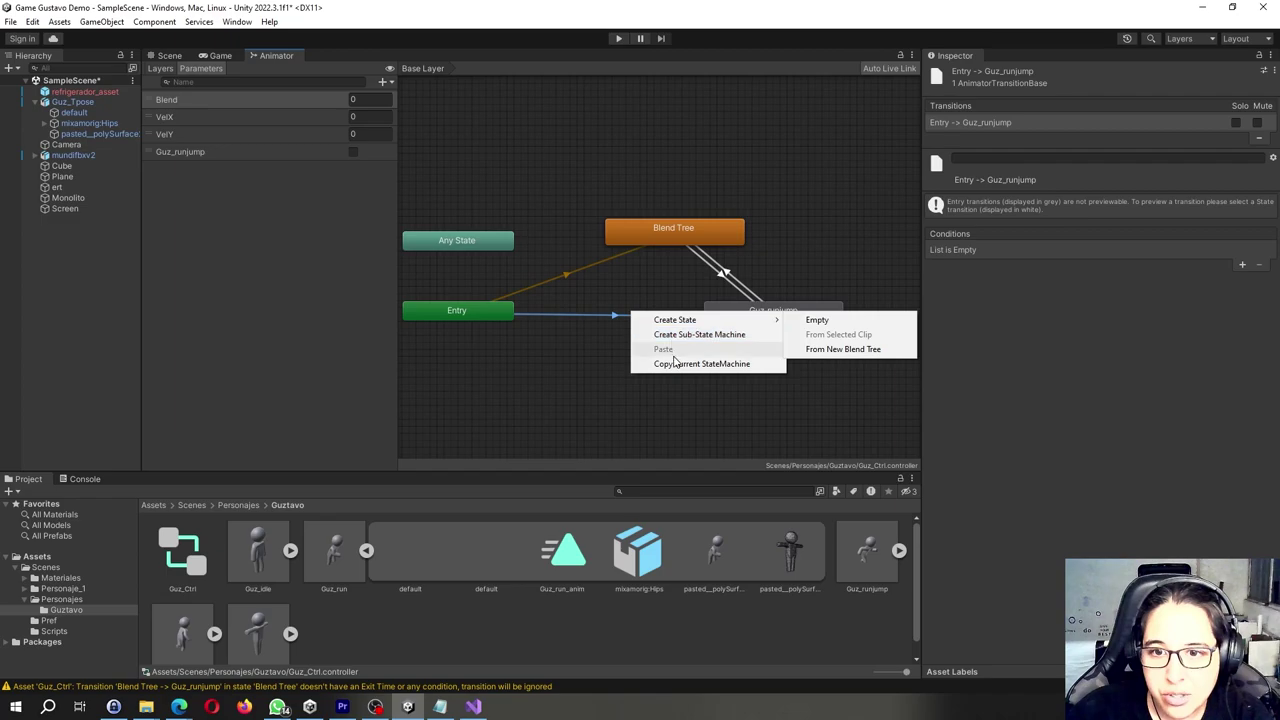
{"action": "left_click", "coordinate": [594, 331]}
{"action": "left_click", "coordinate": [599, 314]}
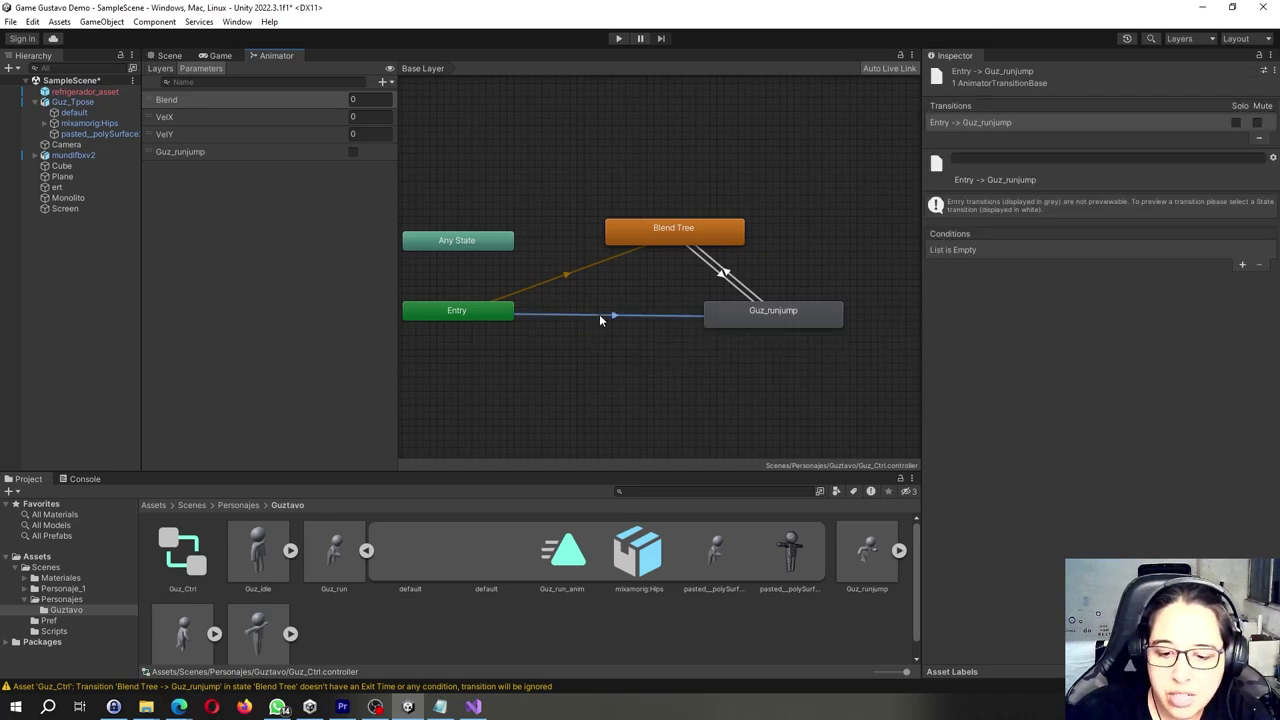
{"action": "key", "text": "Delete"}
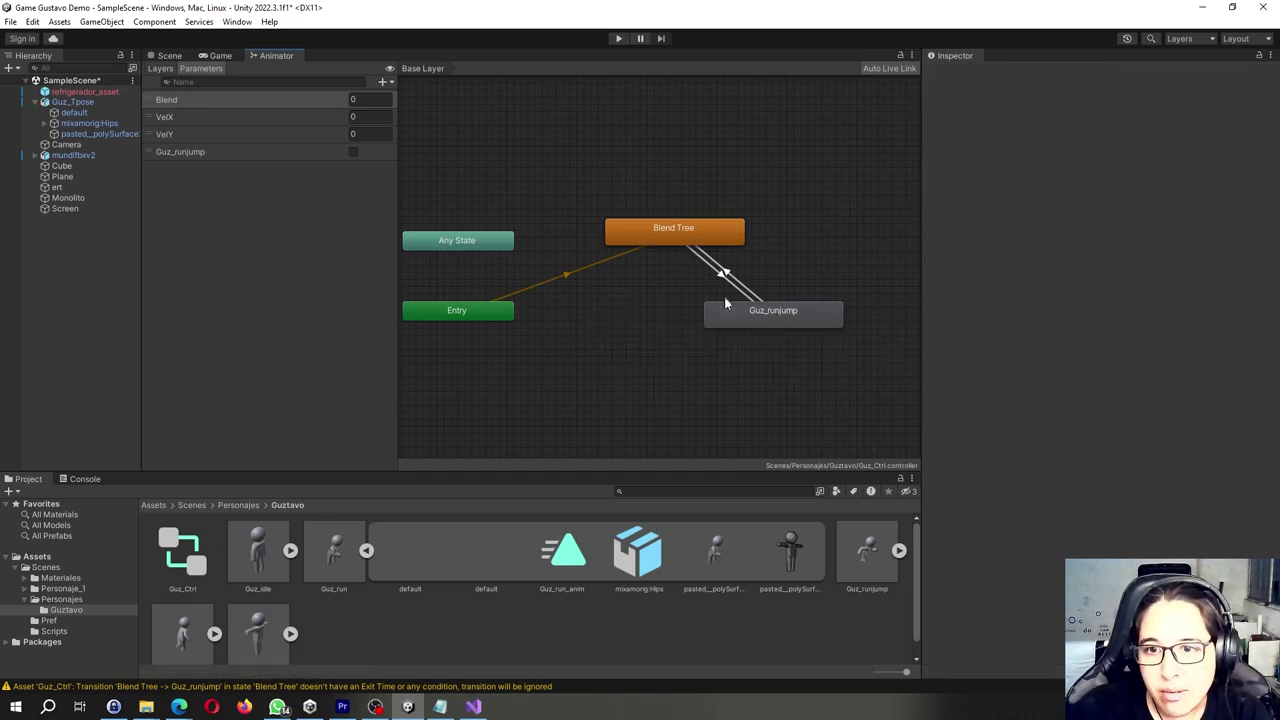
Create a new transition from the Entry node to the Guz_runjump state
{"action": "left_click", "coordinate": [728, 308]}
{"action": "right_click", "coordinate": [728, 308]}
{"action": "left_click", "coordinate": [755, 318]}
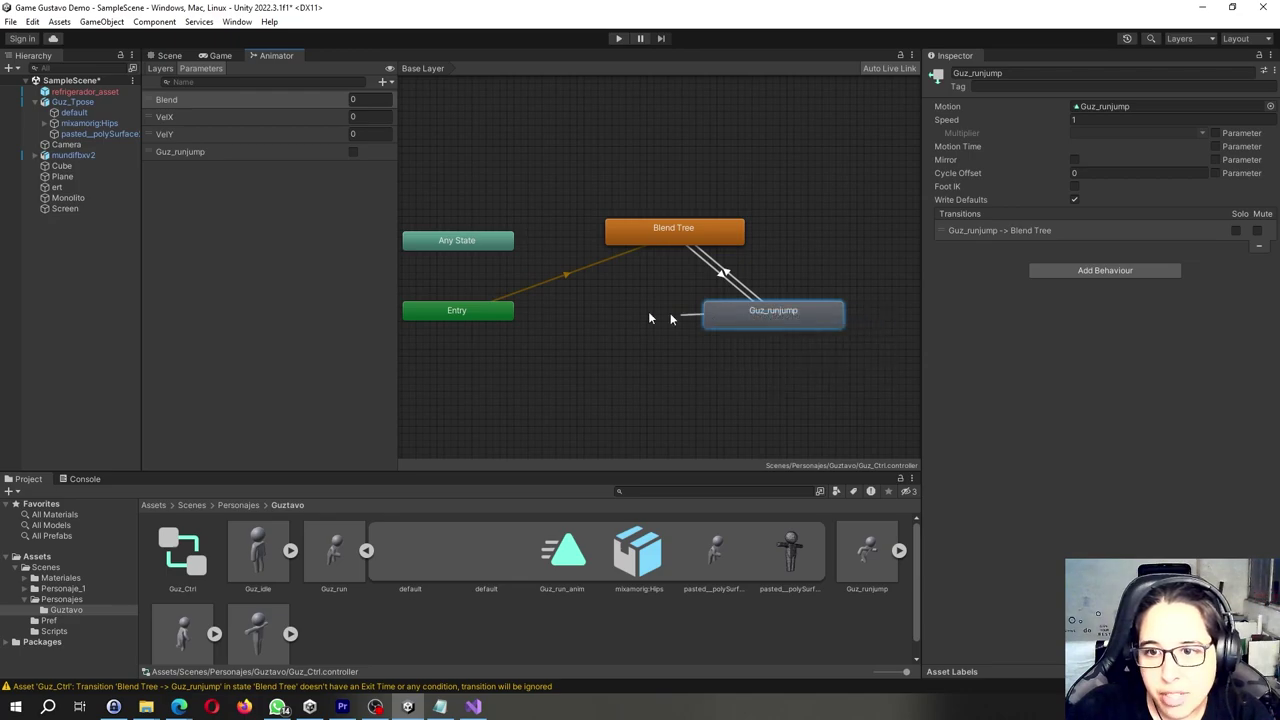
{"action": "right_click", "coordinate": [657, 320]}
{"action": "left_click", "coordinate": [566, 338]}
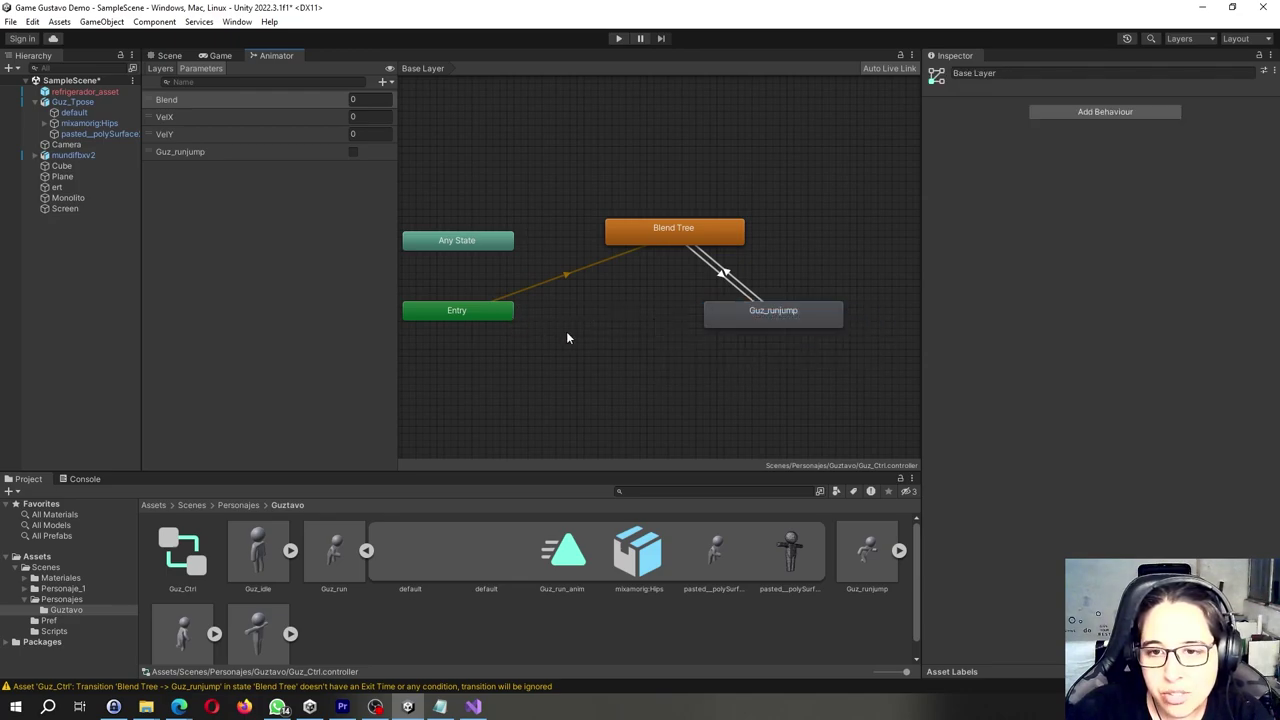
{"action": "left_click", "coordinate": [472, 314]}
{"action": "right_click", "coordinate": [472, 314]}
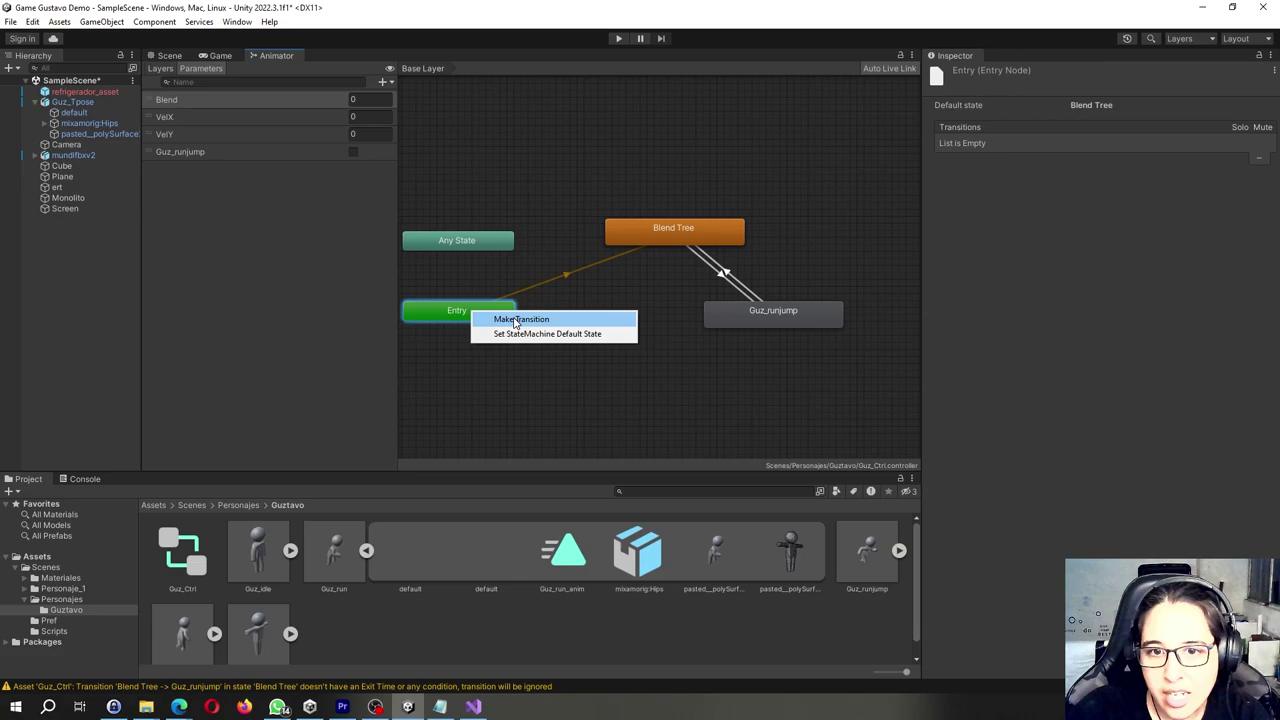
{"action": "left_click", "coordinate": [495, 318]}
{"action": "left_click", "coordinate": [732, 313]}
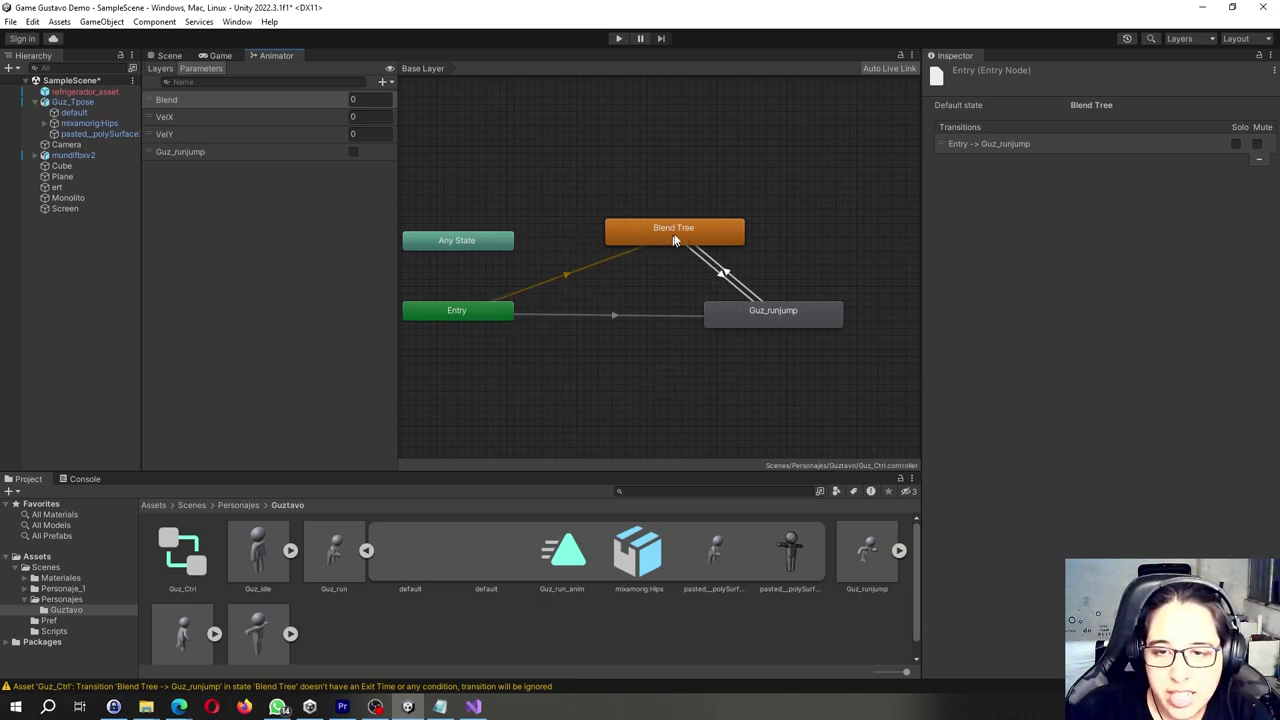
{"action": "left_click", "coordinate": [743, 297]}
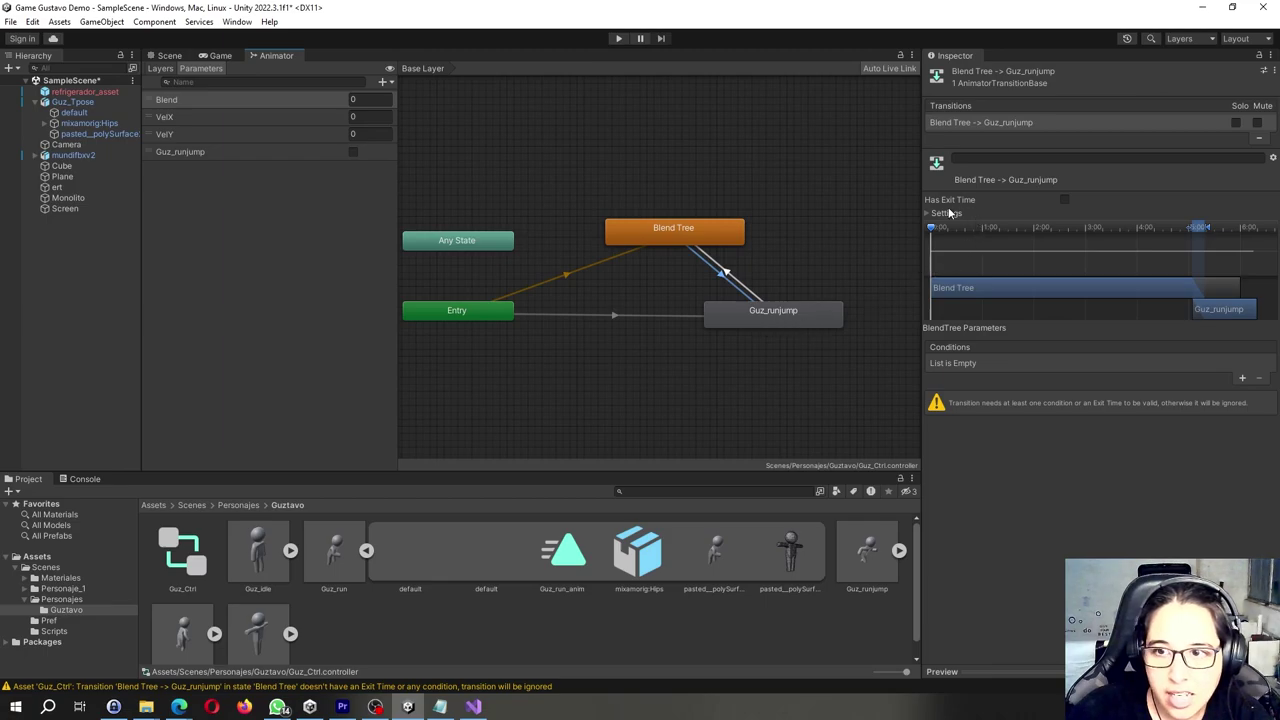
{"action": "left_click", "coordinate": [754, 292]}
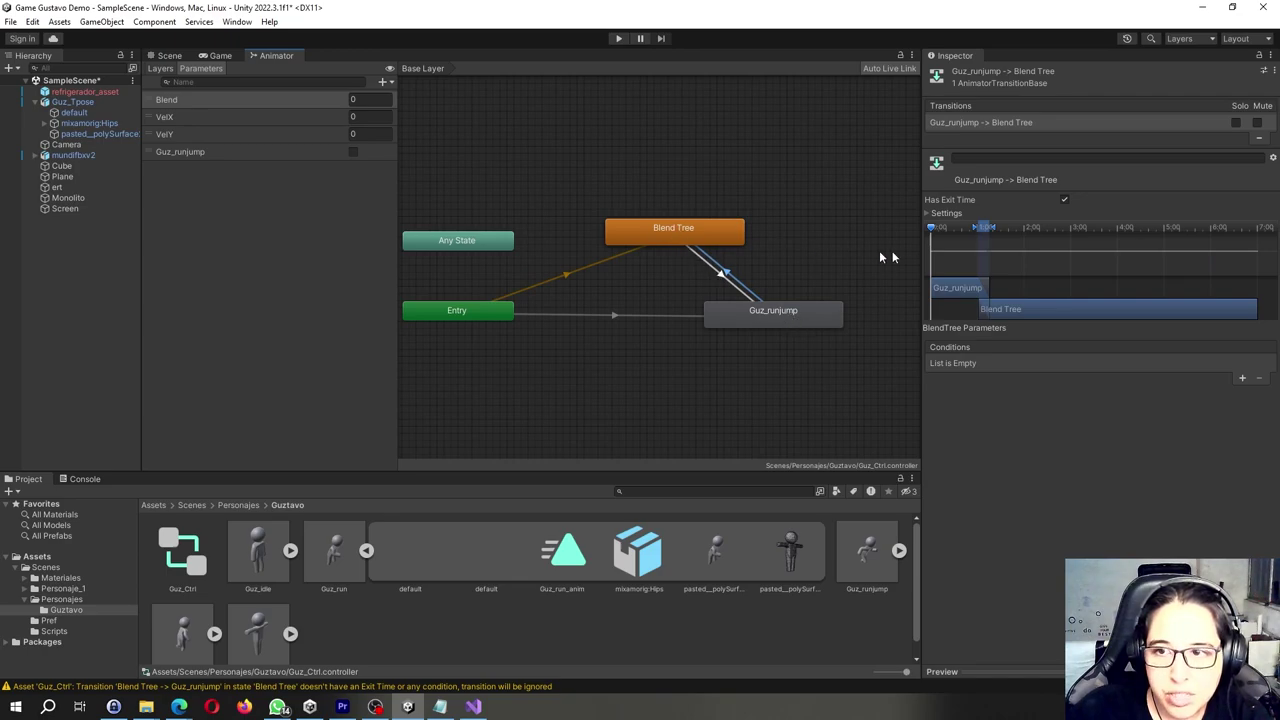
{"action": "left_click", "coordinate": [1064, 200]}
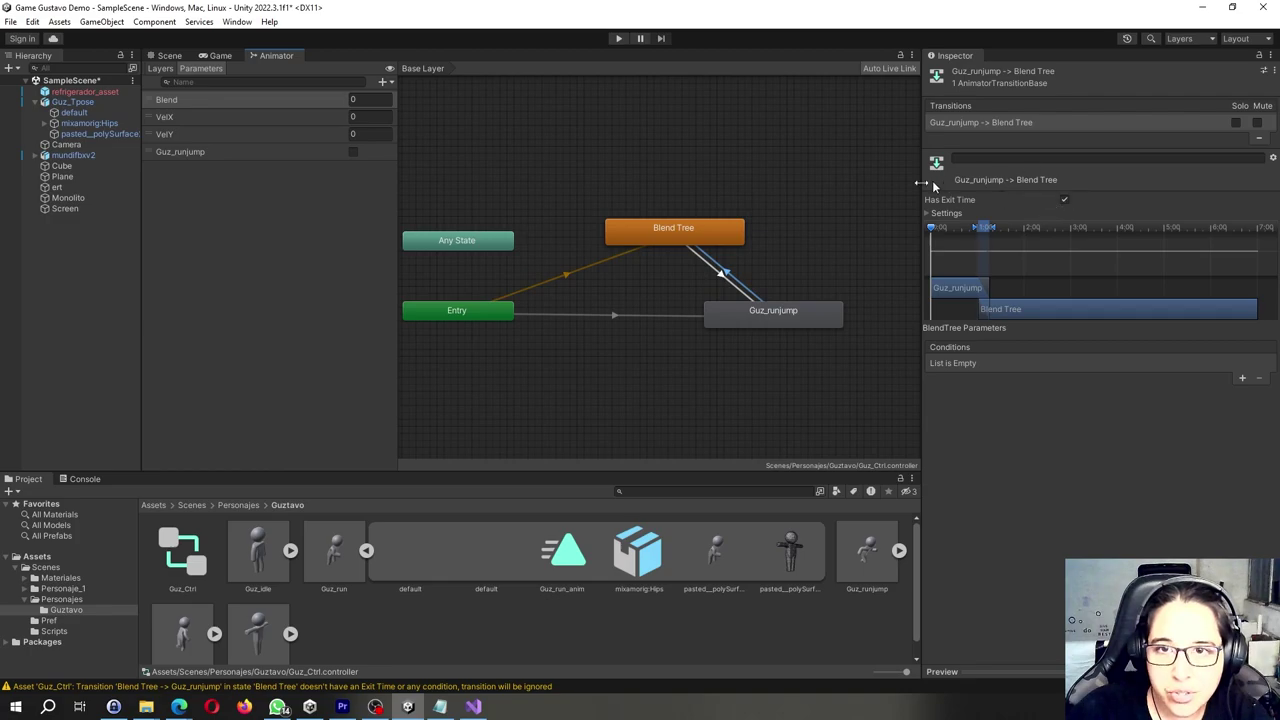
{"action": "left_click", "coordinate": [822, 247]}
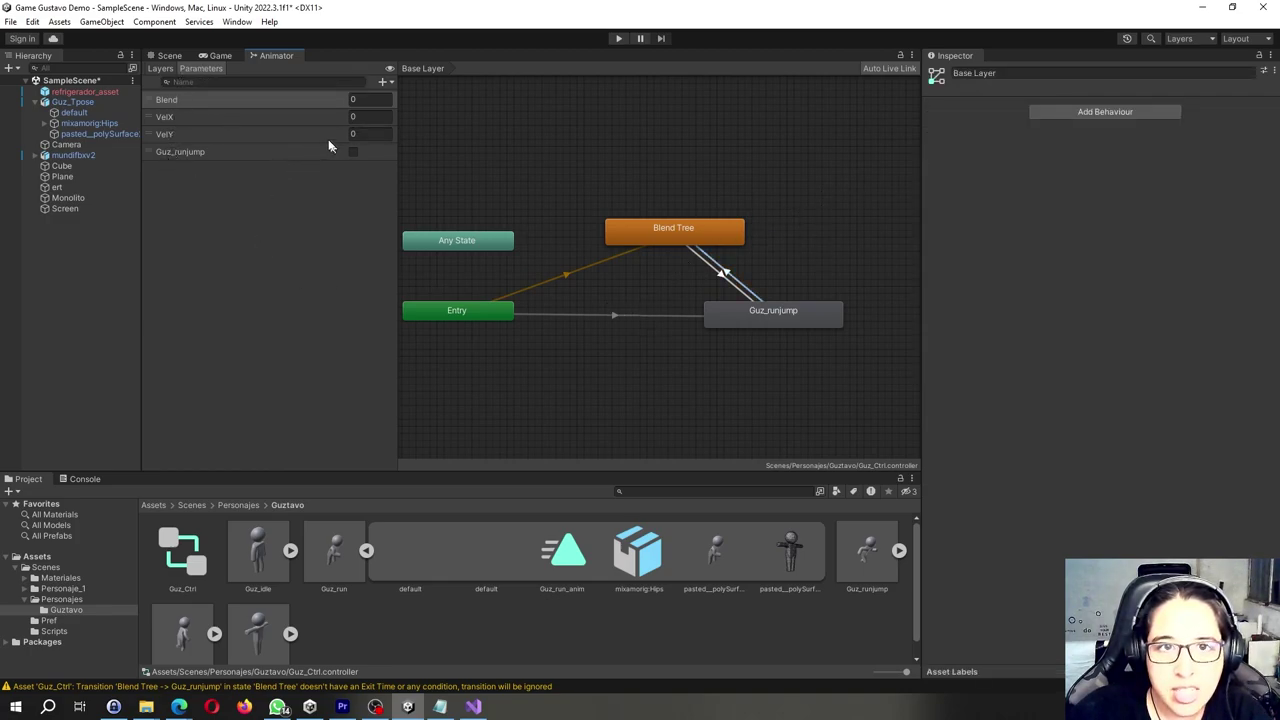
Select New Layer in the Animator's Layers list and delete it, then return to the Scene view
{"action": "left_click", "coordinate": [162, 70]}
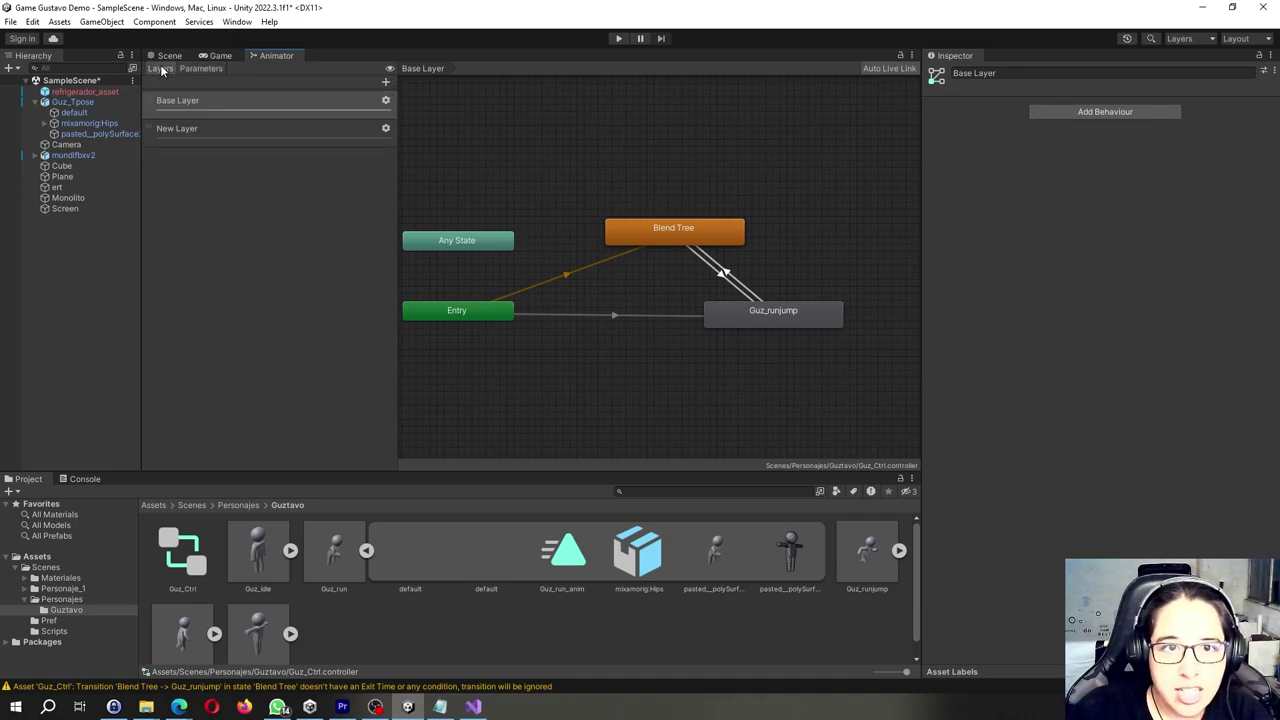
{"action": "left_click", "coordinate": [245, 132]}
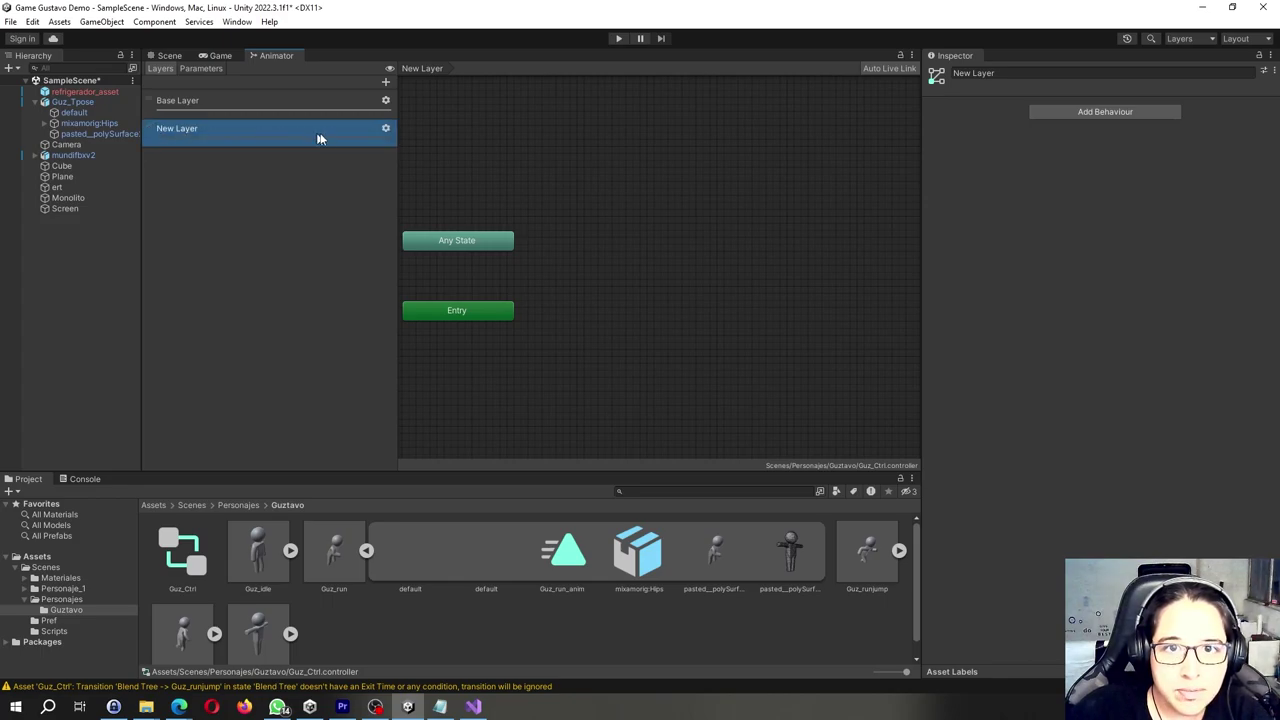
{"action": "left_click", "coordinate": [386, 129]}
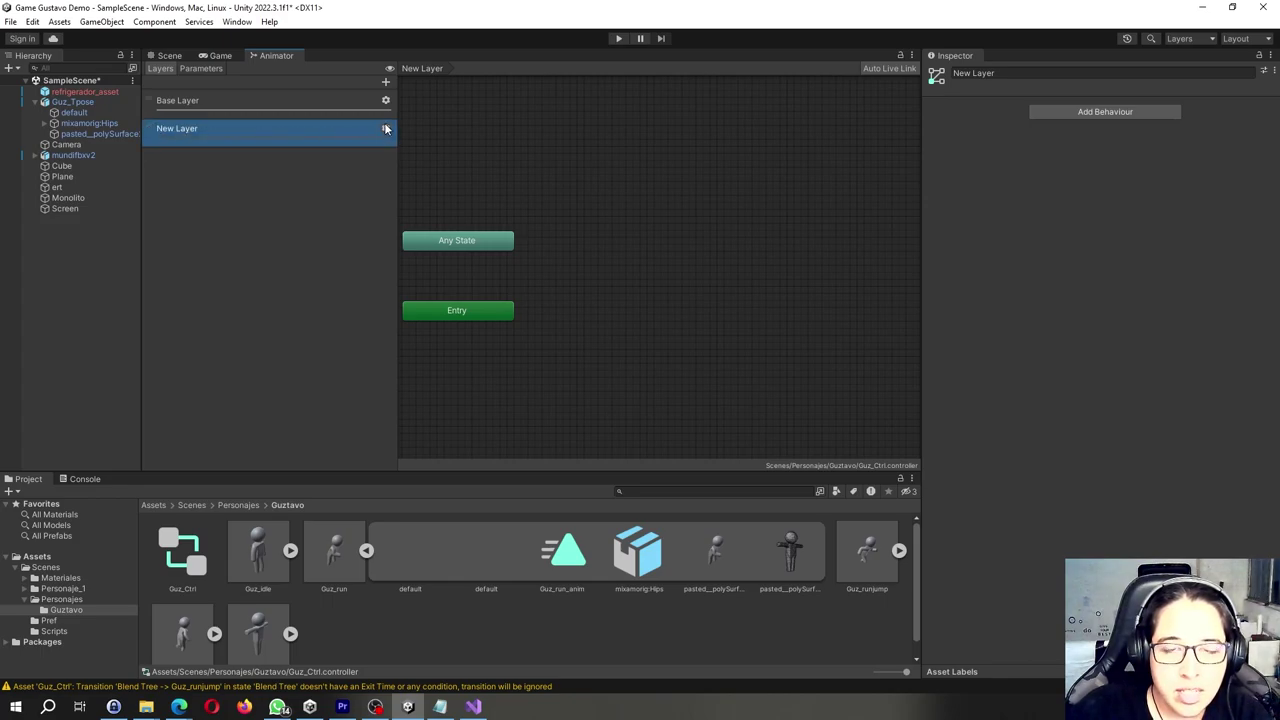
{"action": "double_click", "coordinate": [331, 123]}
{"action": "left_click", "coordinate": [335, 150]}
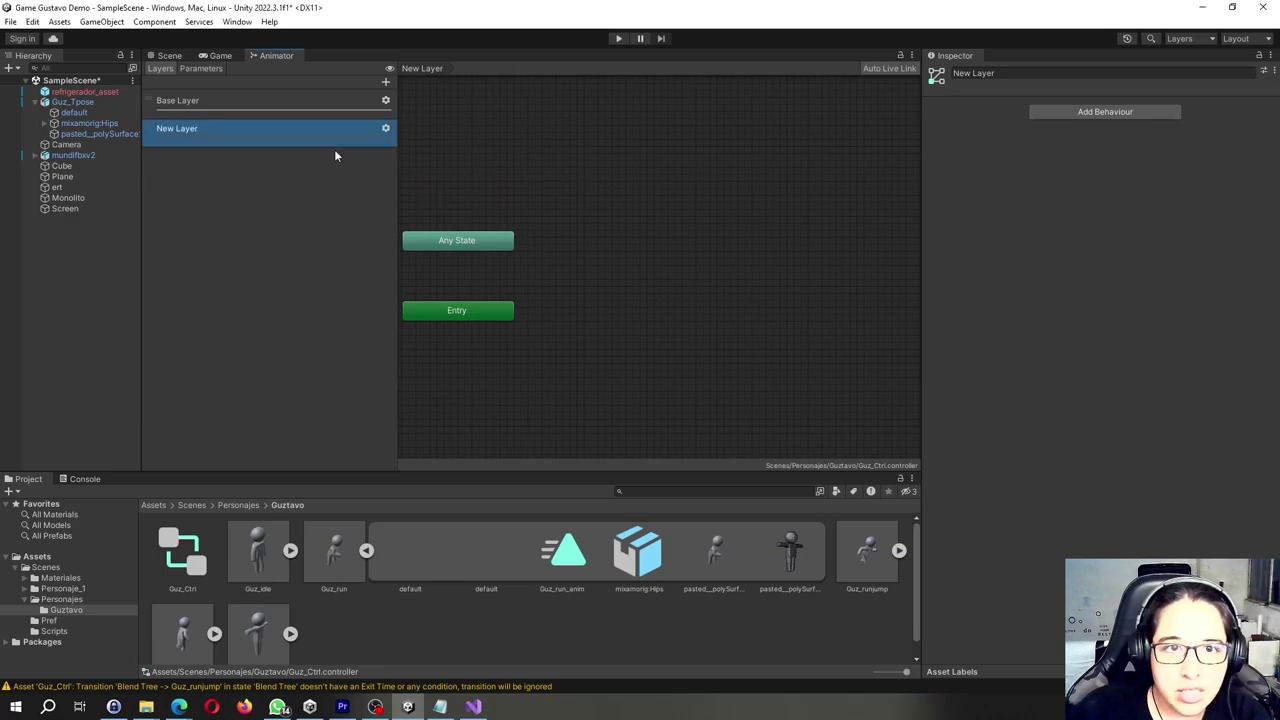
{"action": "key", "text": "Delete"}
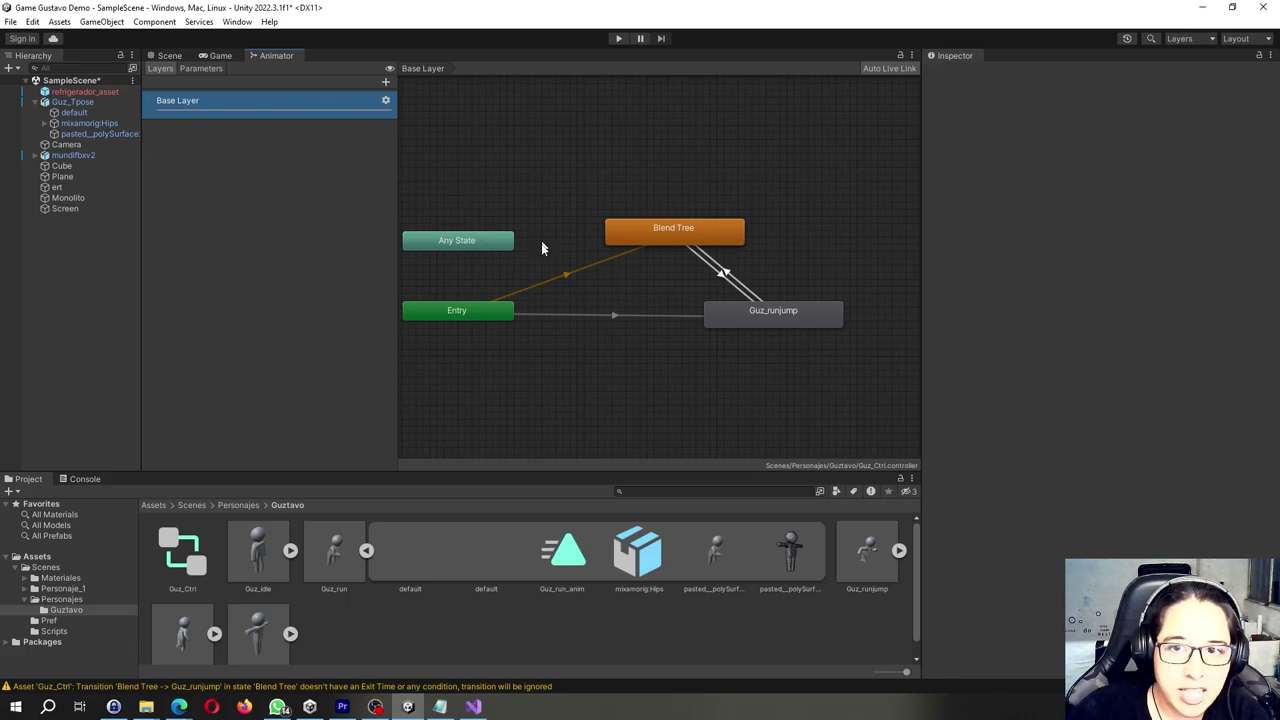
{"action": "left_click", "coordinate": [168, 57]}
Select Guz_Tpose in the Scene view and enter Play mode
{"action": "left_click", "coordinate": [456, 310]}
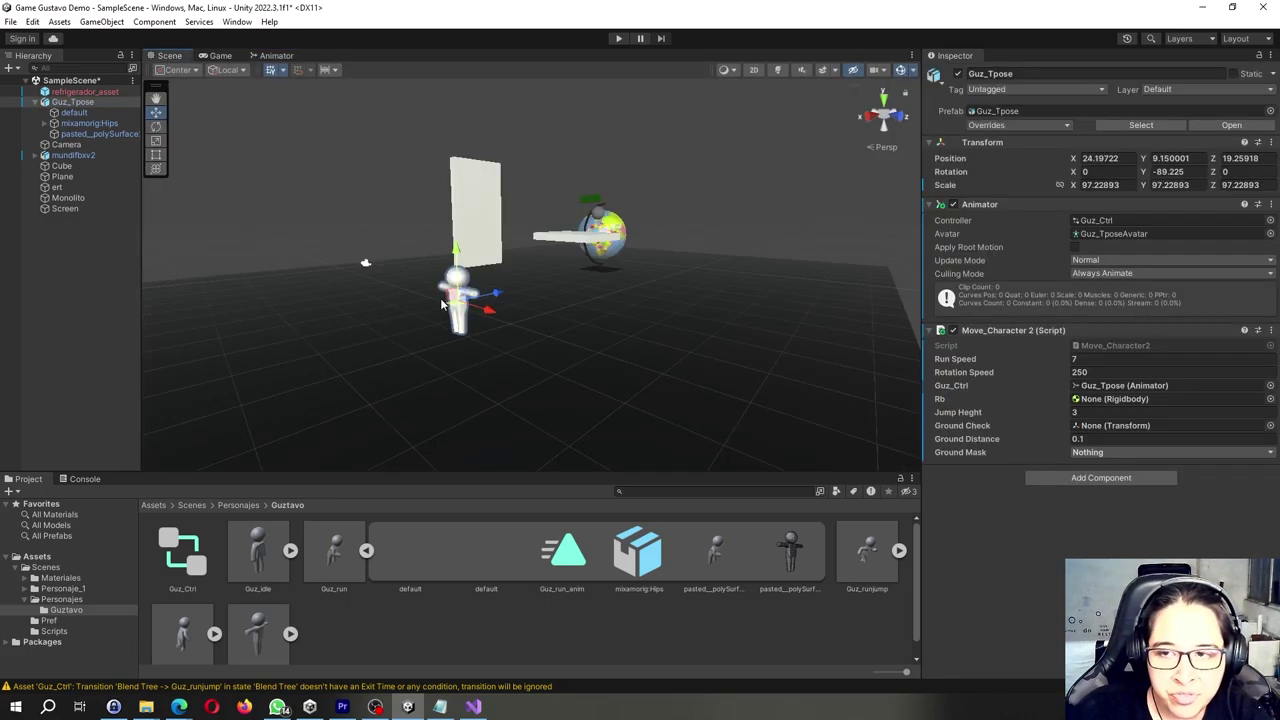
{"action": "scroll", "coordinate": [452, 325], "scroll_direction": "up", "scroll_amount": 2}
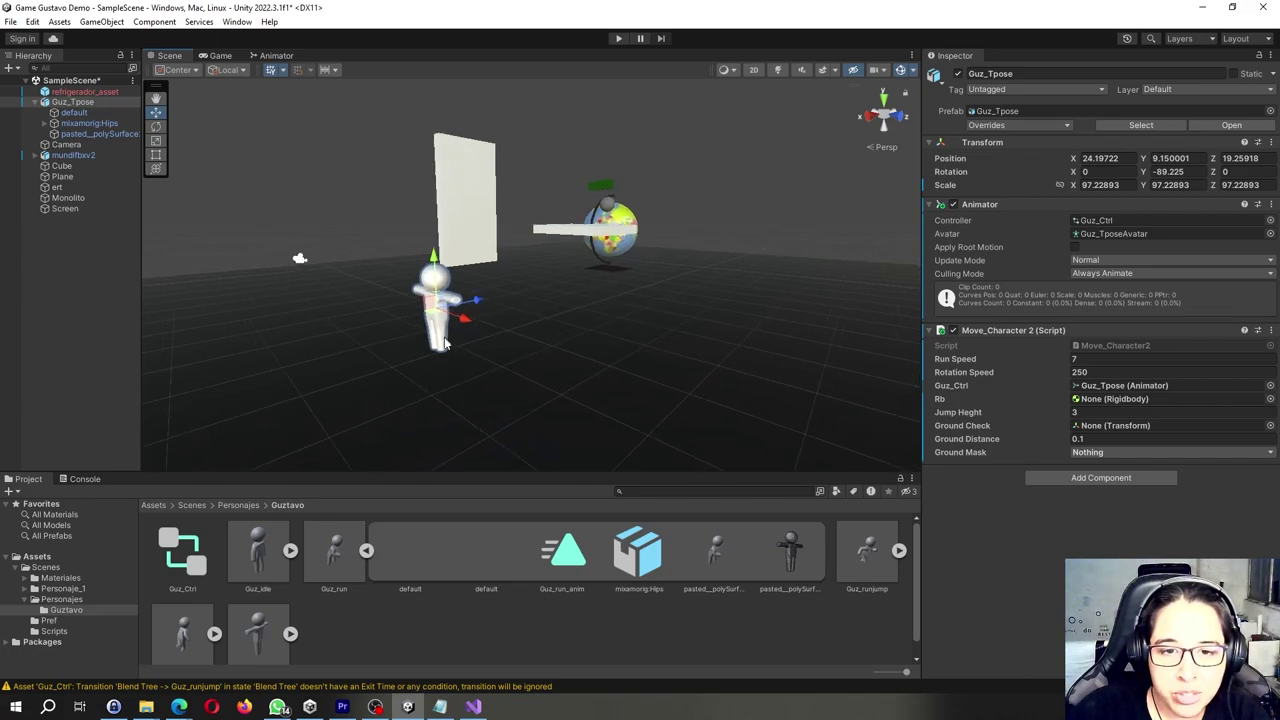
{"action": "left_click", "coordinate": [616, 38]}
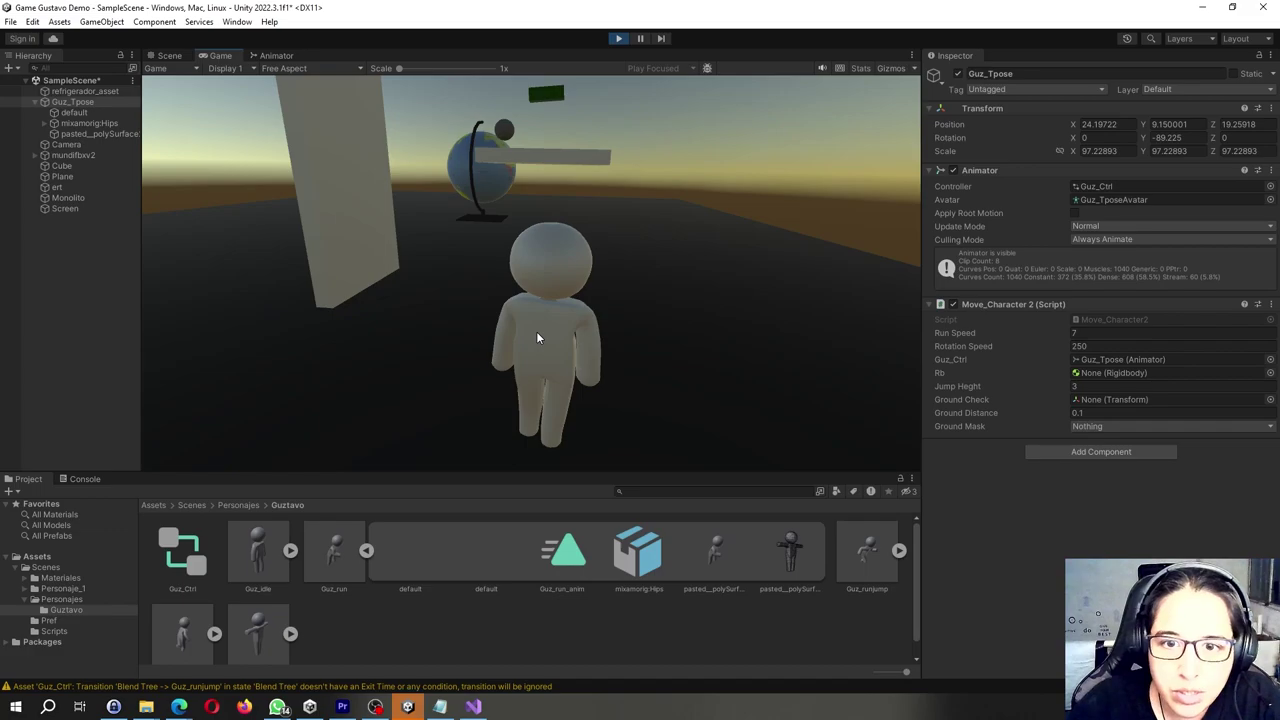
Run the character forward and back, steering left and right with W, A, S, D
{"action": "key", "text": "w"}
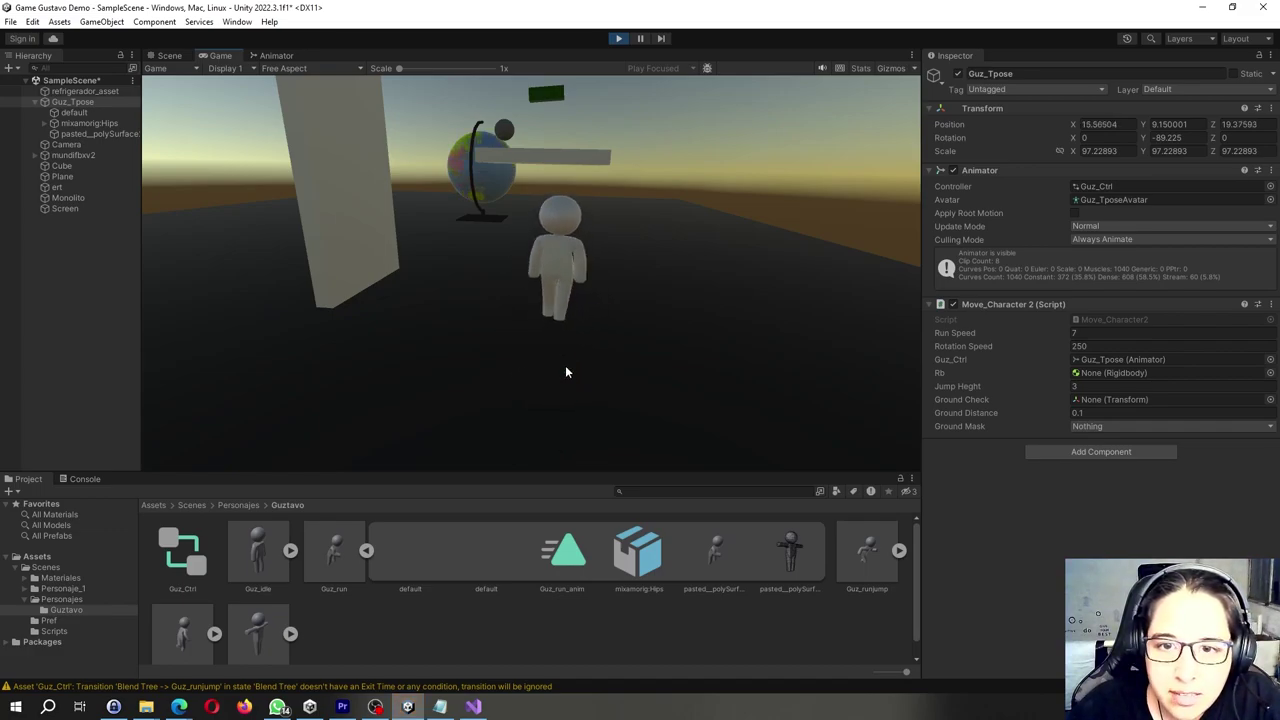
{"action": "key", "text": "w"}
{"action": "key", "text": "s"}
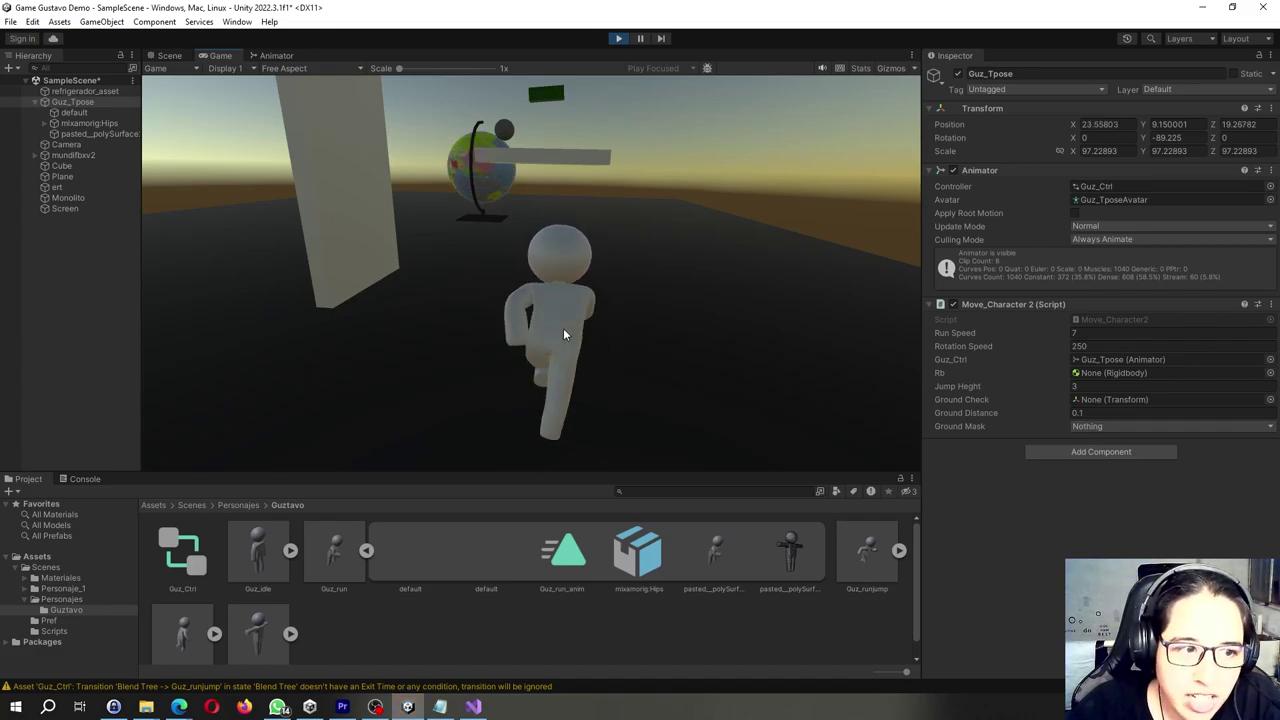
{"action": "key", "text": "s"}
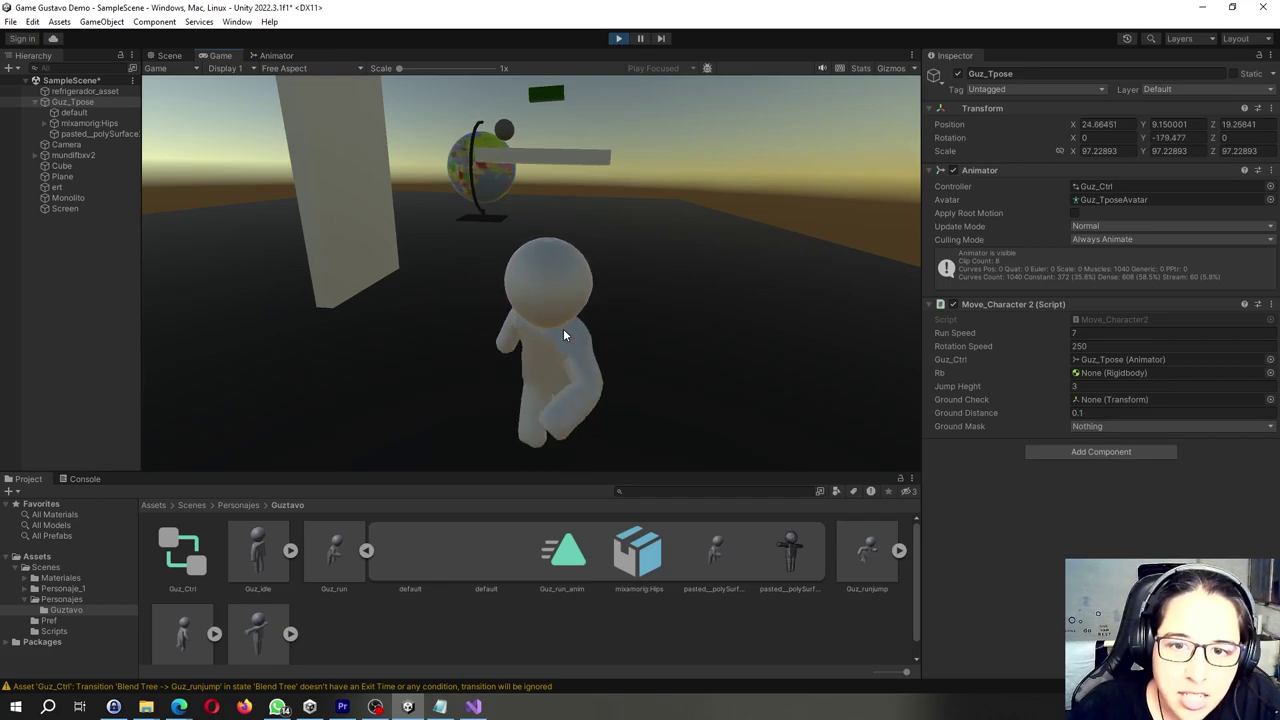
{"action": "key", "text": "d"}
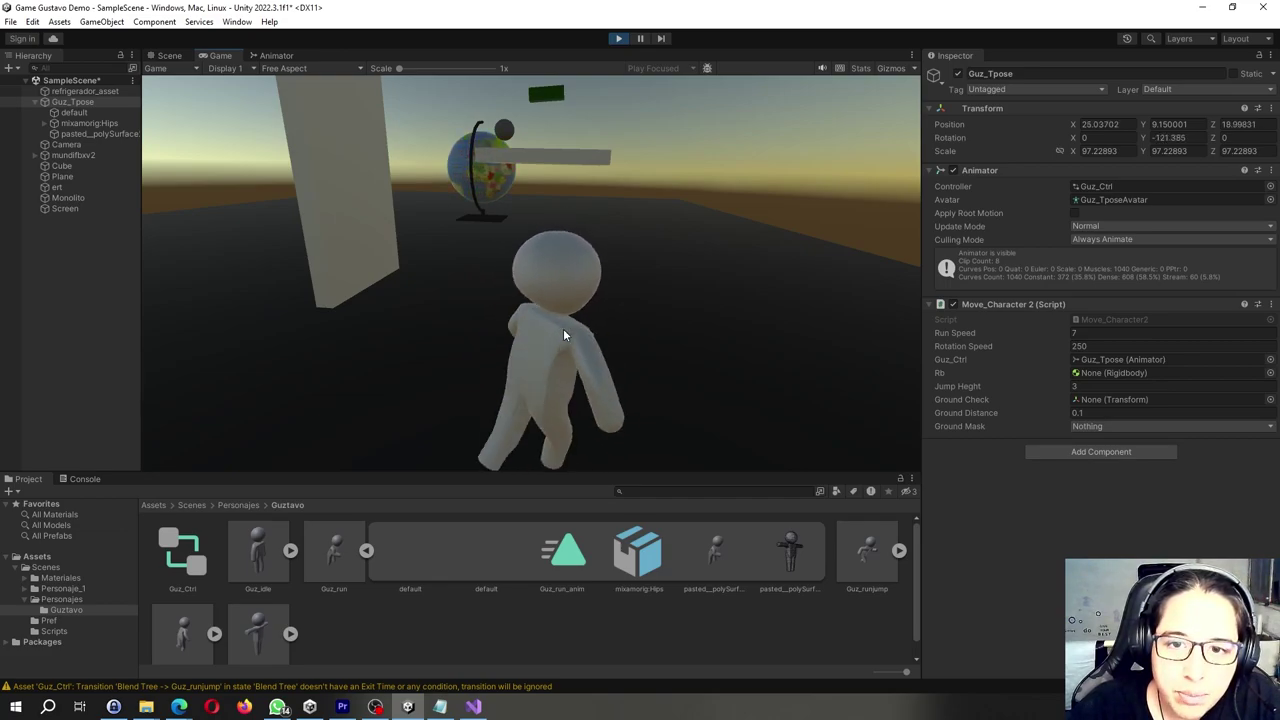
{"action": "key", "text": "w"}
{"action": "key", "text": "a"}
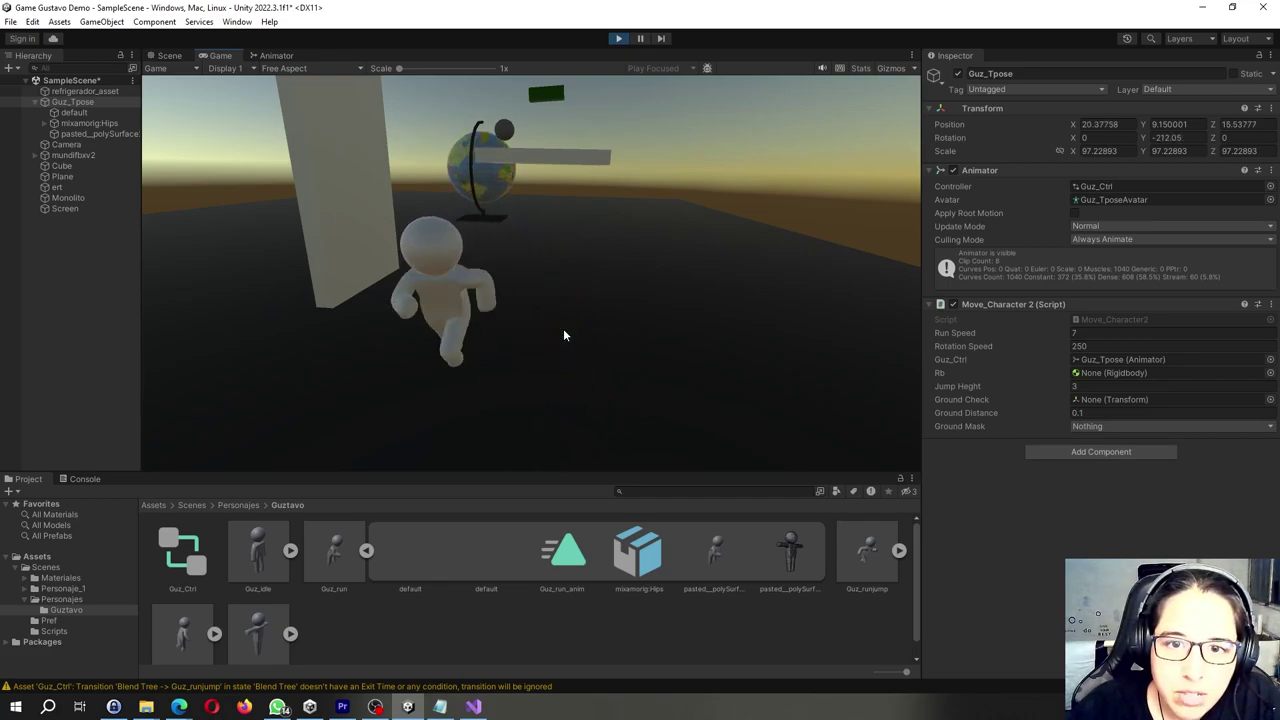
{"action": "key", "text": "d"}
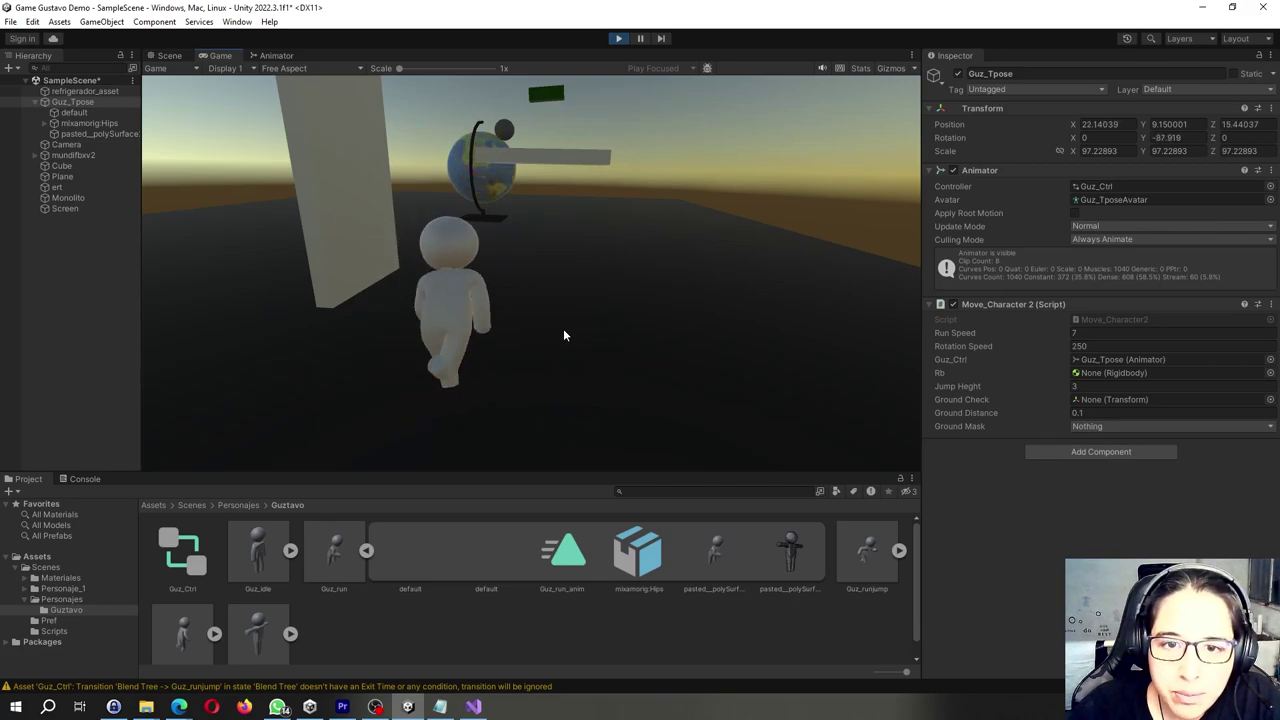
{"action": "key", "text": "a"}
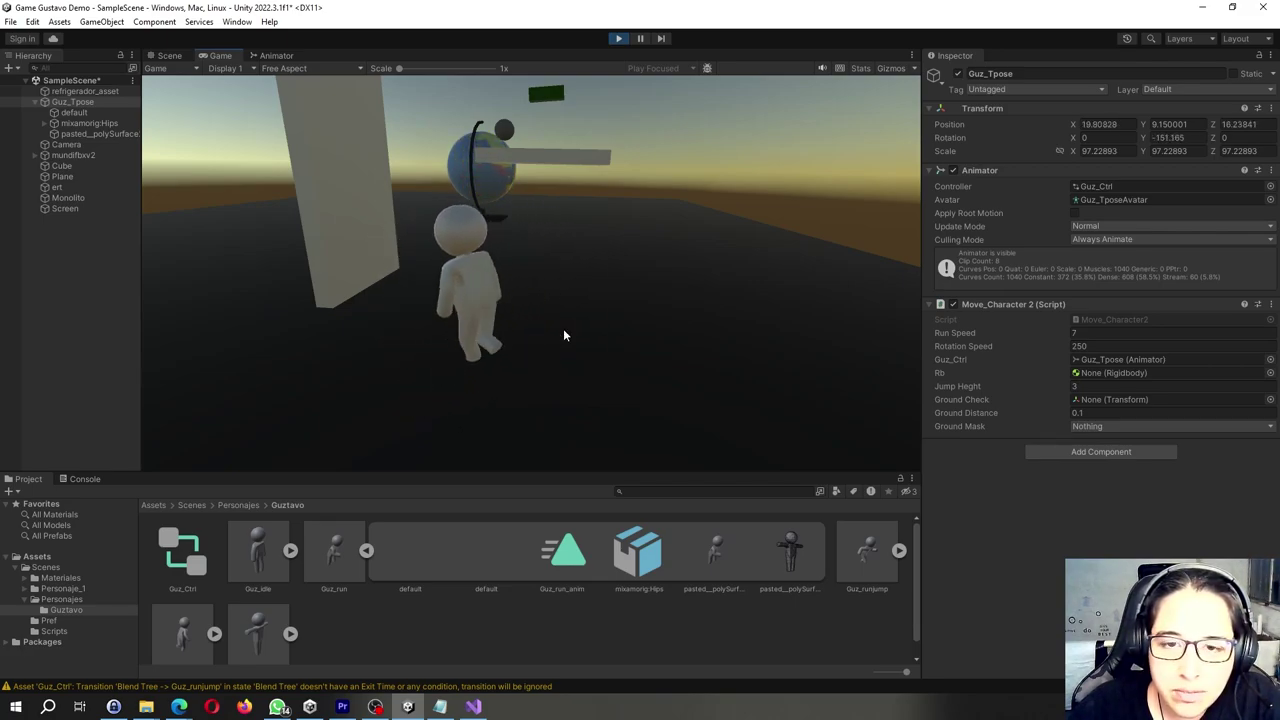
{"action": "key", "text": "w"}
{"action": "key", "text": "d"}
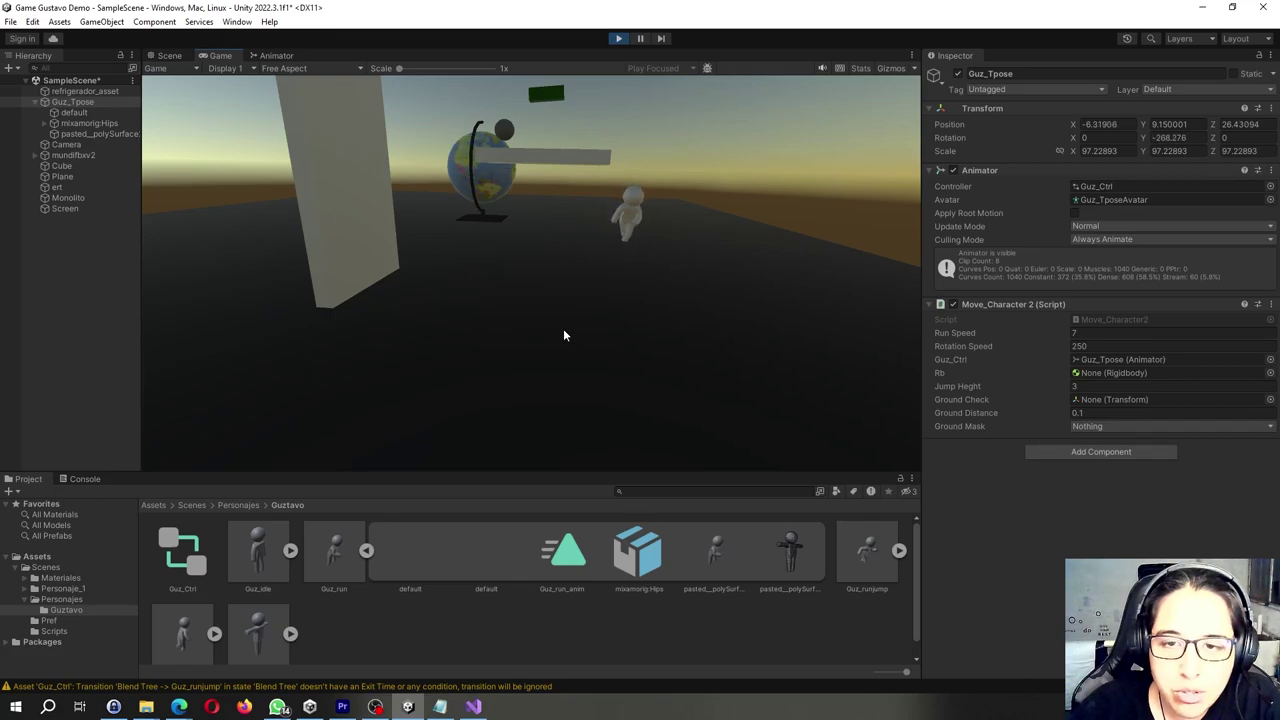
Keep steering the character toward and away from the camera, checking idle and turning animations
{"action": "key", "text": "a"}
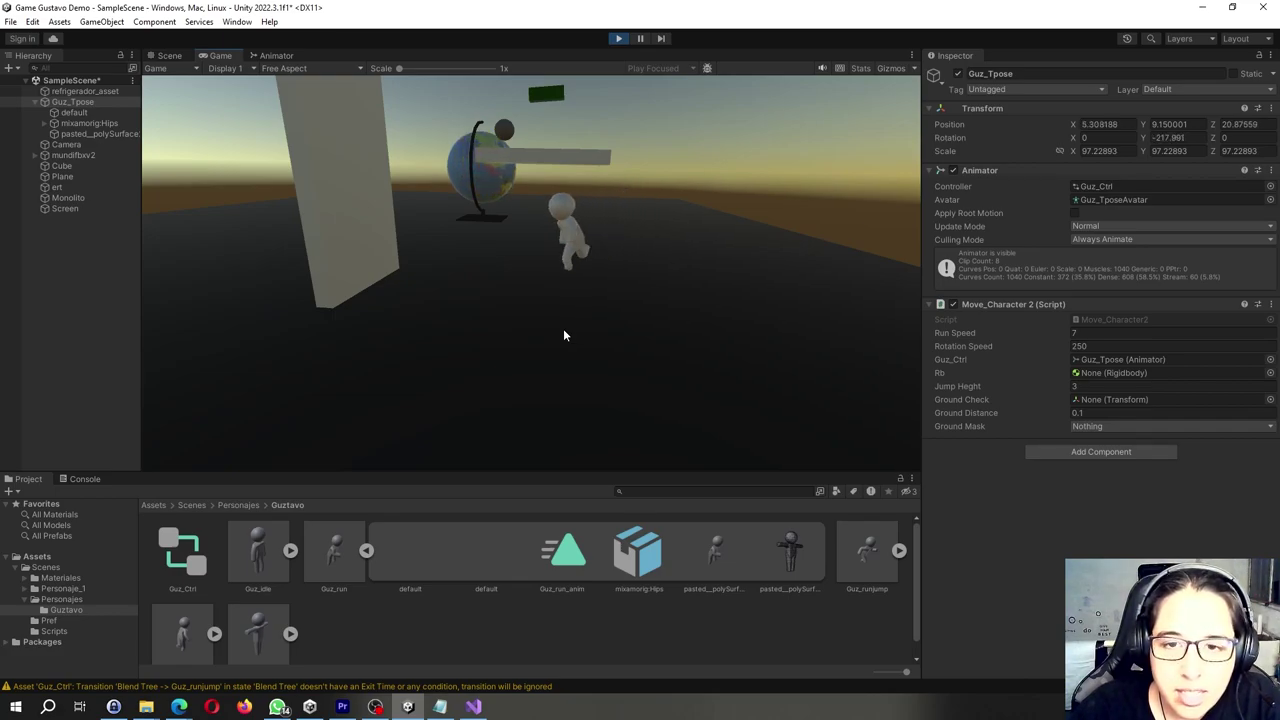
{"action": "key", "text": "s"}
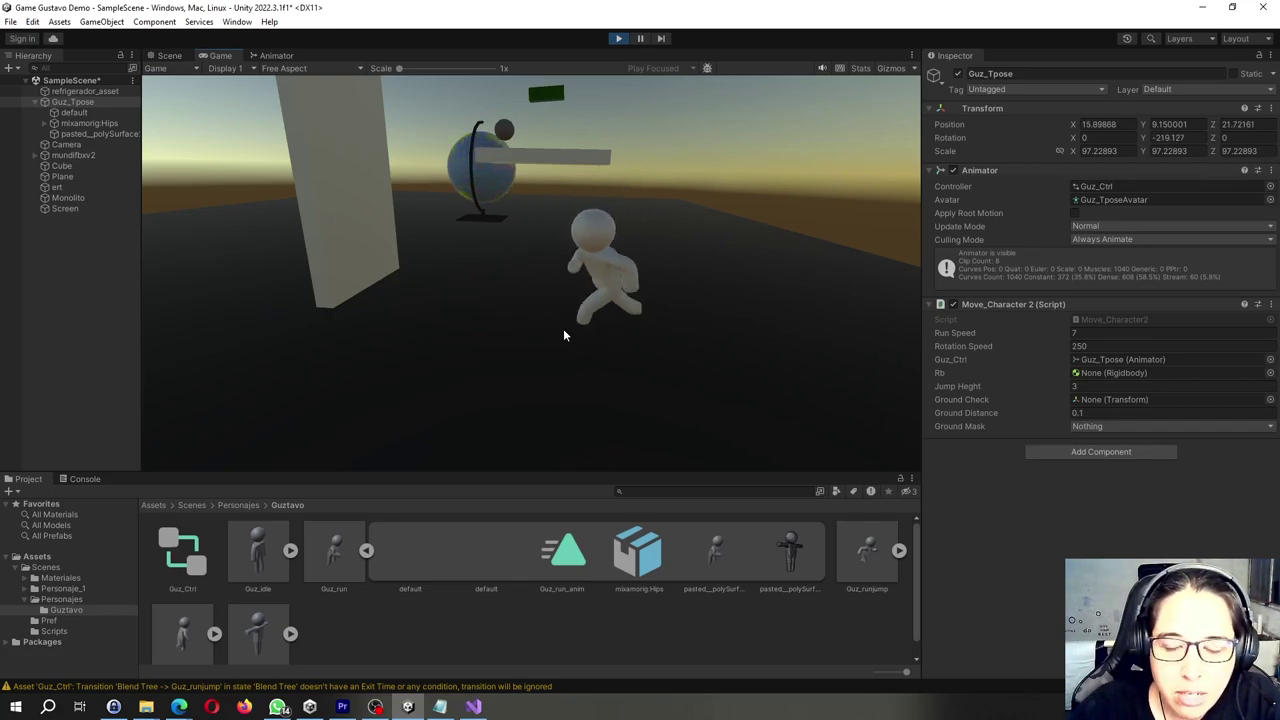
{"action": "key", "text": "s"}
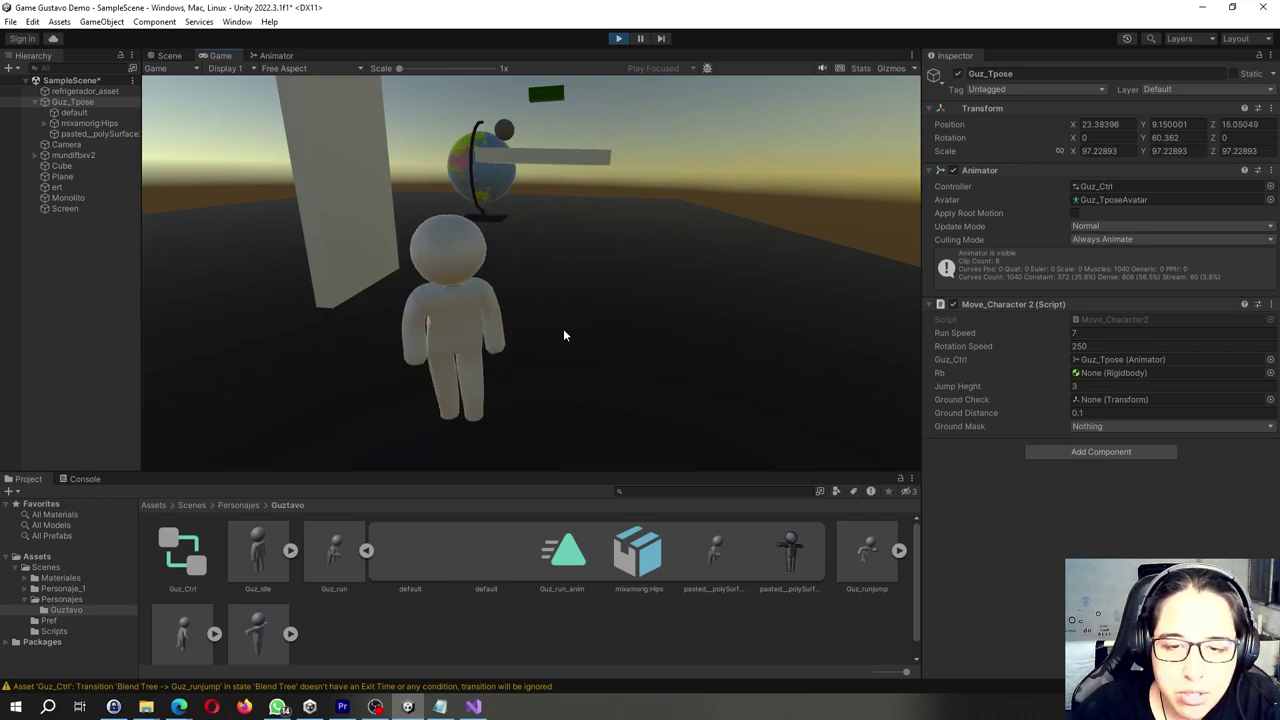
{"action": "key", "text": "w"}
{"action": "key", "text": "d"}
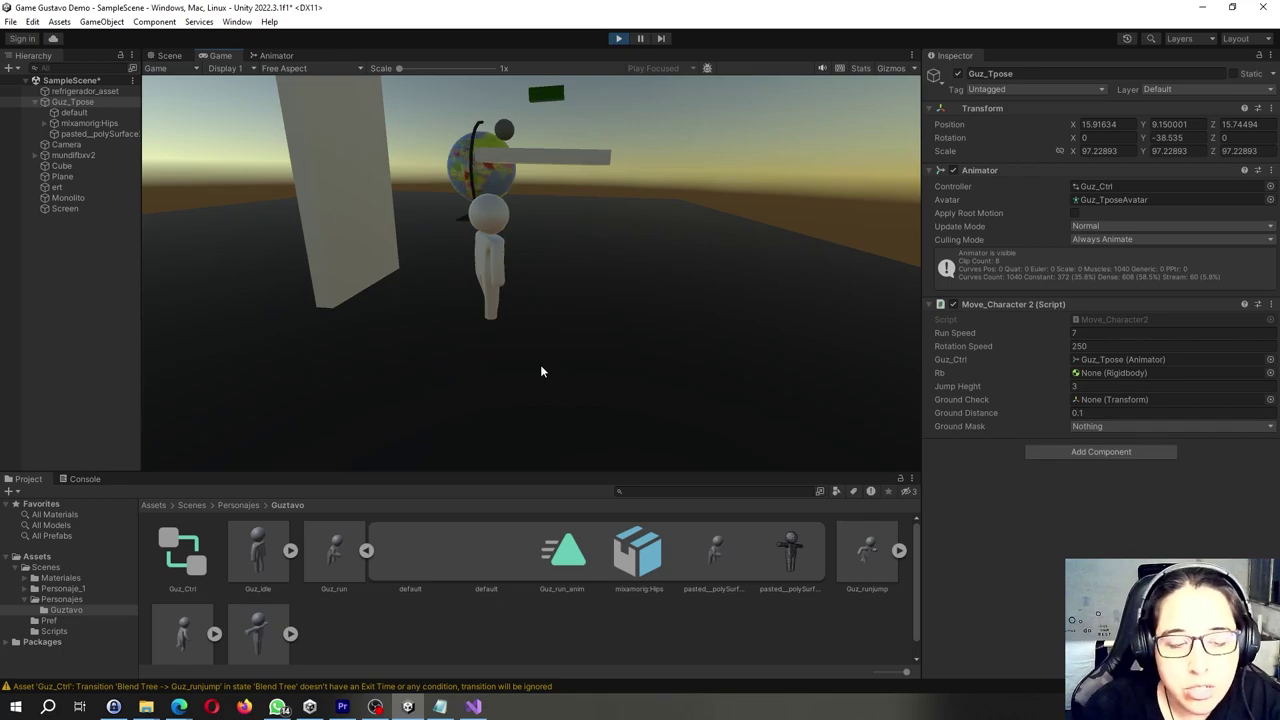
{"action": "key", "text": "w"}
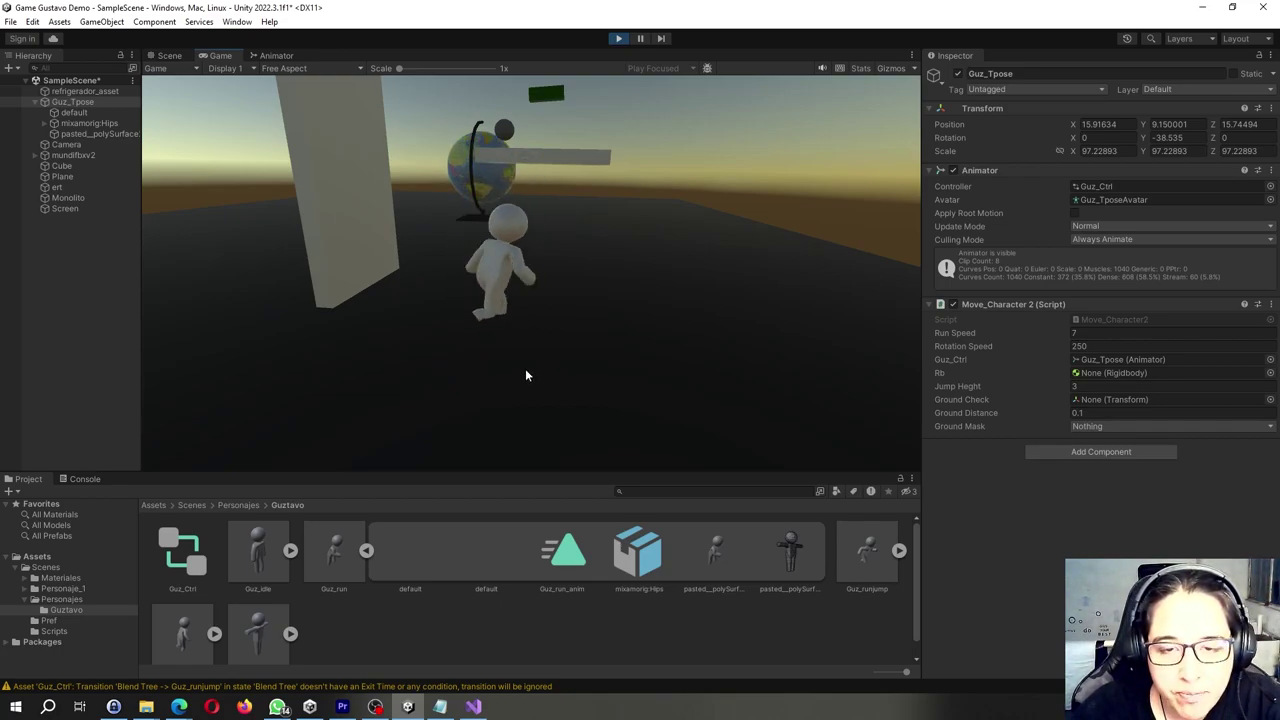
{"action": "key", "text": "d"}
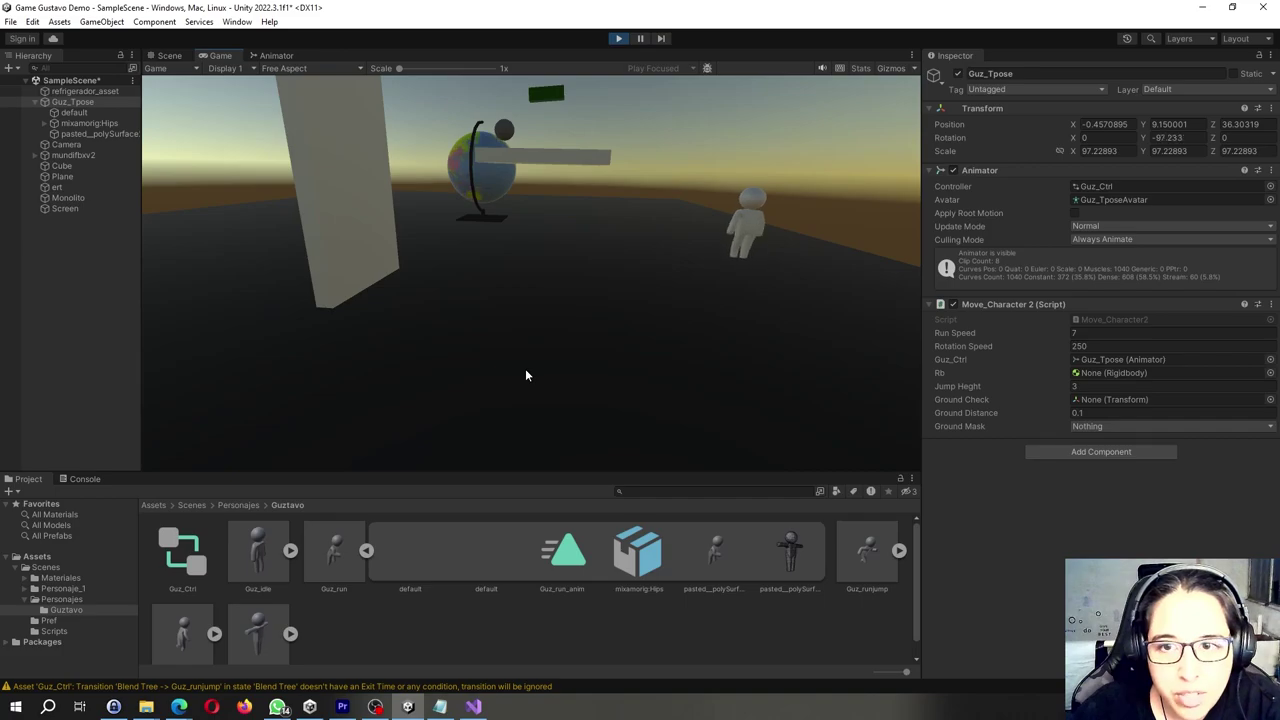
{"action": "key", "text": "a"}
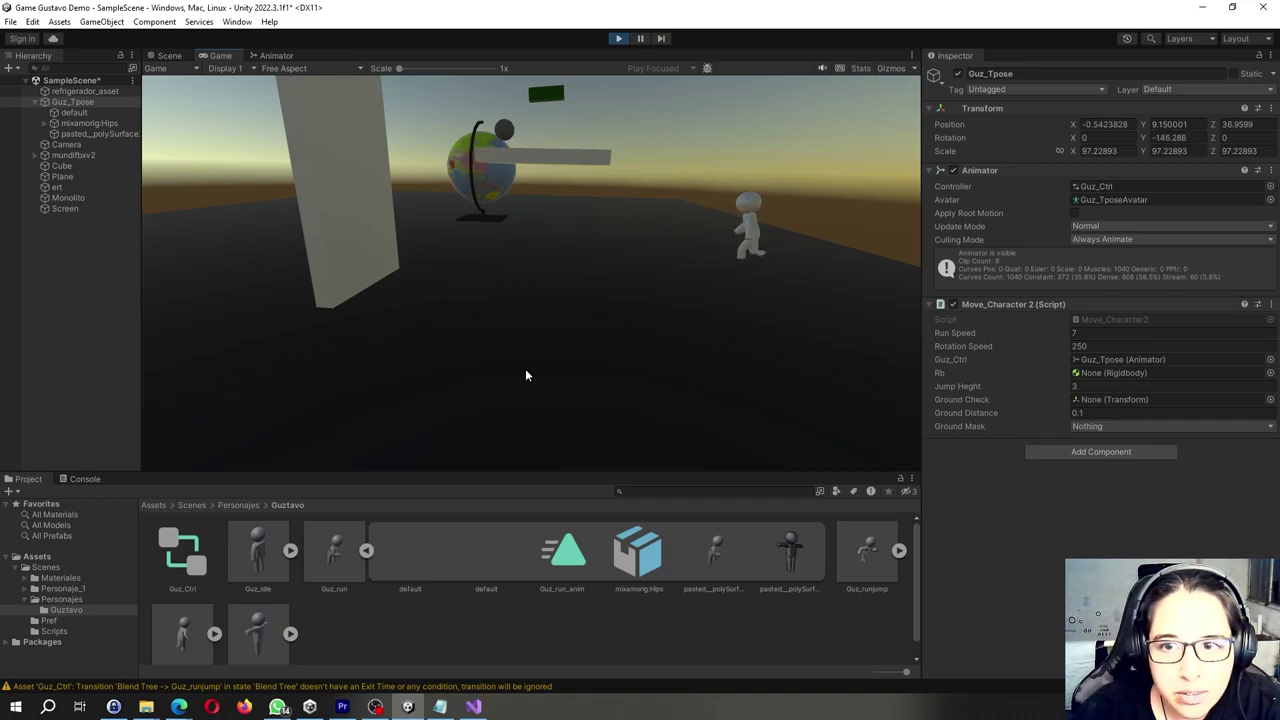
{"action": "key", "text": "a"}
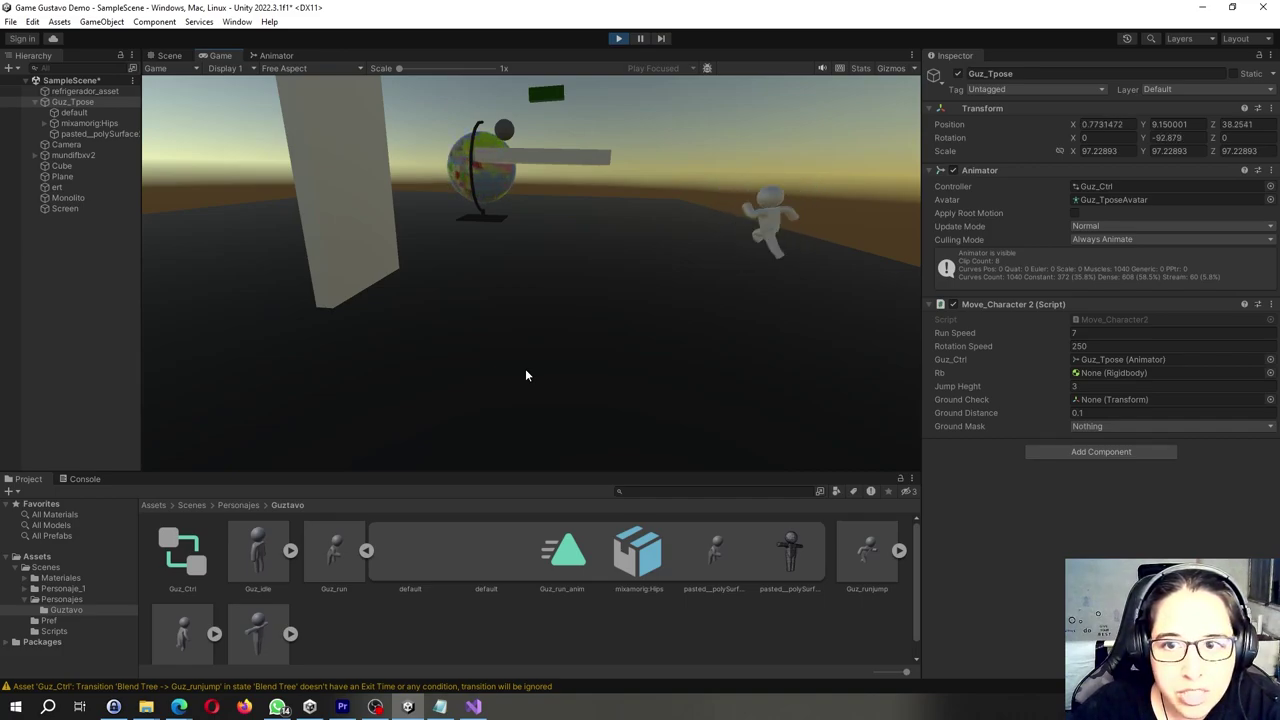
{"action": "key", "text": "d"}
{"action": "key", "text": "a"}
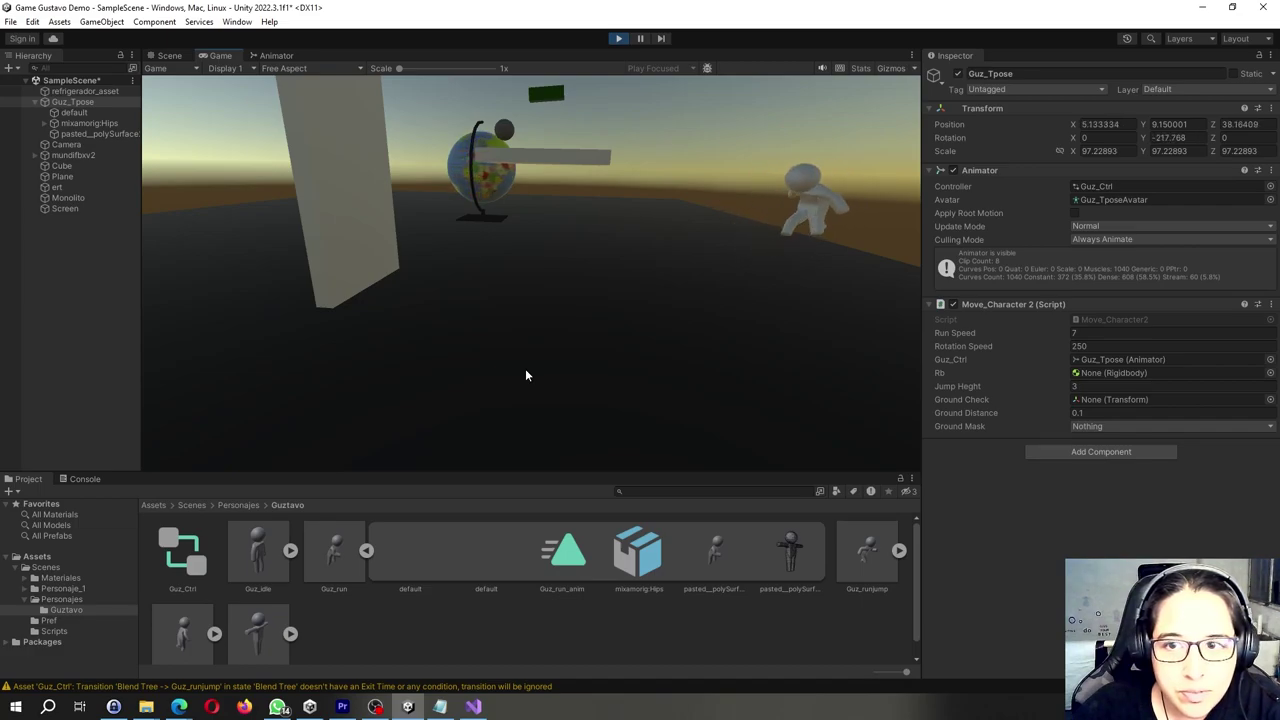
{"action": "key", "text": "a"}
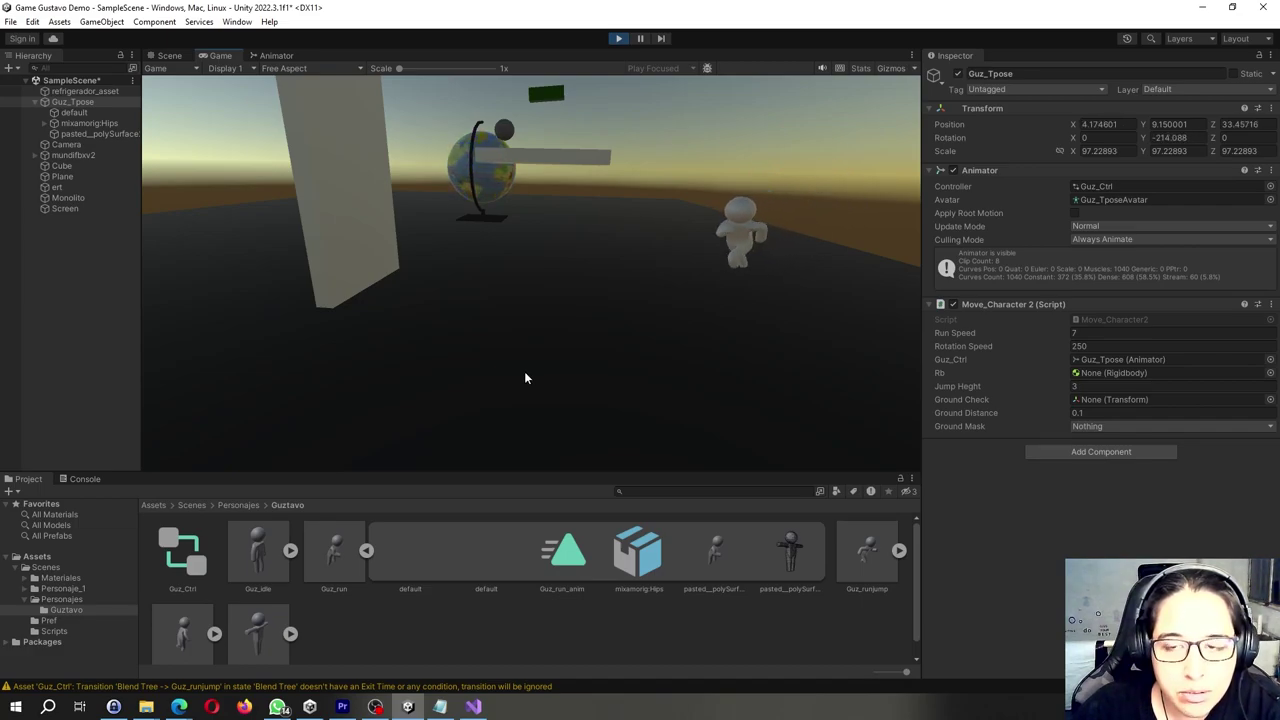
{"action": "key", "text": "d"}
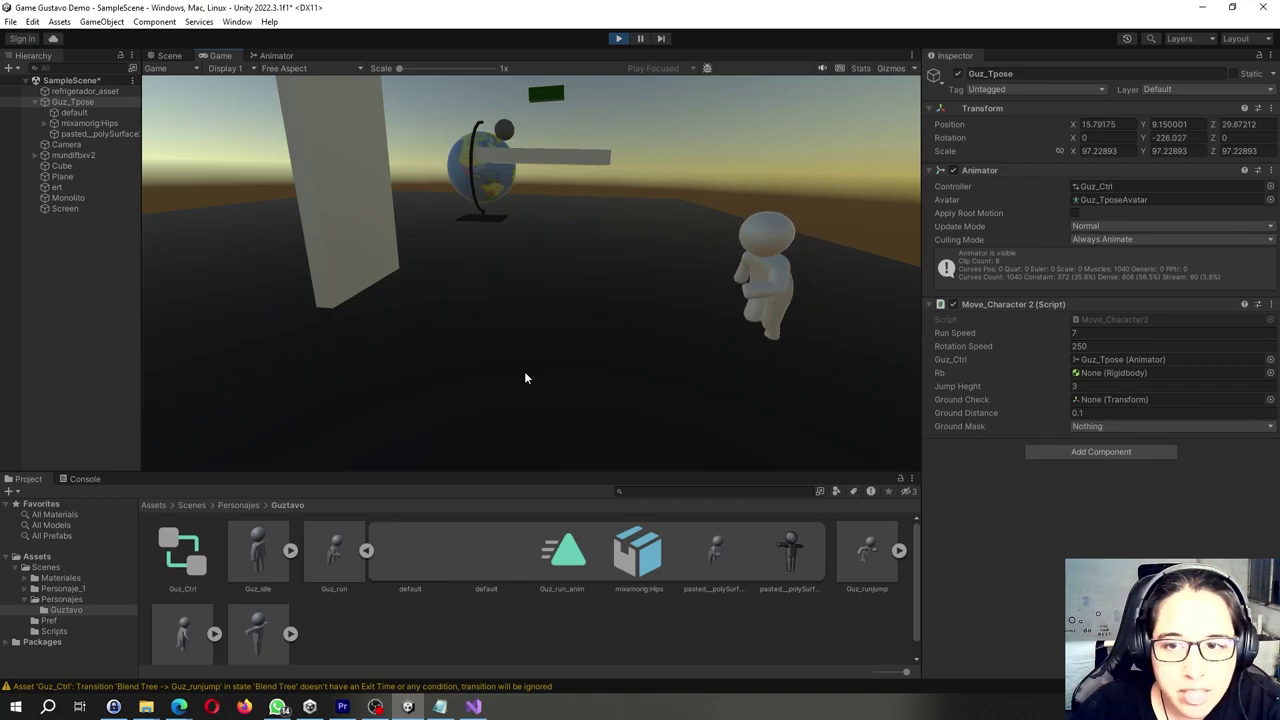
{"action": "key", "text": "d"}
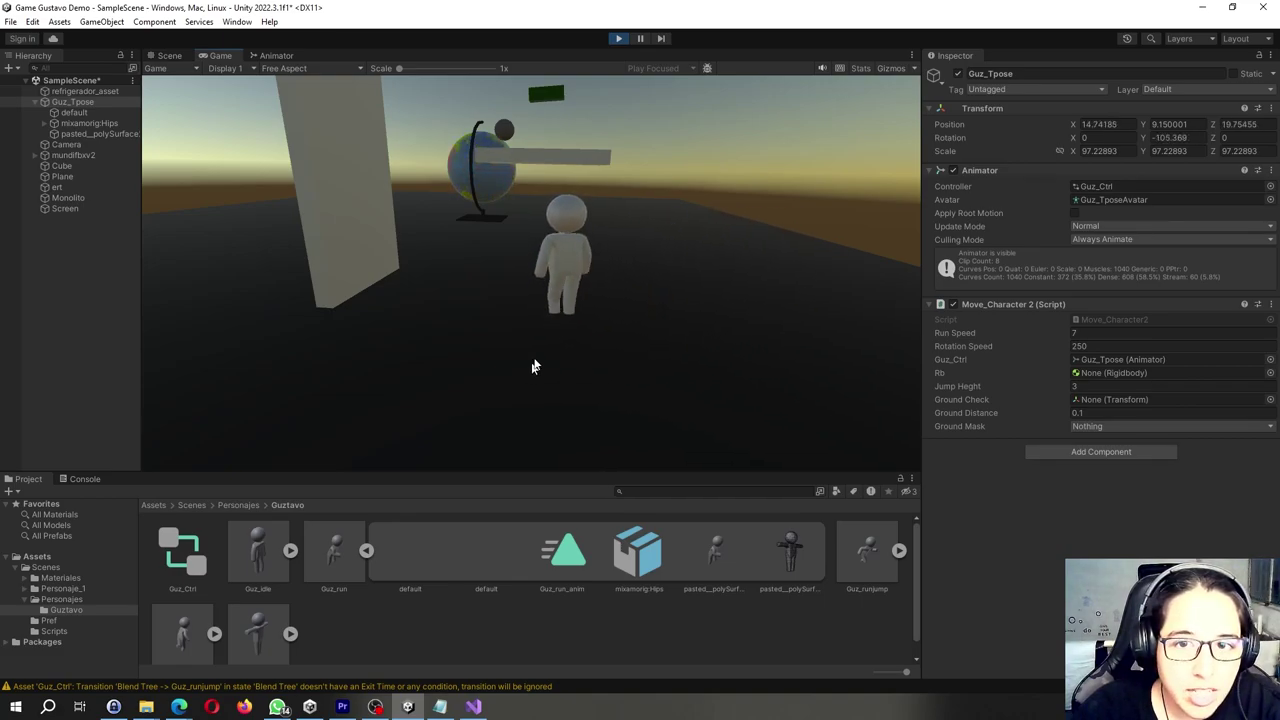
{"action": "key", "text": "a"}
{"action": "key", "text": "a"}
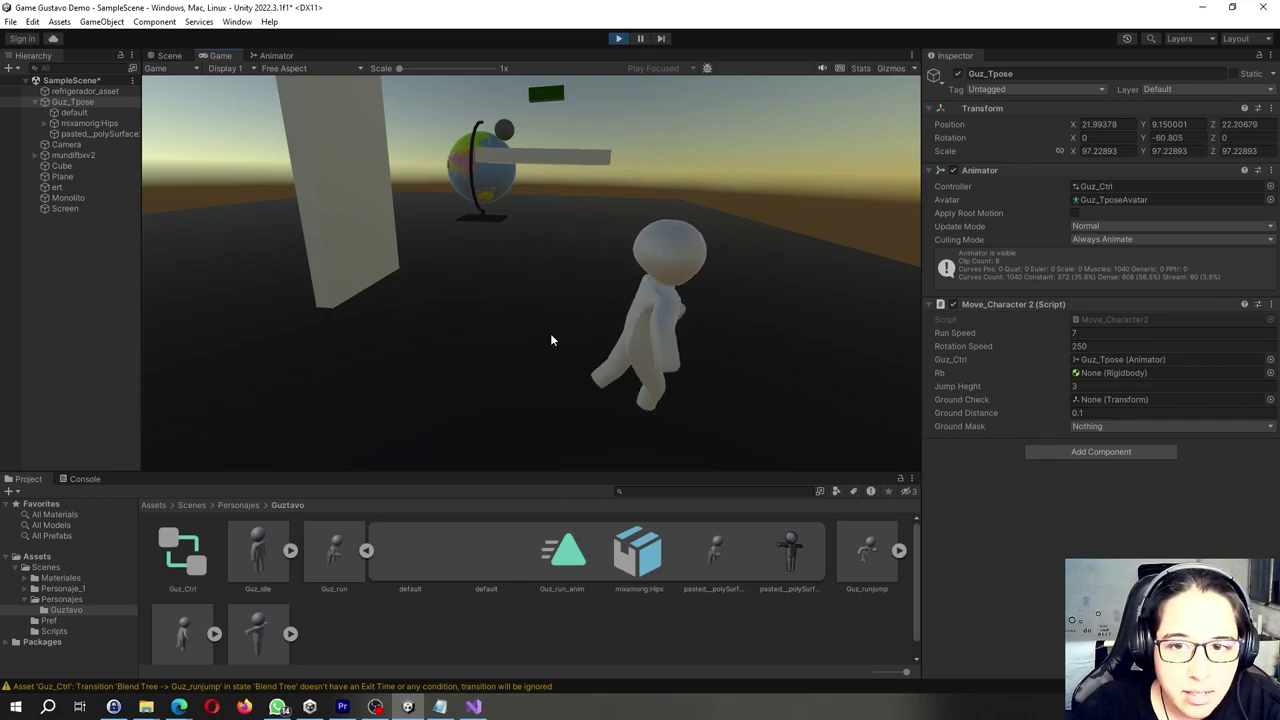